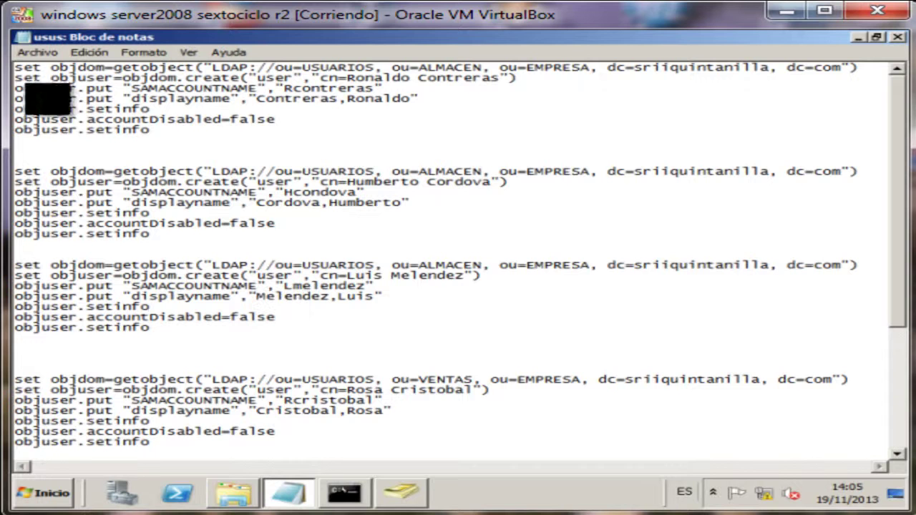
Walk through the first user block's lookup, creation, login name, display name and enable lines.
drag(14, 68, 858, 68)
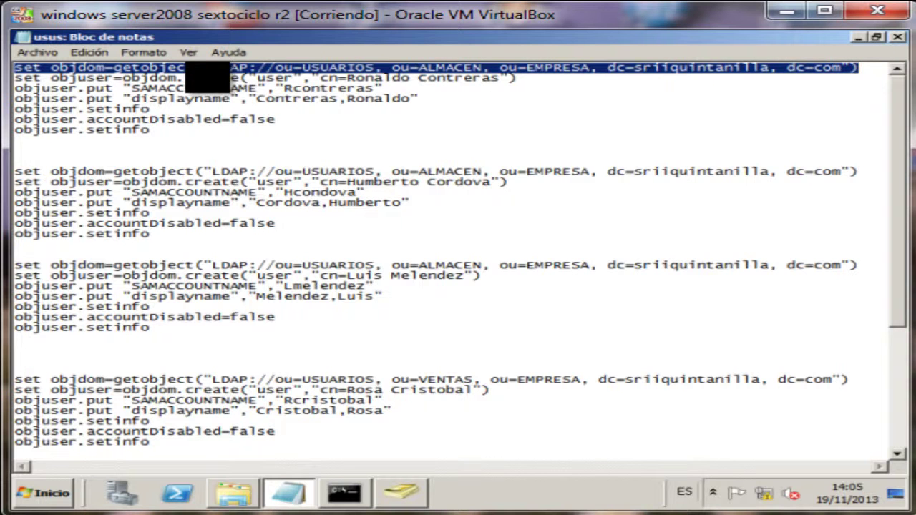
drag(259, 77, 517, 77)
click(395, 109)
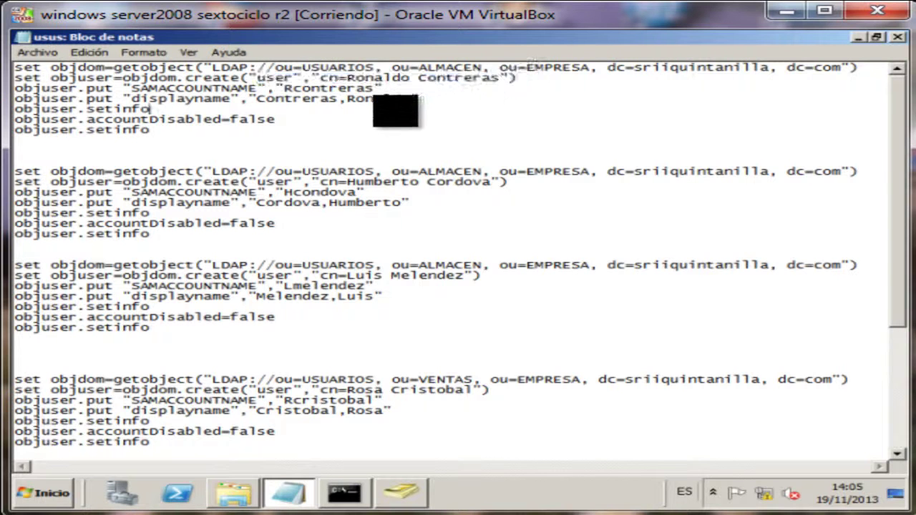
drag(123, 88, 342, 89)
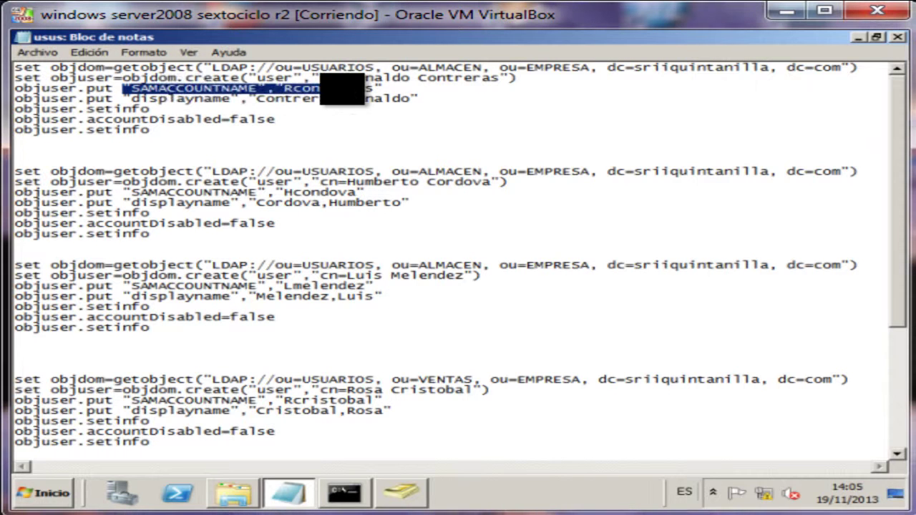
click(342, 88)
drag(176, 98, 243, 99)
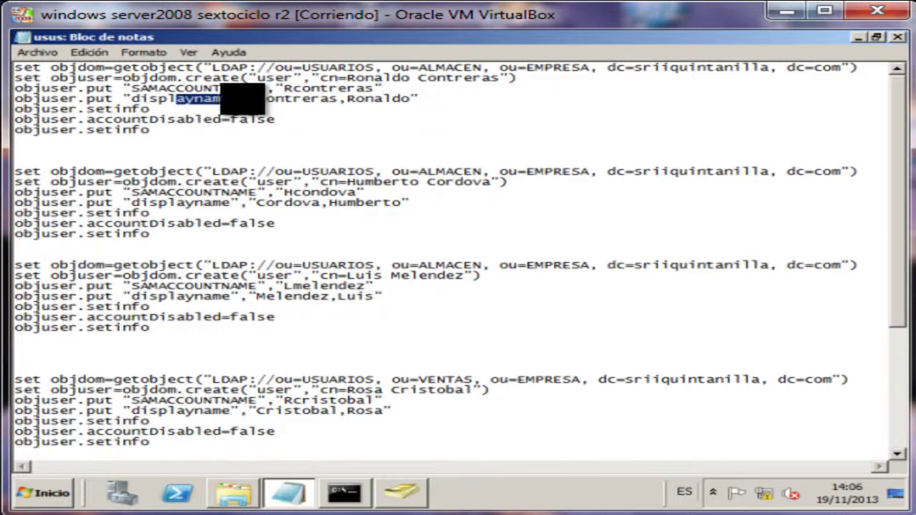
click(365, 98)
drag(125, 118, 296, 119)
click(297, 119)
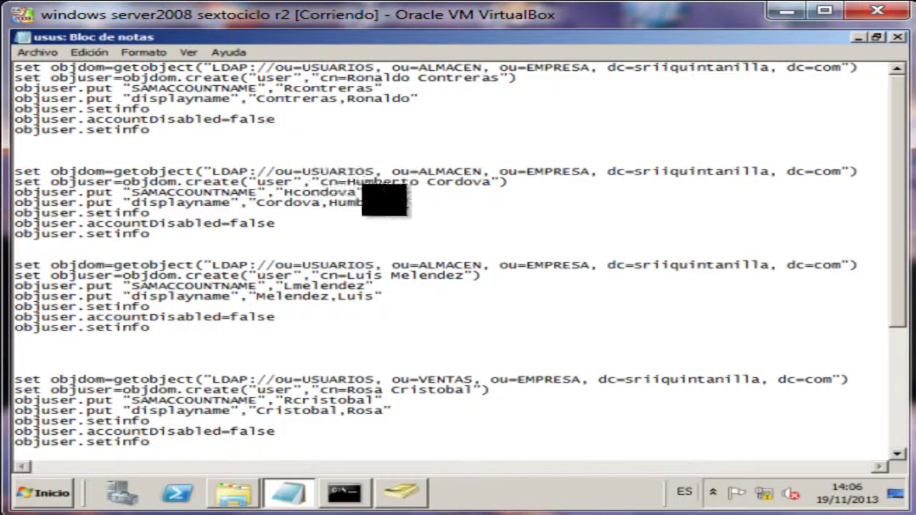
Point out the second user's full name and the ALMACEN unit in the second and third blocks.
drag(491, 182, 346, 182)
click(440, 234)
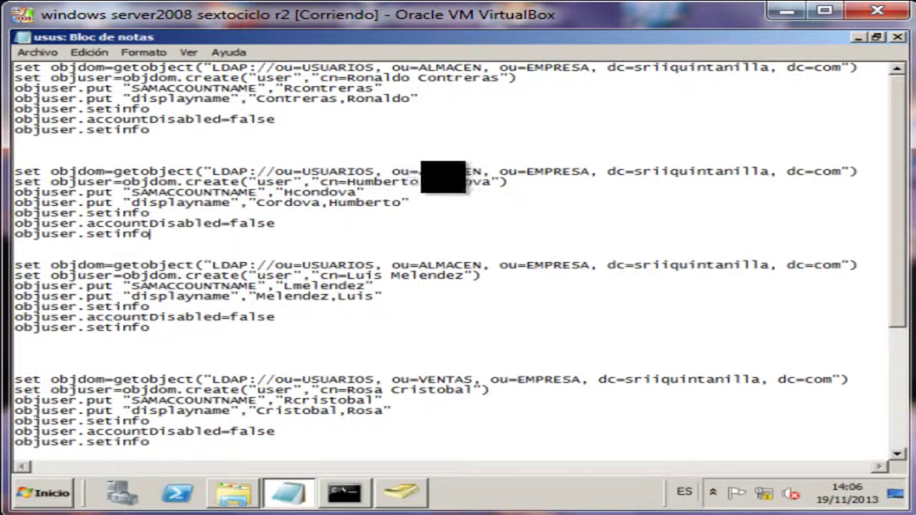
double_click(442, 171)
click(421, 271)
drag(481, 275, 399, 274)
double_click(443, 265)
scroll(427, 315, down, 1)
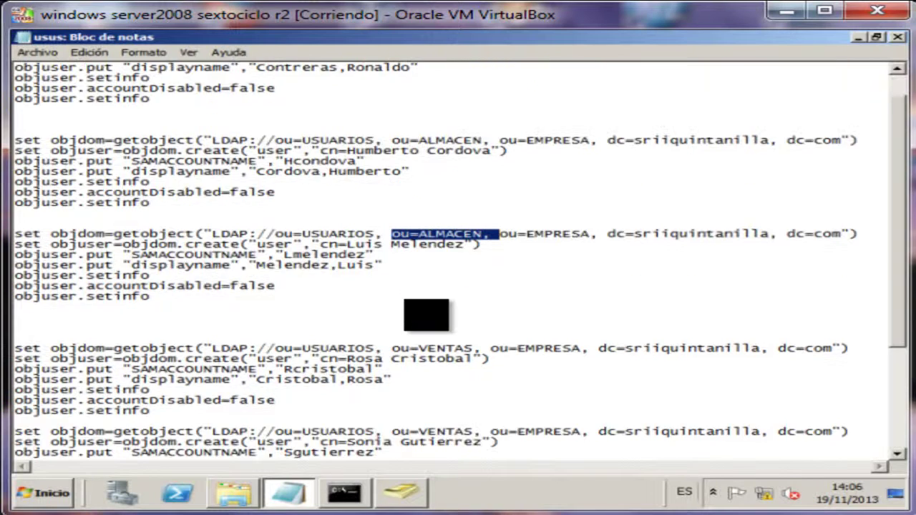
scroll(462, 260, down, 1)
Review the VENTAS user blocks and save the usus.vbs script.
drag(472, 317, 391, 327)
scroll(391, 328, down, 1)
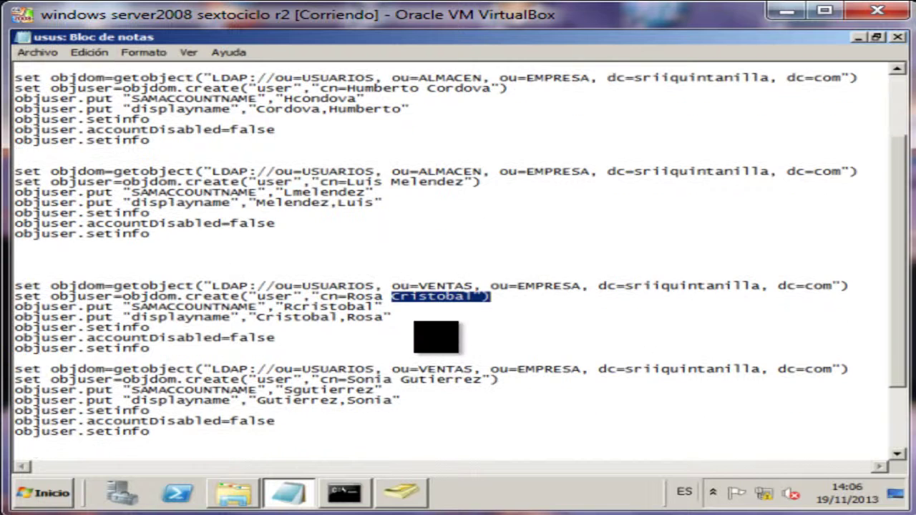
drag(399, 380, 240, 380)
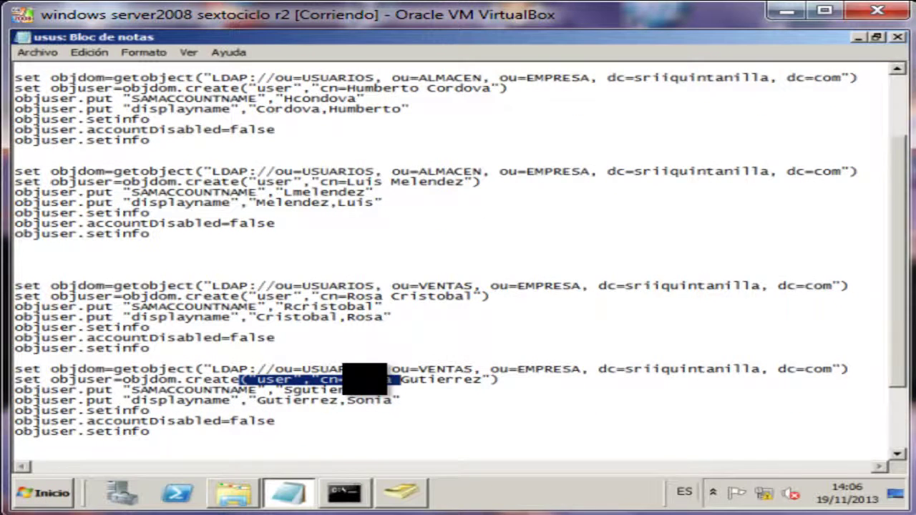
scroll(364, 380, down, 2)
drag(409, 410, 240, 410)
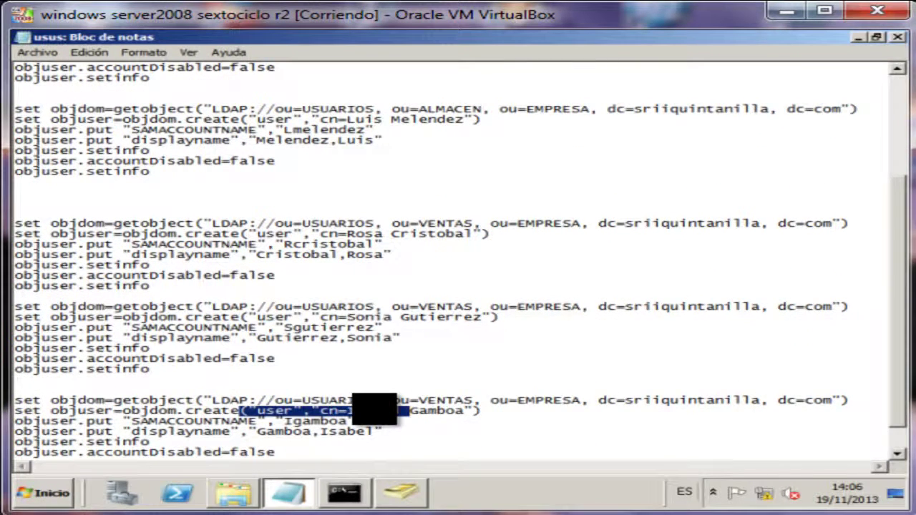
scroll(375, 409, down, 1)
click(38, 52)
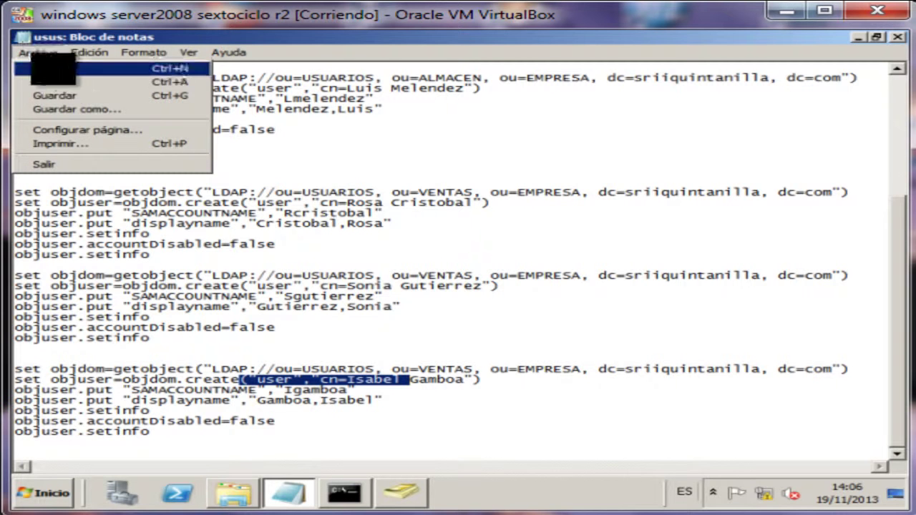
click(58, 95)
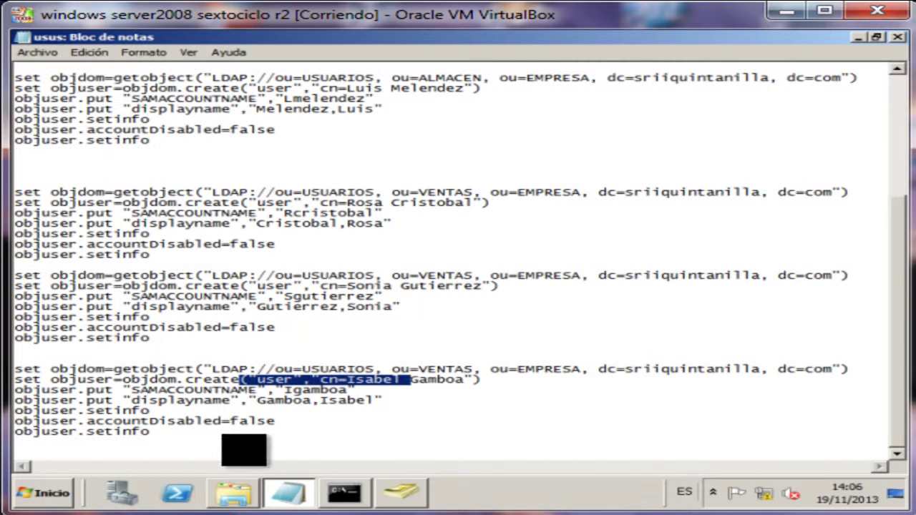
Recall the previous script-running command in Command Prompt and recheck the usus script in Notepad.
click(344, 493)
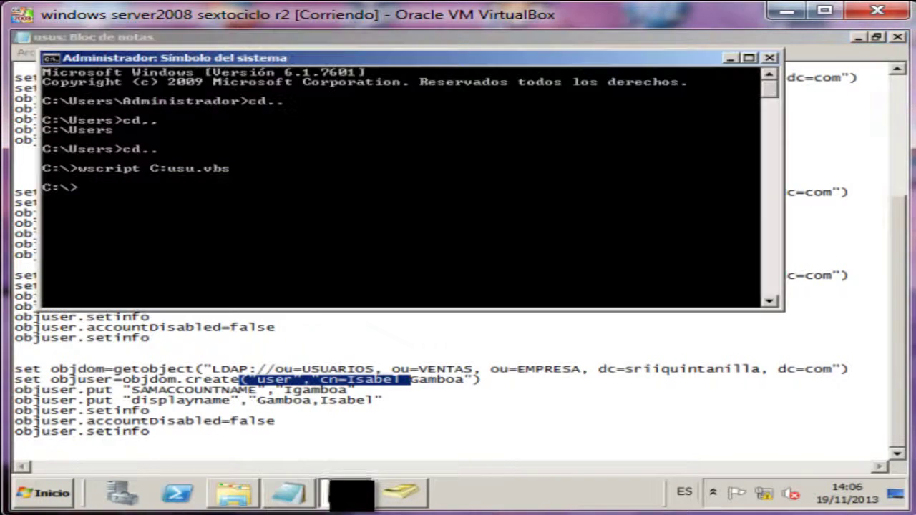
key(Up)
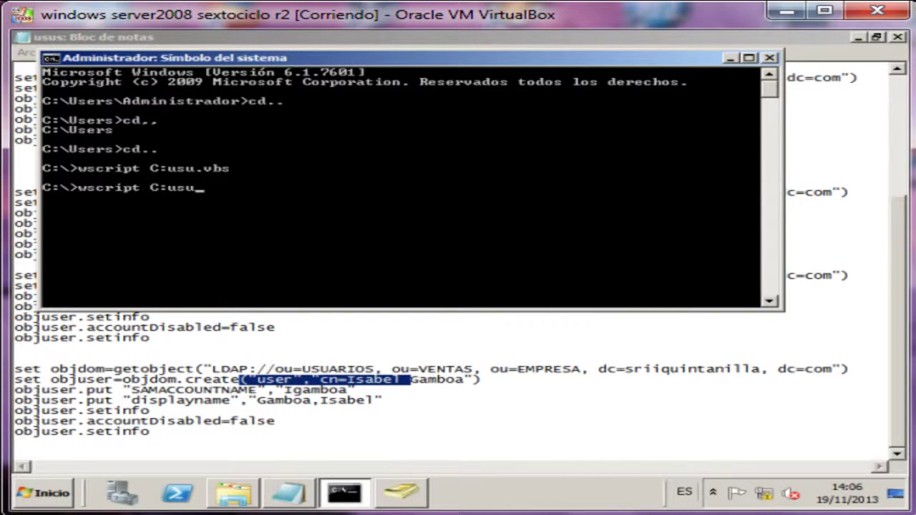
click(287, 492)
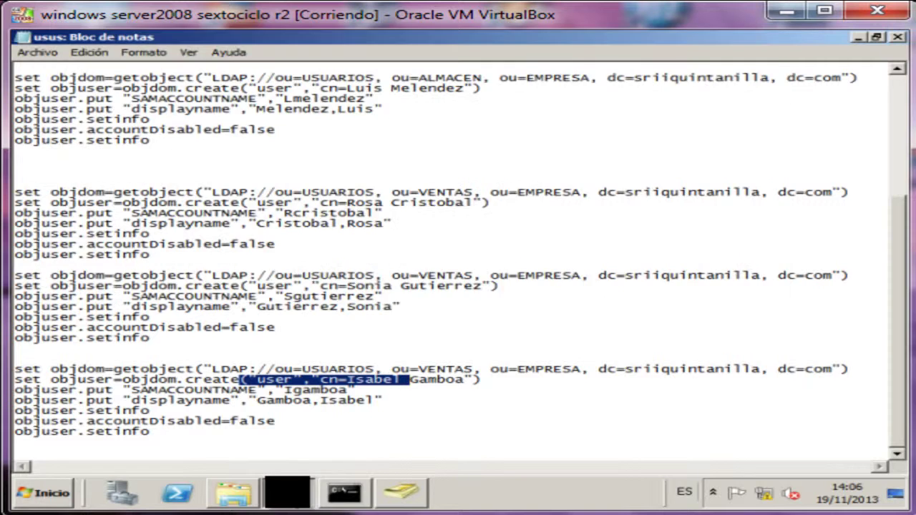
click(288, 492)
click(288, 492)
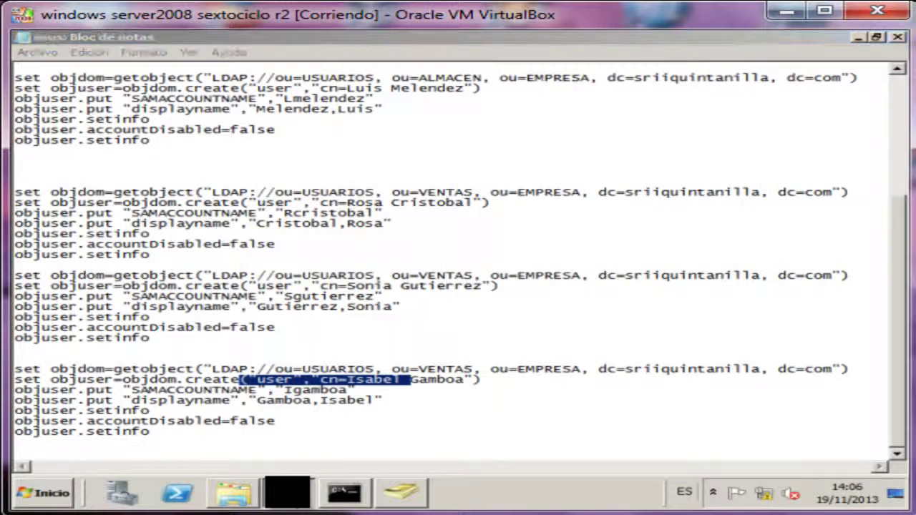
click(288, 492)
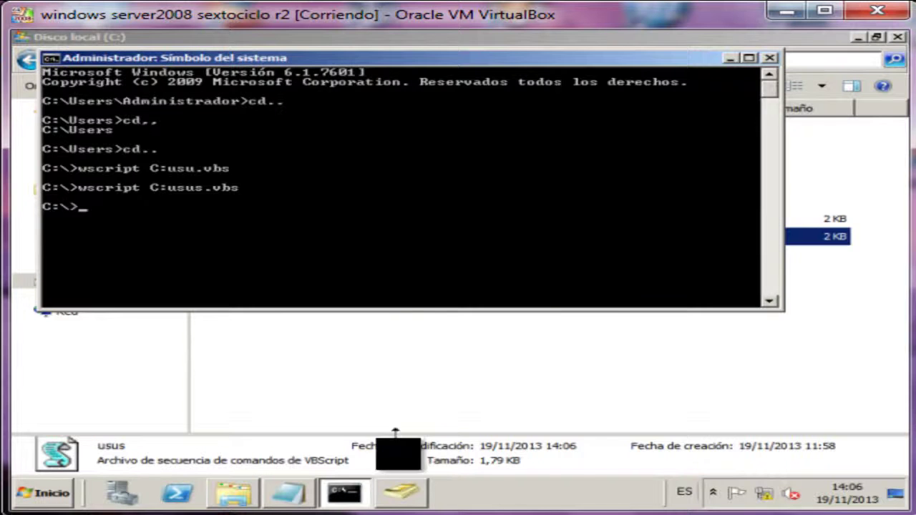
Refresh the domain tree and expand EMPRESA, ALMACEN and VENTAS in the directory console.
click(401, 492)
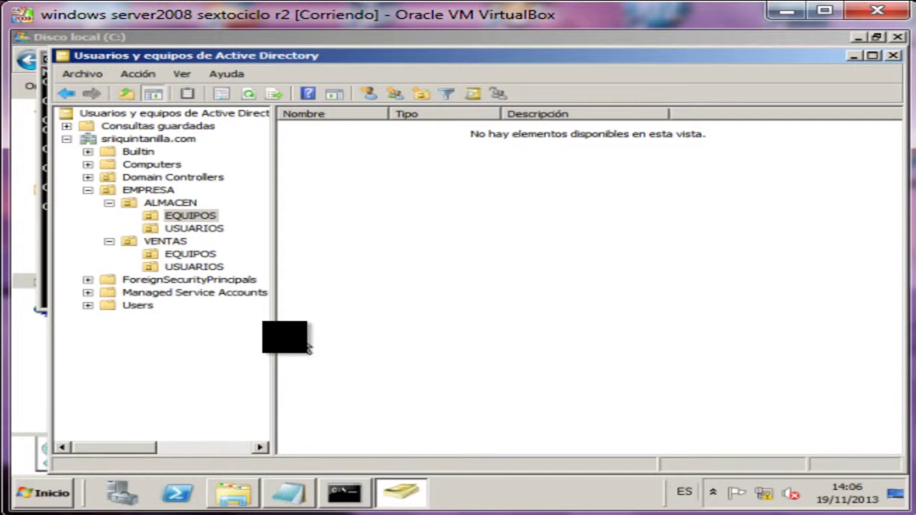
click(148, 138)
click(248, 94)
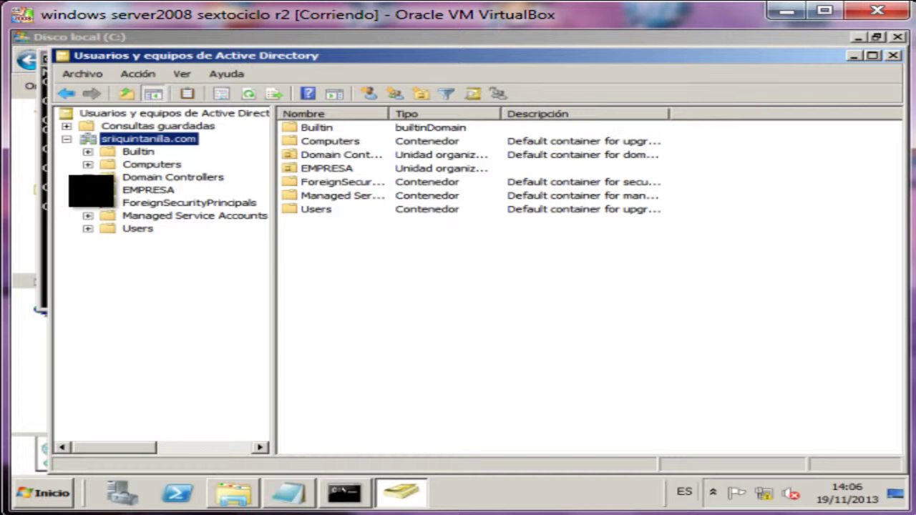
click(88, 190)
click(109, 203)
click(108, 241)
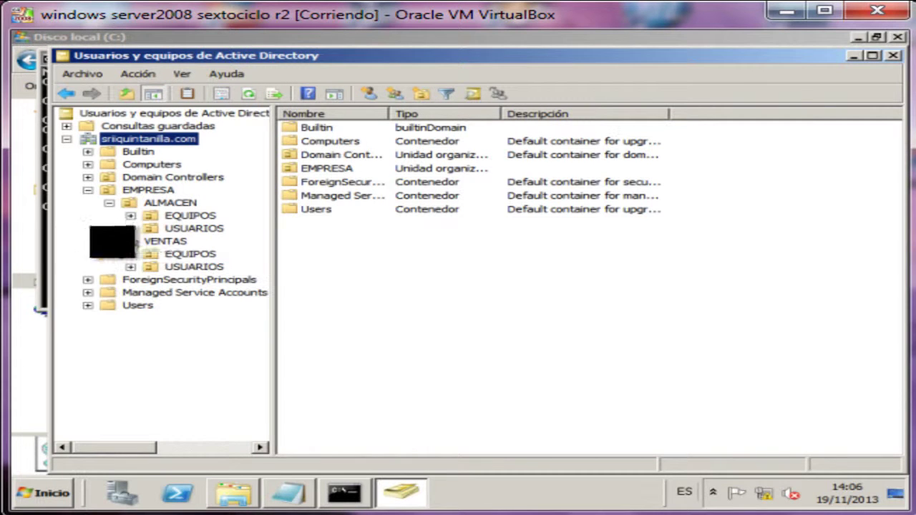
Check the EQUIPOS and USUARIOS units of ALMACEN and VENTAS, then close the console.
click(189, 215)
click(194, 228)
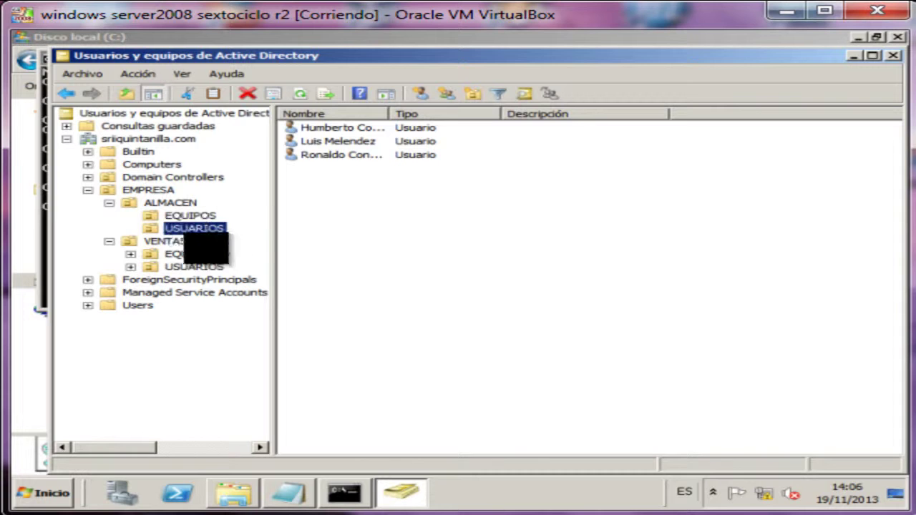
click(190, 254)
click(194, 267)
click(340, 272)
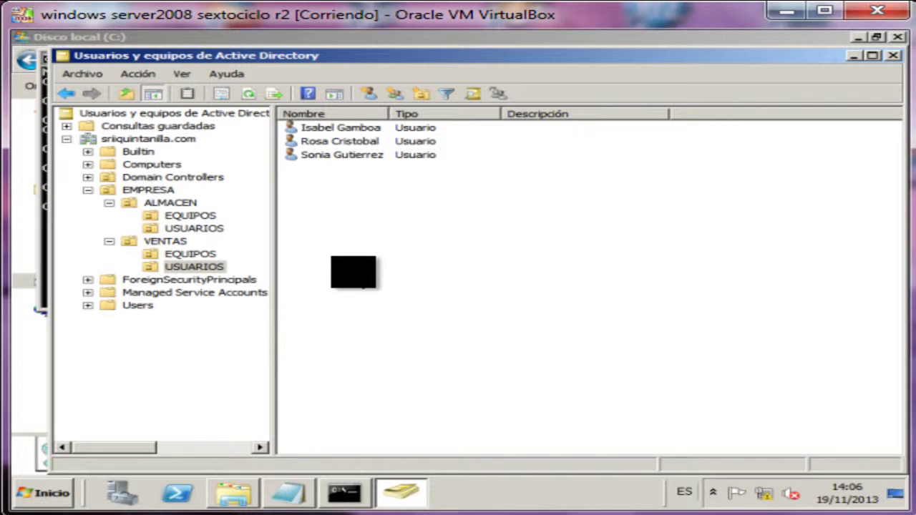
click(201, 229)
click(204, 267)
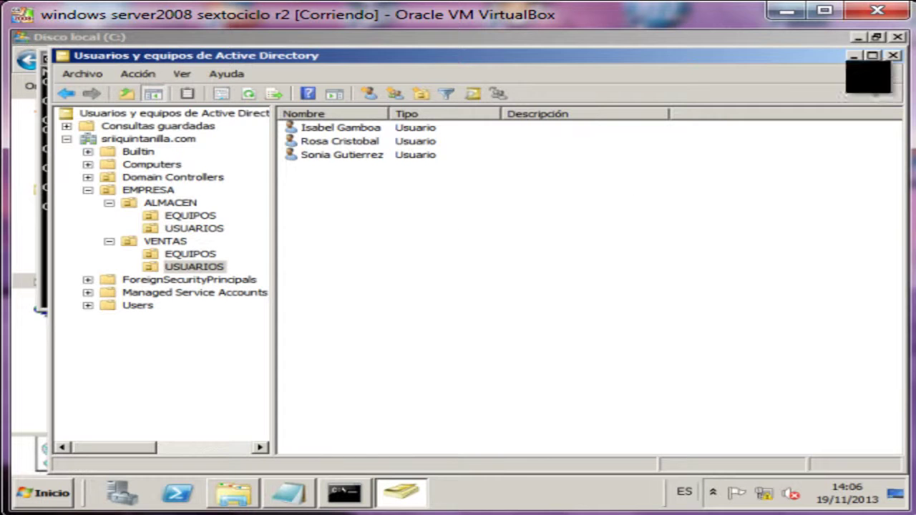
click(893, 55)
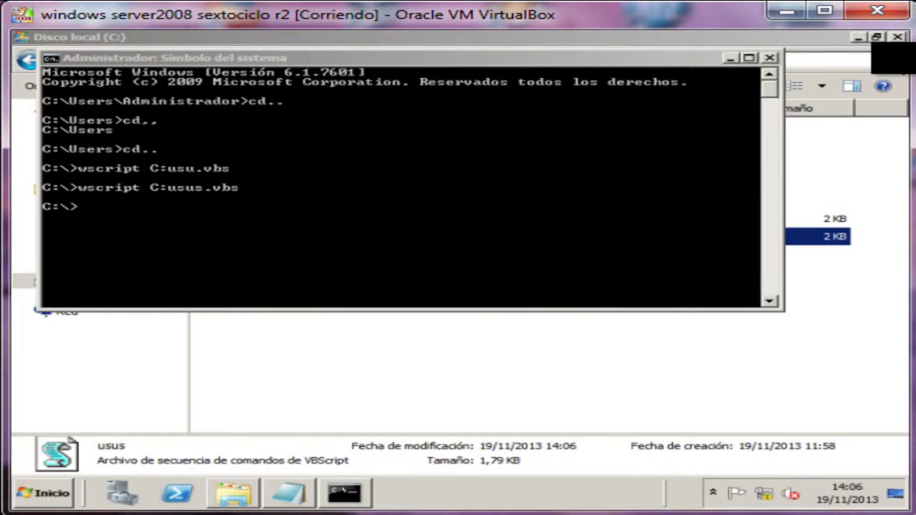
Close the Command Prompt and the Disco local (C:) Explorer window.
click(769, 58)
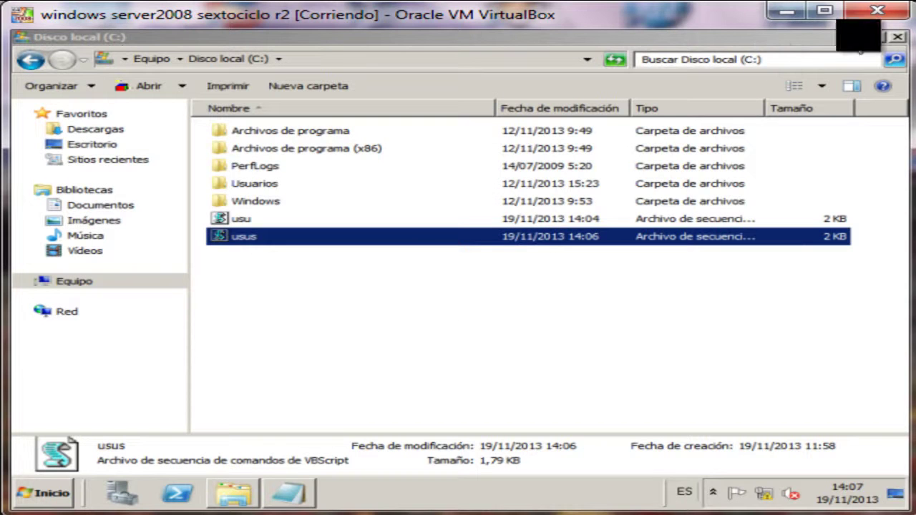
click(896, 38)
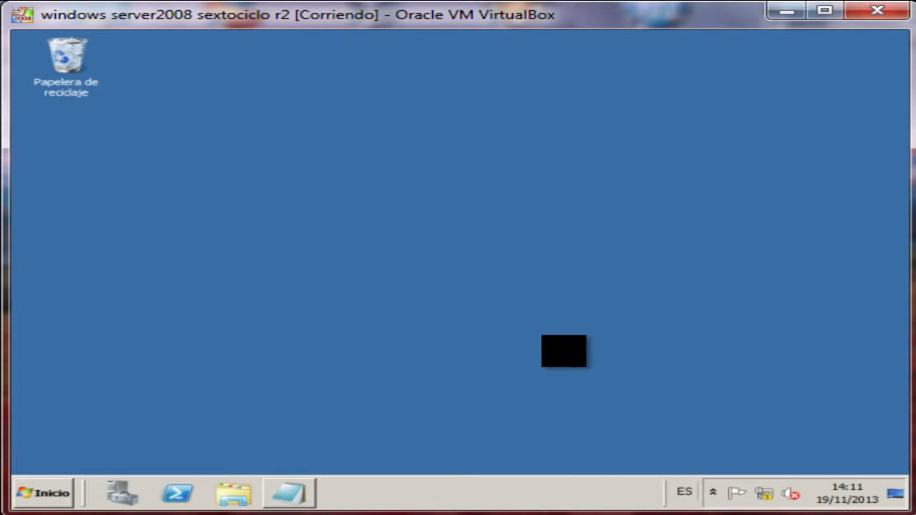
Switch to the member server VM and open Disco local (C:) from Equipo.
mouse_move(533, 504)
click(727, 480)
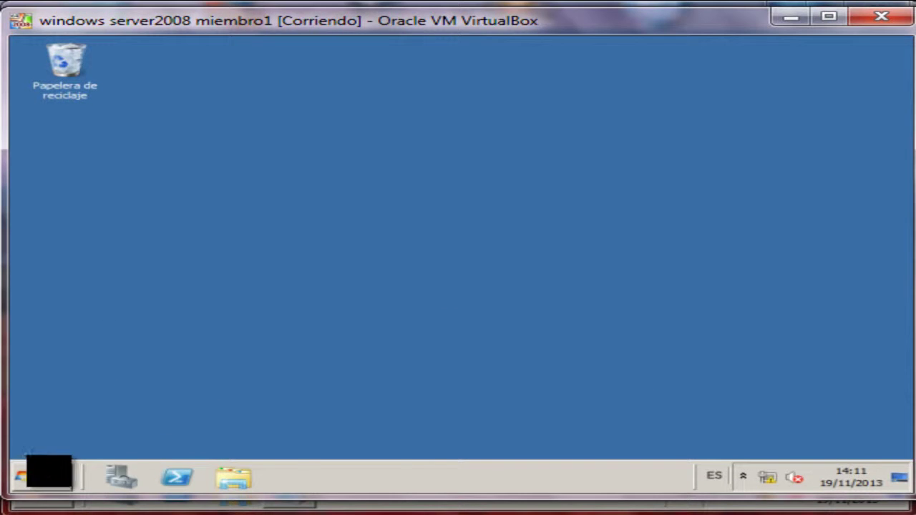
click(65, 476)
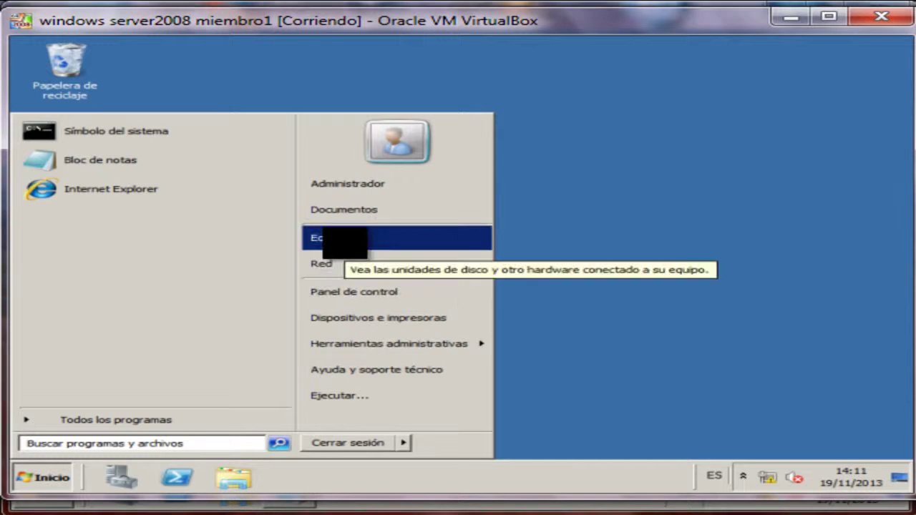
click(330, 239)
double_click(307, 136)
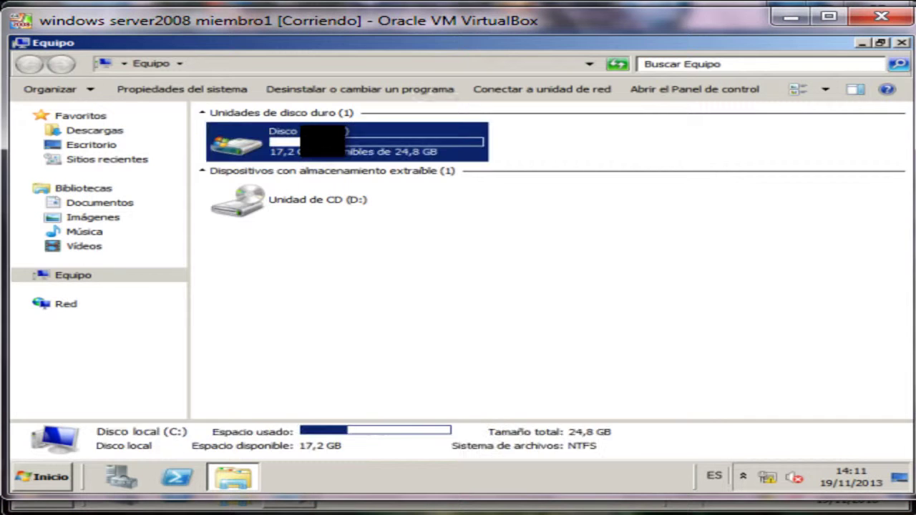
Create a folder named EMPRESA on C: and bring up the whiteboard plan photo.
right_click(301, 296)
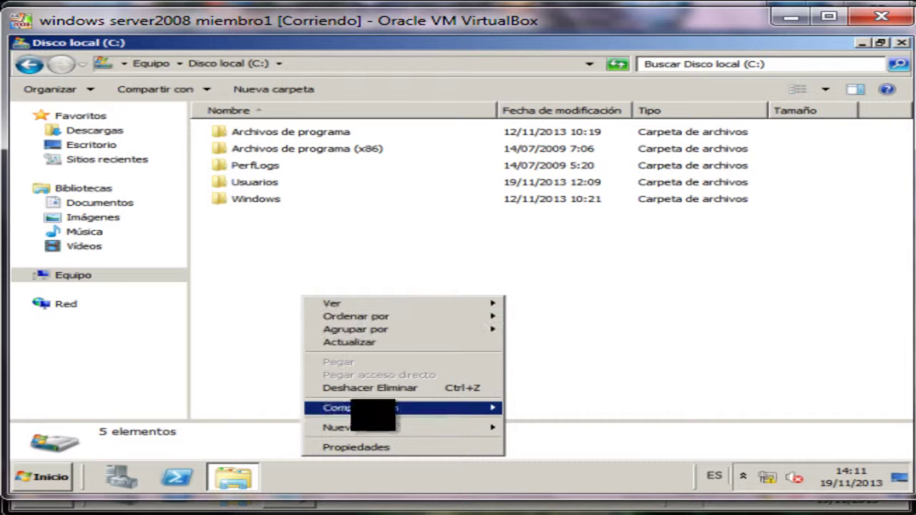
mouse_move(376, 427)
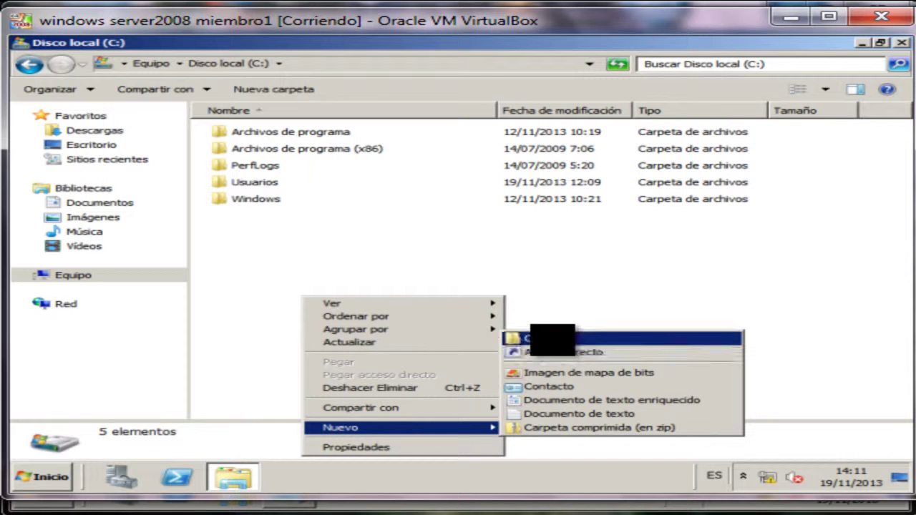
click(552, 338)
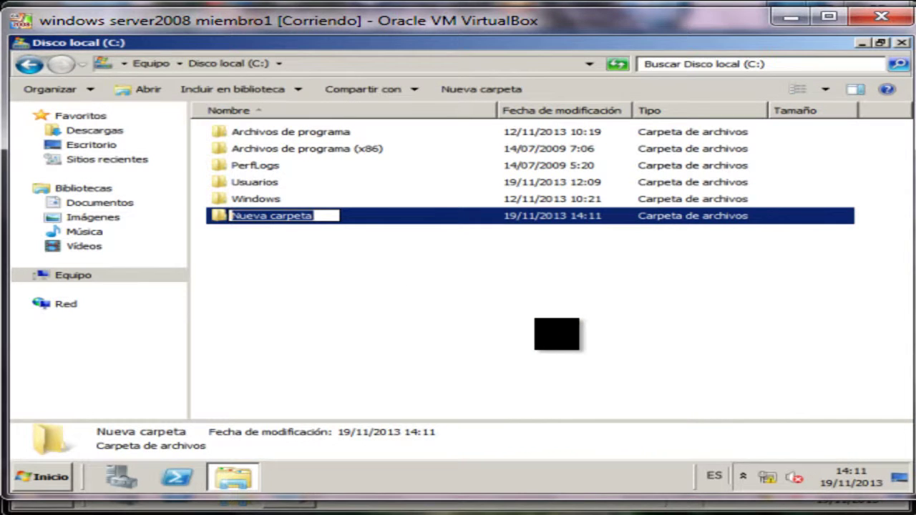
text(EM)
key(Return)
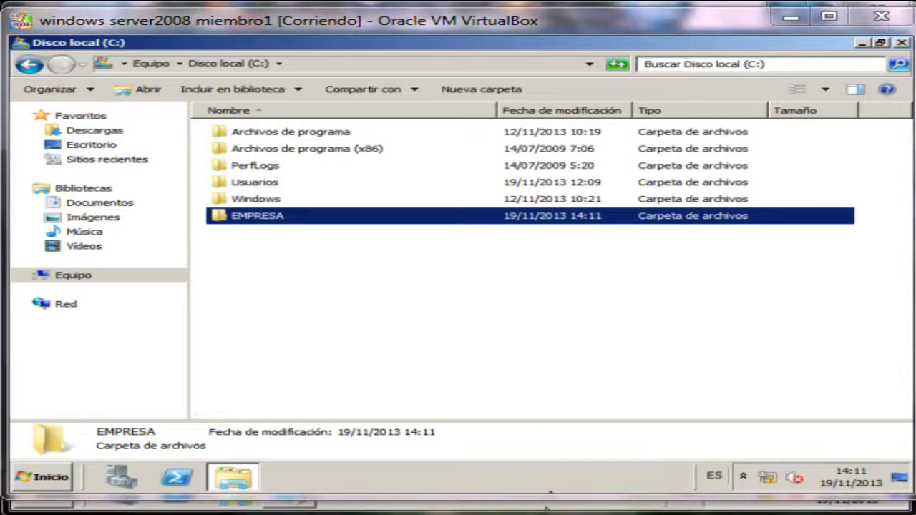
click(549, 505)
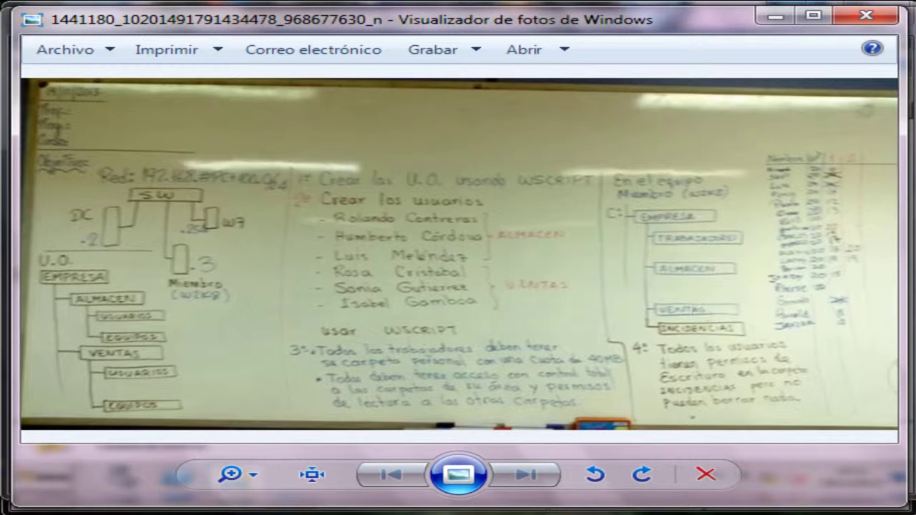
Close the photo, open EMPRESA and create the TRABAJADORES and ALMACEN folders.
click(706, 474)
click(453, 364)
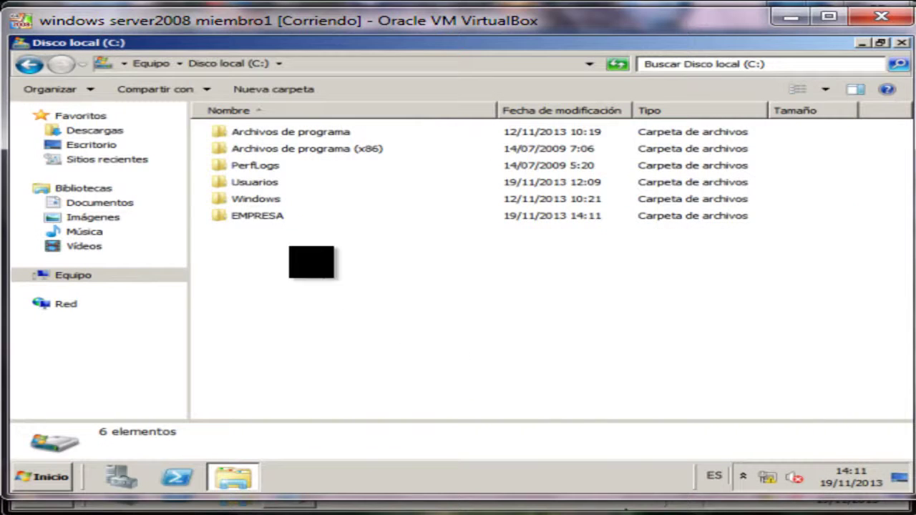
double_click(272, 217)
click(433, 90)
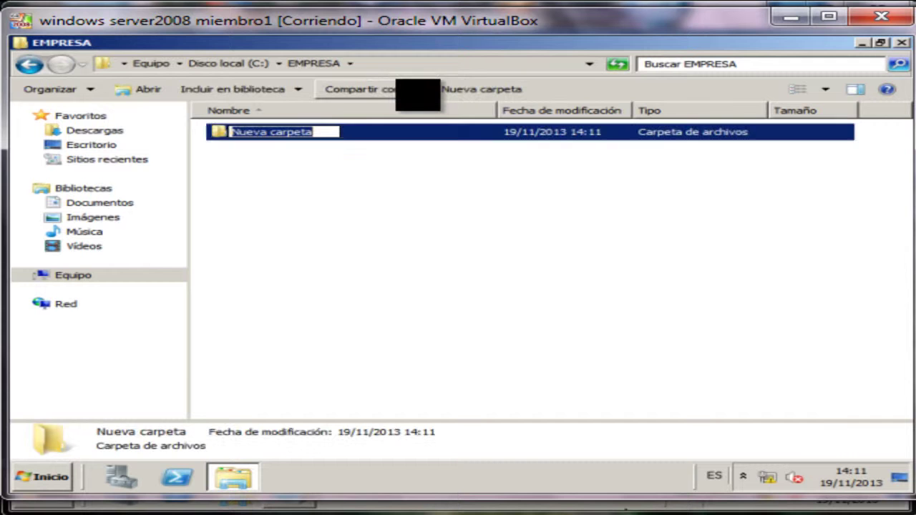
text(TRABAJADORES)
key(Return)
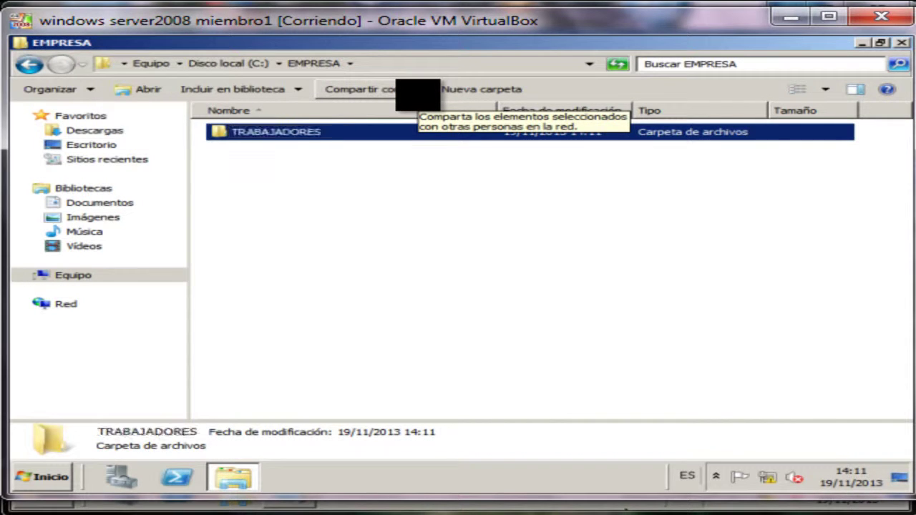
click(482, 88)
text(ALMACEN)
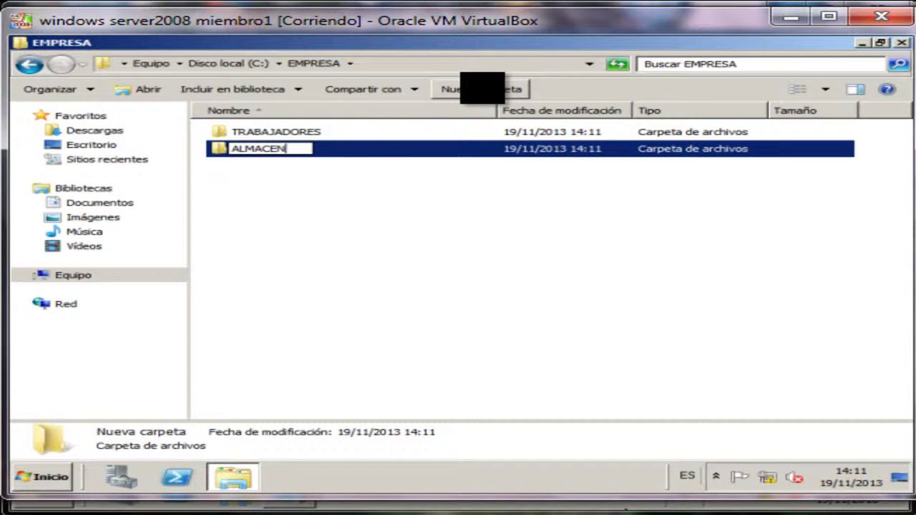
key(Return)
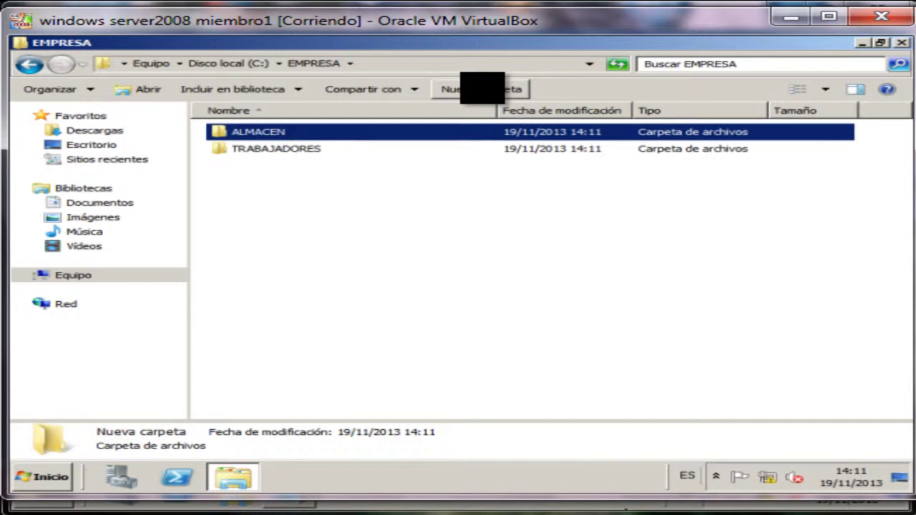
Create the VENTAS and INCIDENCIAS folders inside EMPRESA with Ctrl+Shift+N.
key(ctrl+shift+n)
text(C)
key(BackSpace)
text(VENTAS)
key(Return)
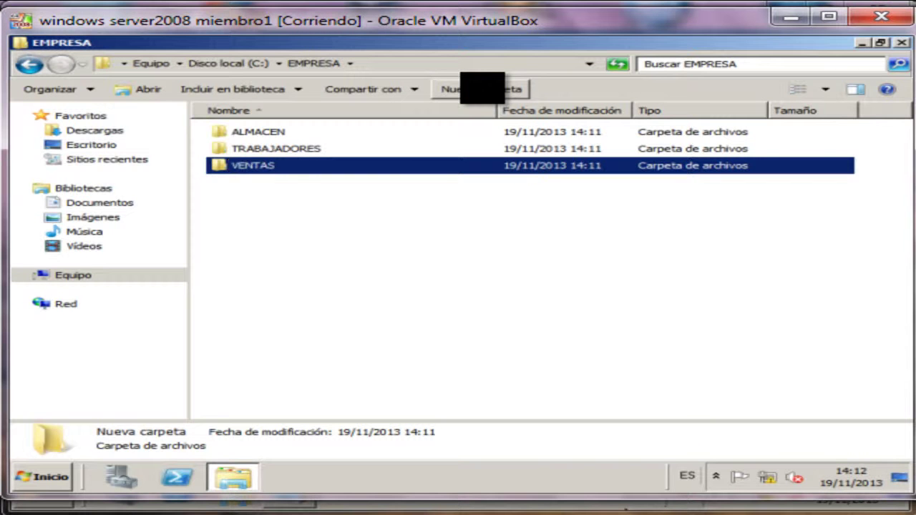
key(ctrl+shift+n)
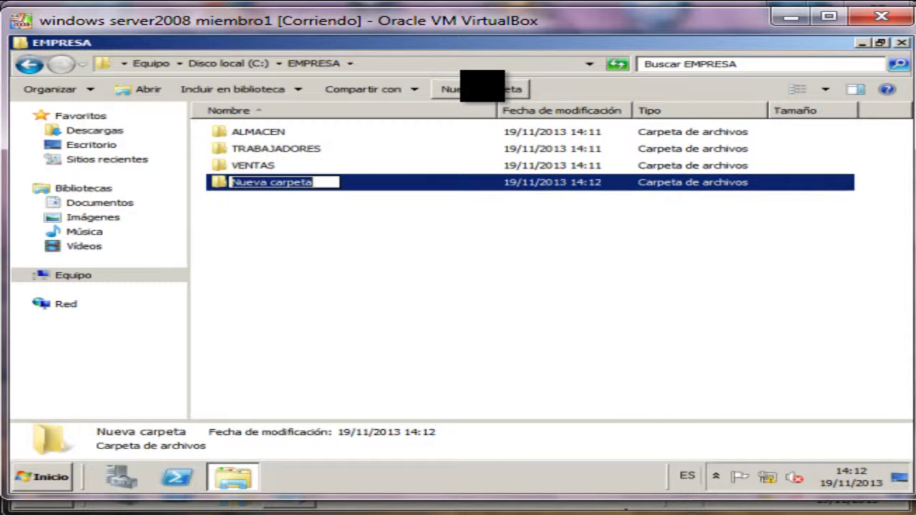
text(INCIDENCIAS)
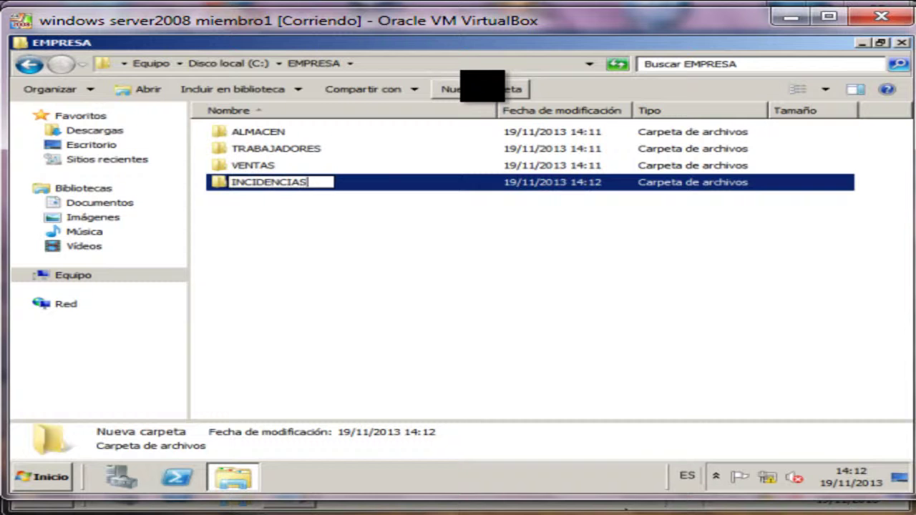
key(Return)
click(351, 258)
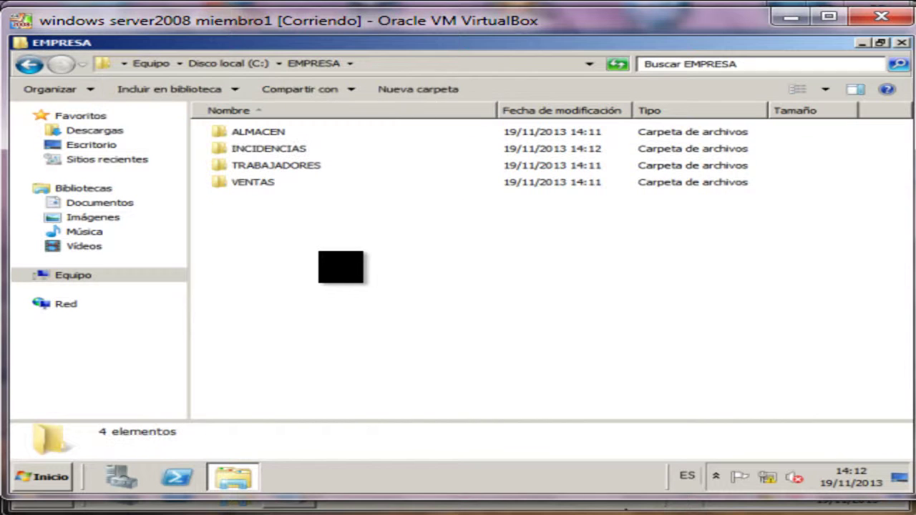
Open TRABAJADORES, consult the worker list and create folders for the first two workers.
double_click(293, 165)
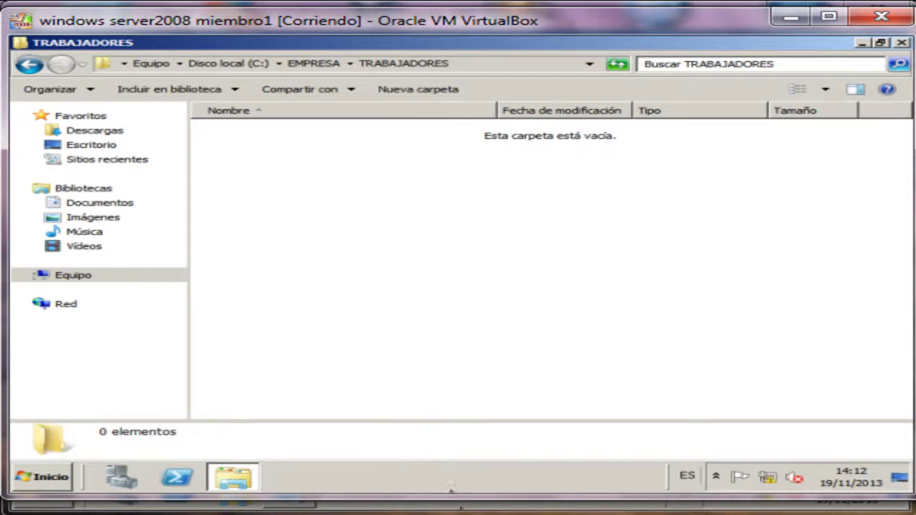
click(461, 507)
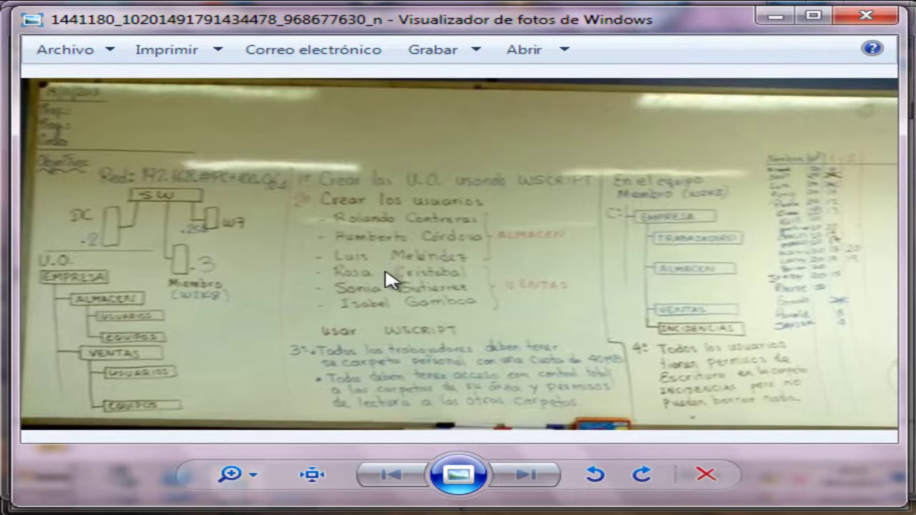
click(462, 508)
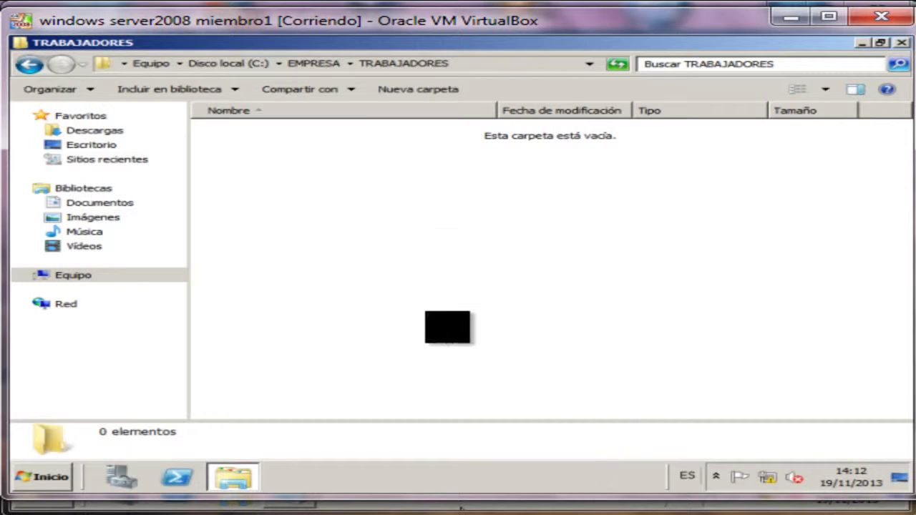
click(406, 84)
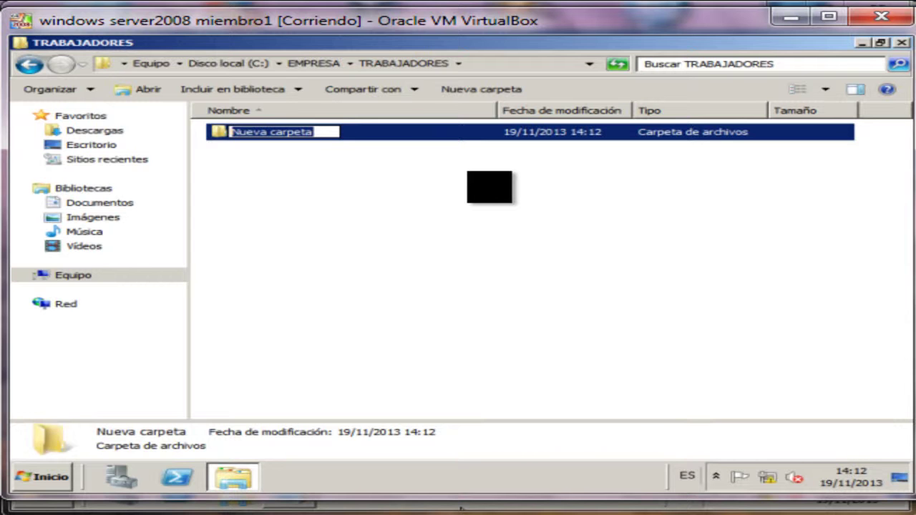
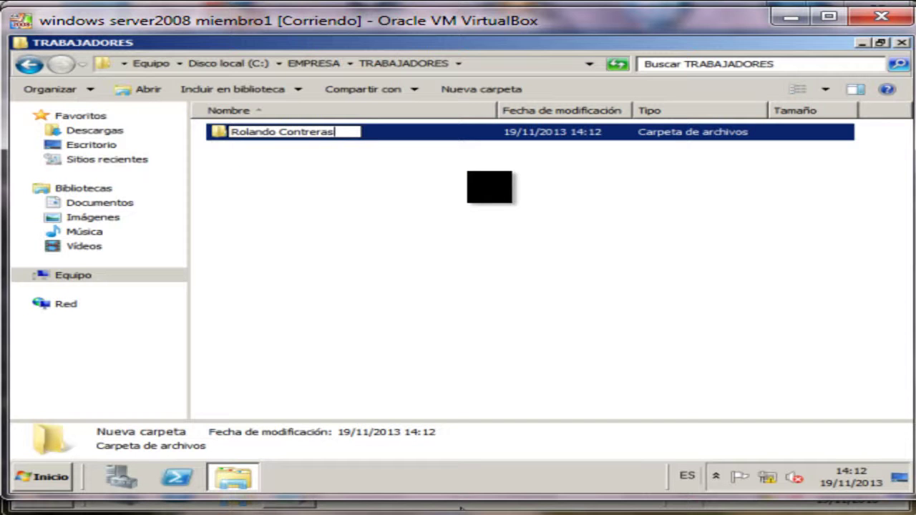
key(Return)
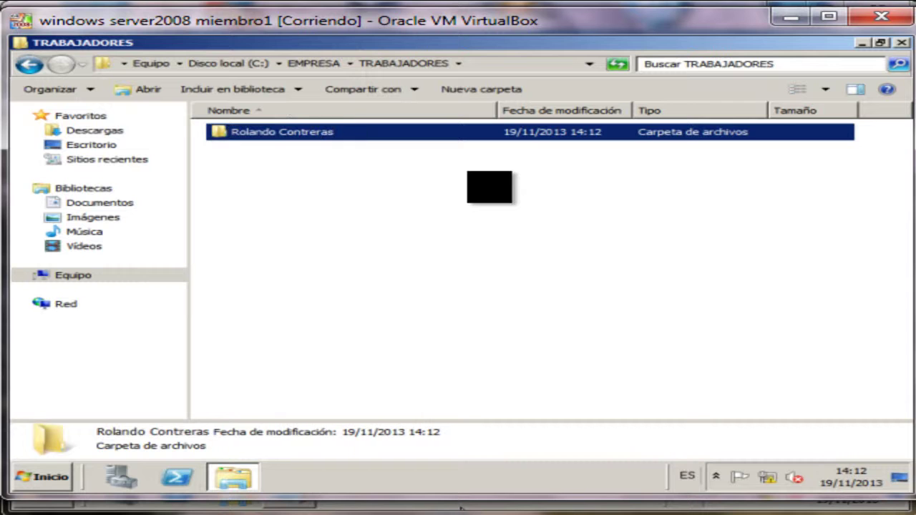
click(484, 90)
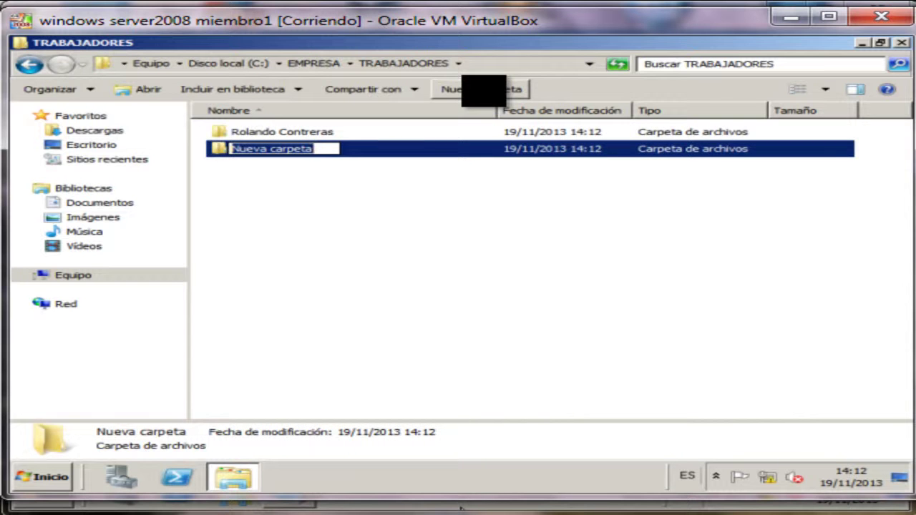
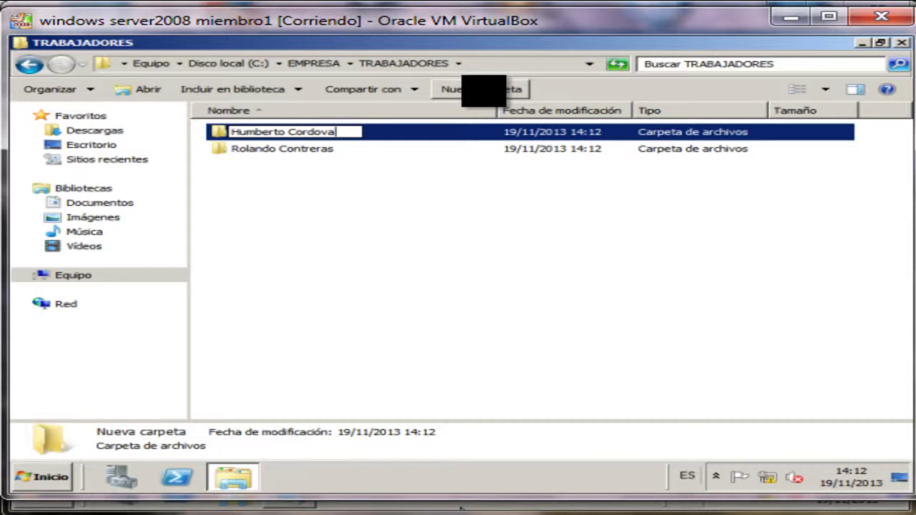
key(Return)
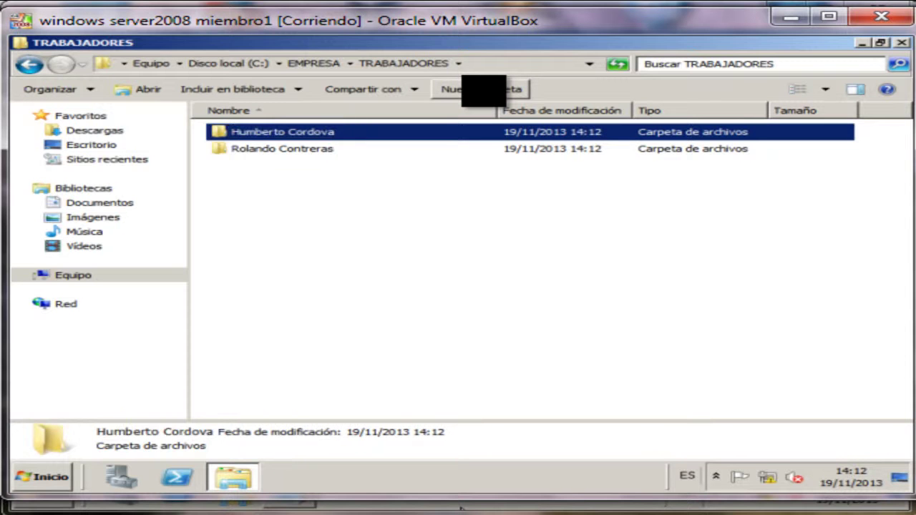
Create folders named after the remaining four workers with Ctrl+Shift+N.
key(ctrl+shift+n)
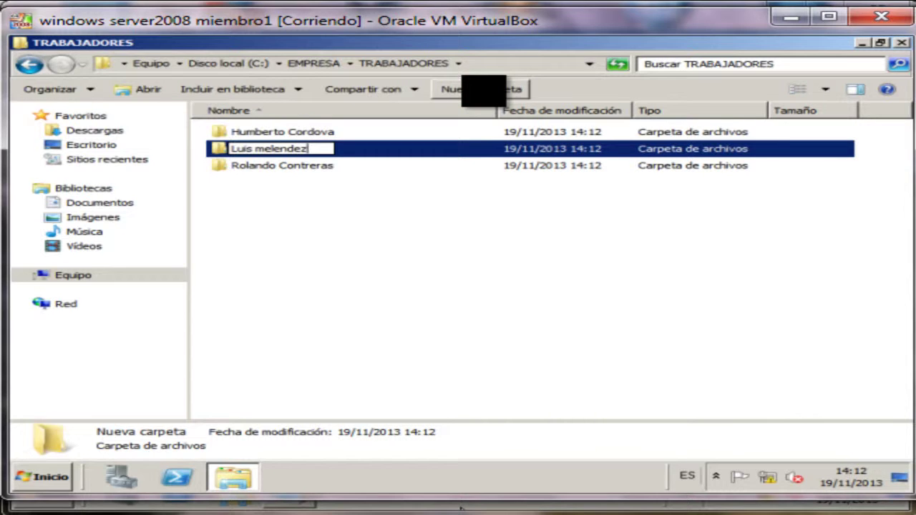
text(M)
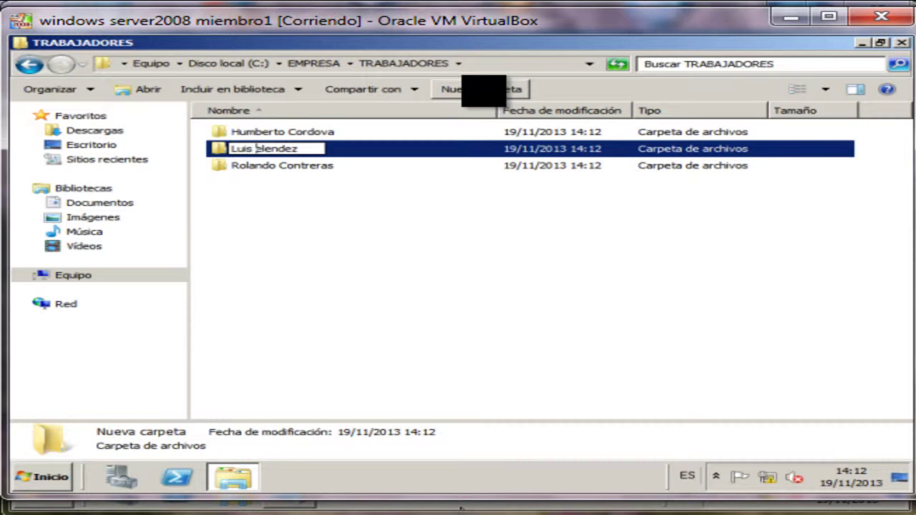
key(Return)
key(ctrl+shift+n)
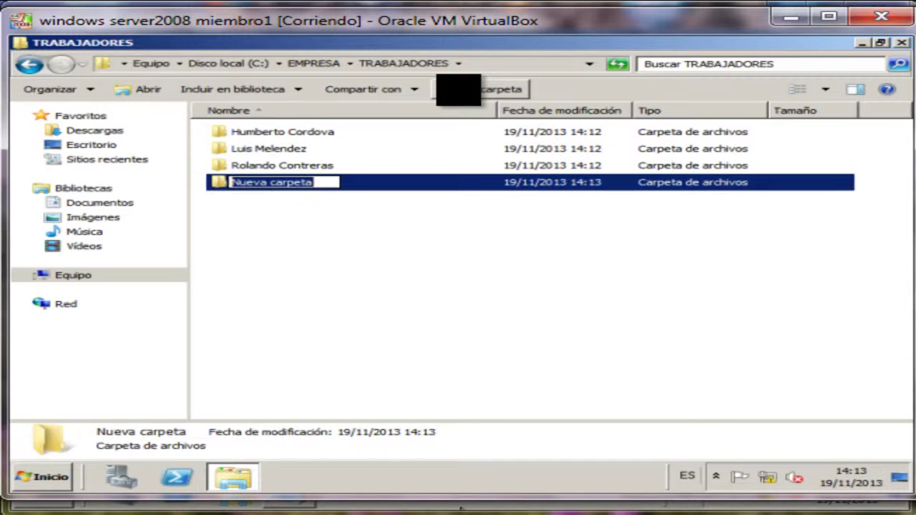
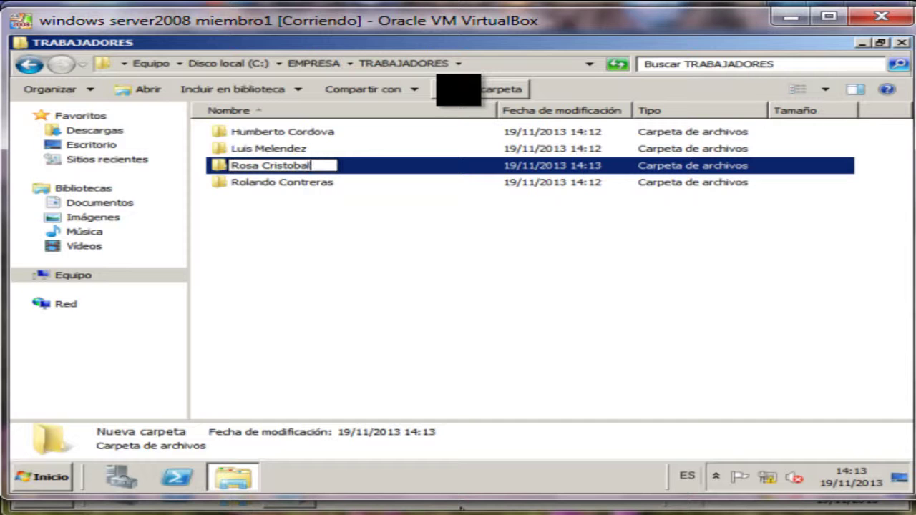
key(Return)
key(ctrl+shift+n)
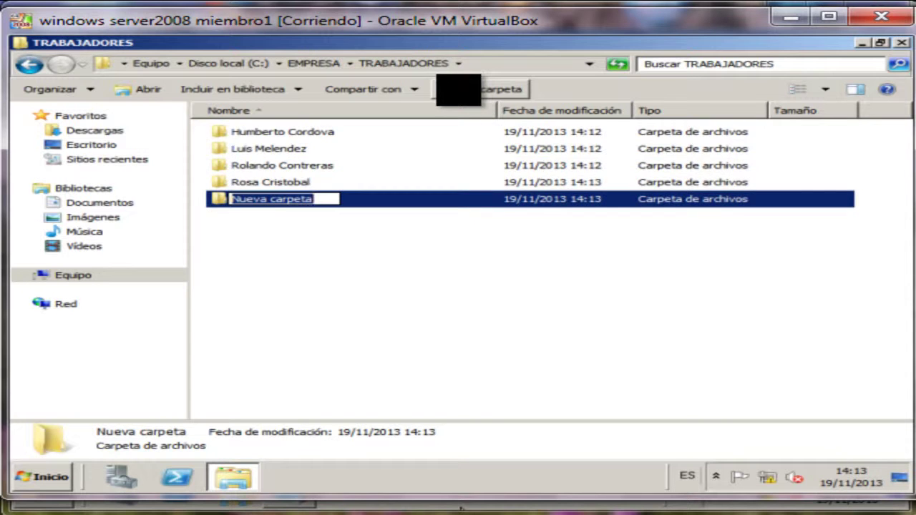
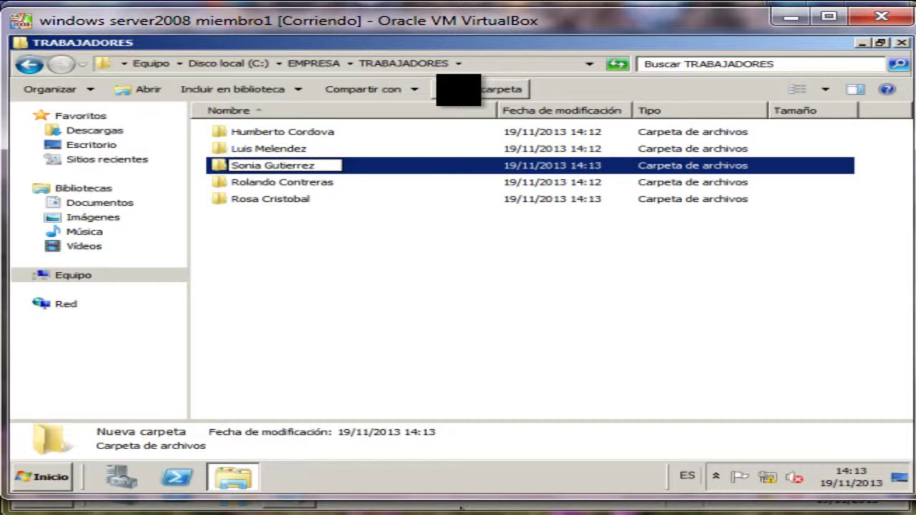
key(ctrl+shift+n)
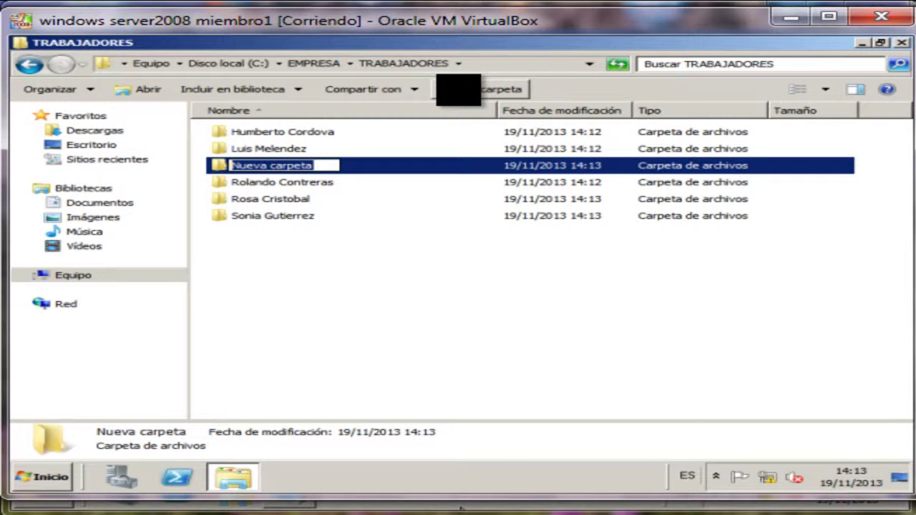
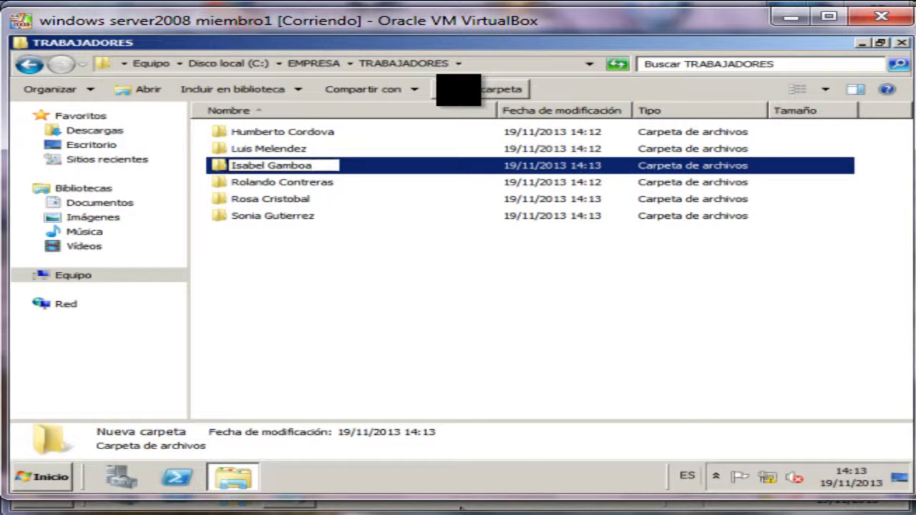
key(Return)
click(290, 305)
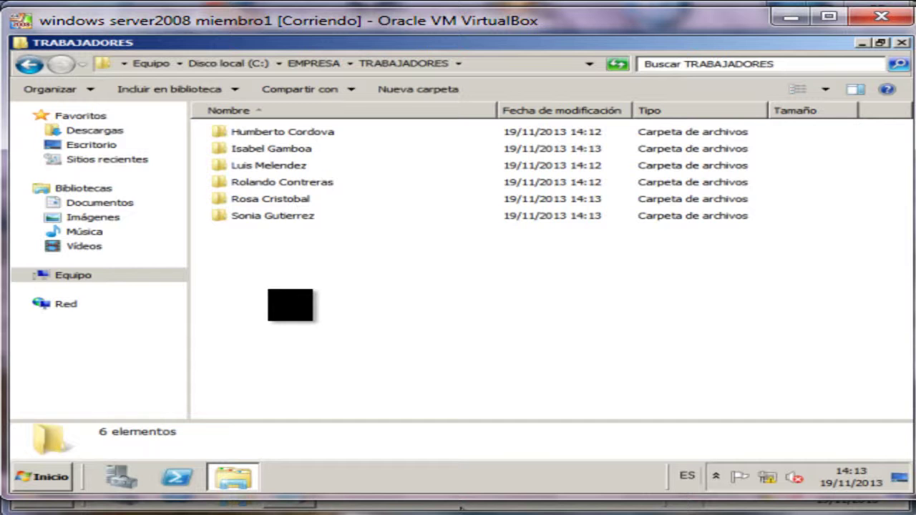
Go back to the drive C: listing and bring up the whiteboard assignment photo.
key(BackSpace)
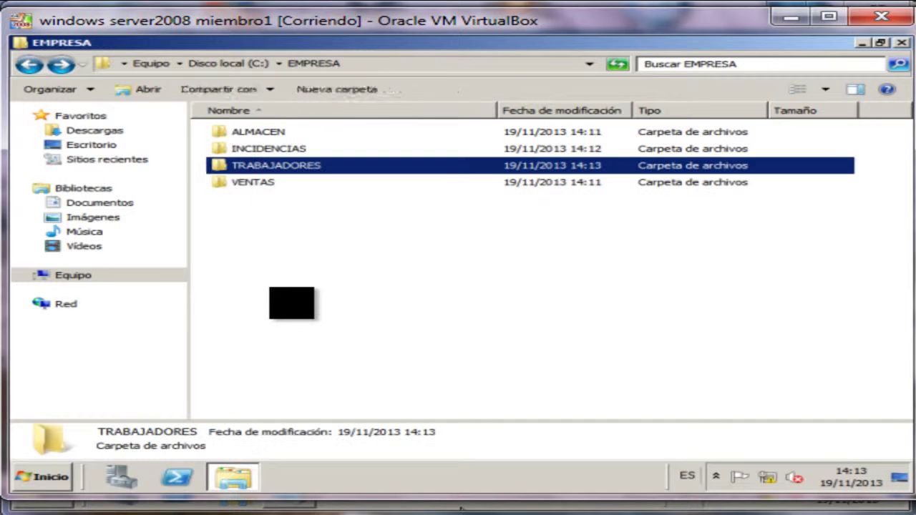
key(BackSpace)
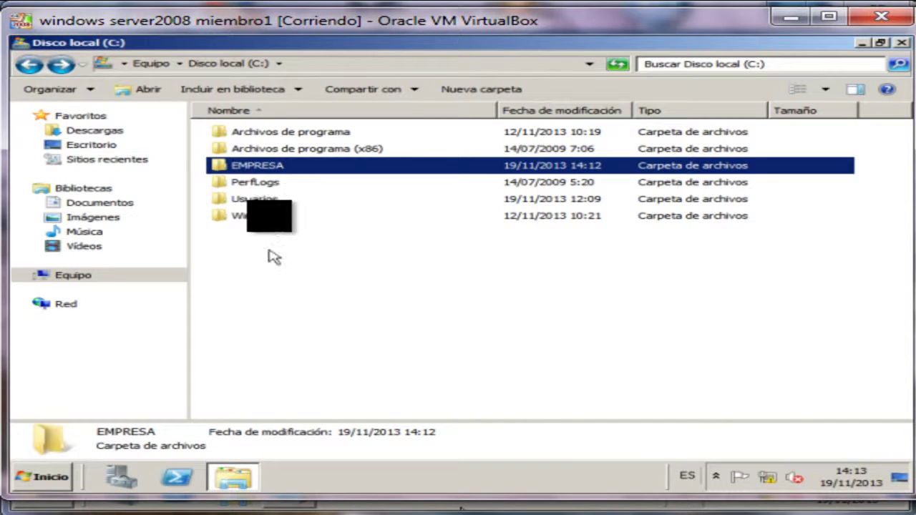
right_click(254, 166)
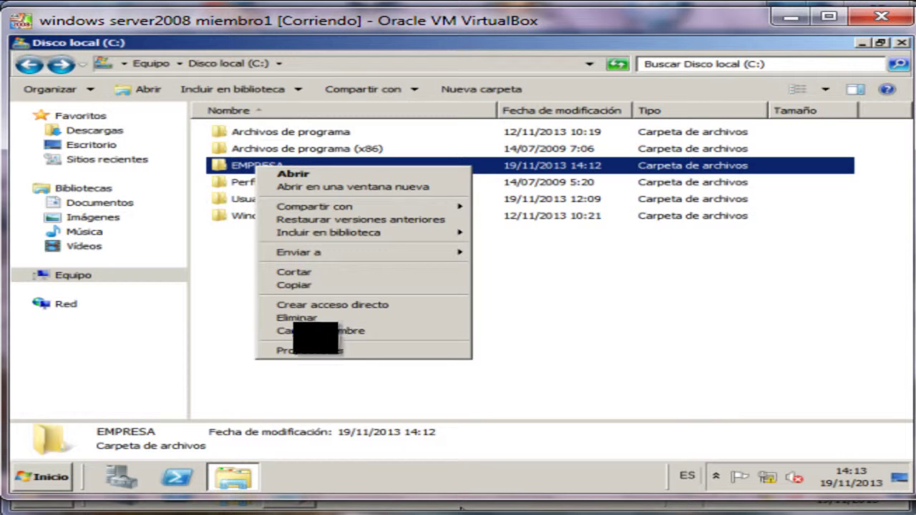
click(511, 368)
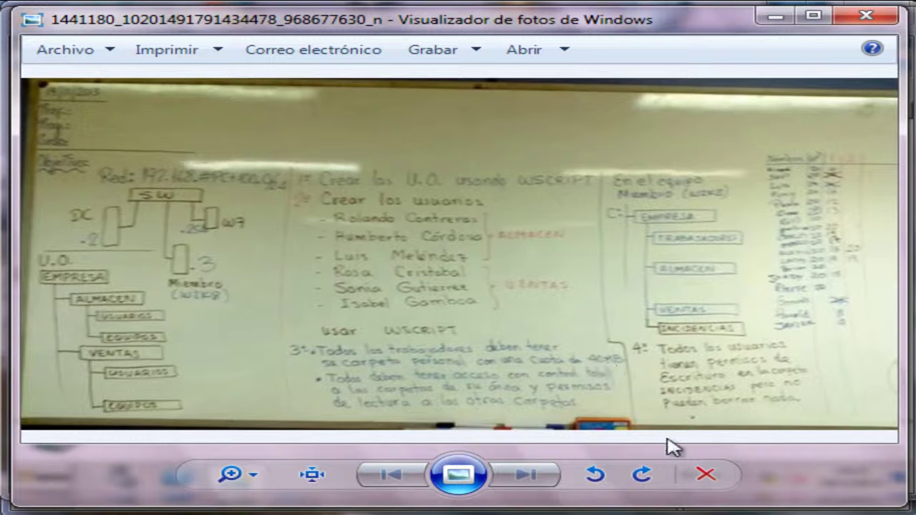
Close the whiteboard photo with Alt+F4 and go back to the drives list.
key(alt+F4)
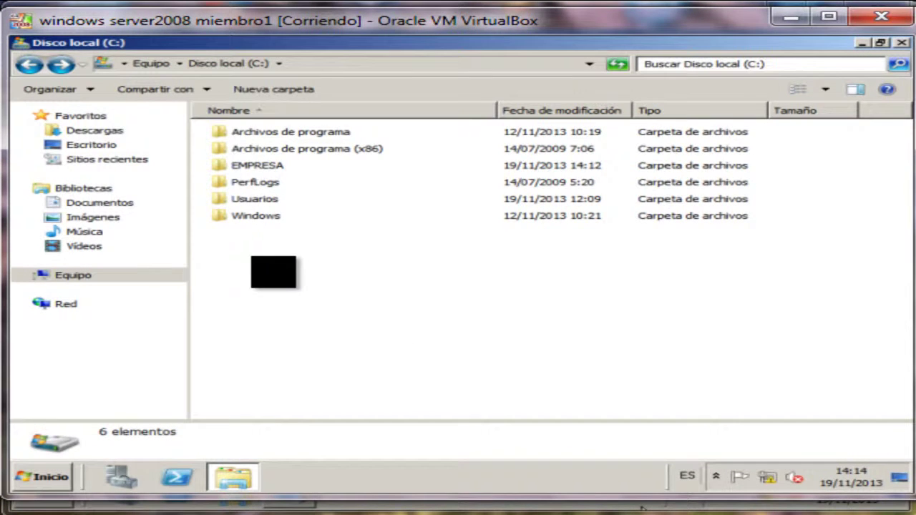
key(BackSpace)
Open drive C: properties, re-enable quota management on the Cuota tab and open quota entries.
right_click(297, 155)
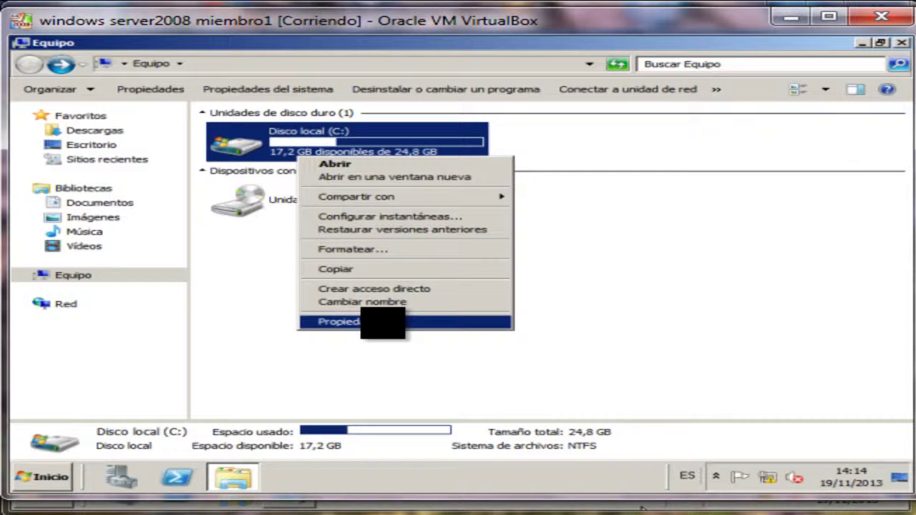
click(375, 321)
click(758, 92)
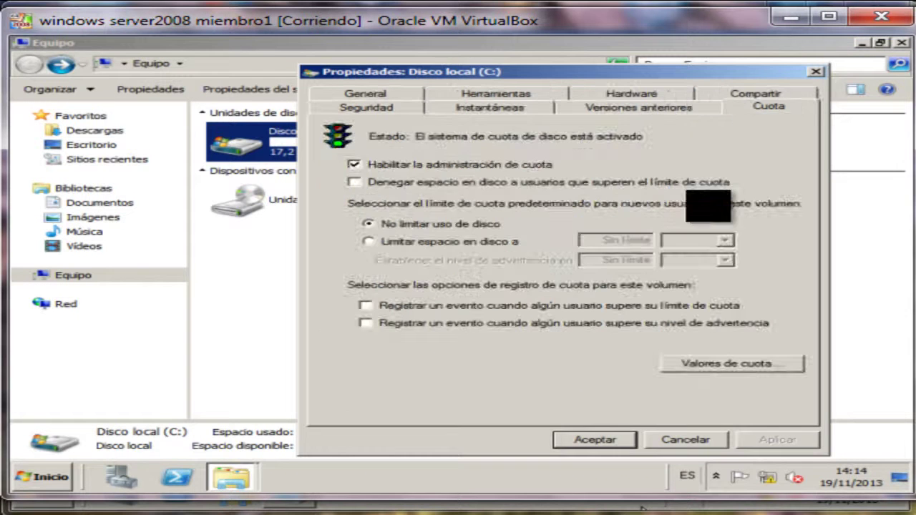
click(412, 165)
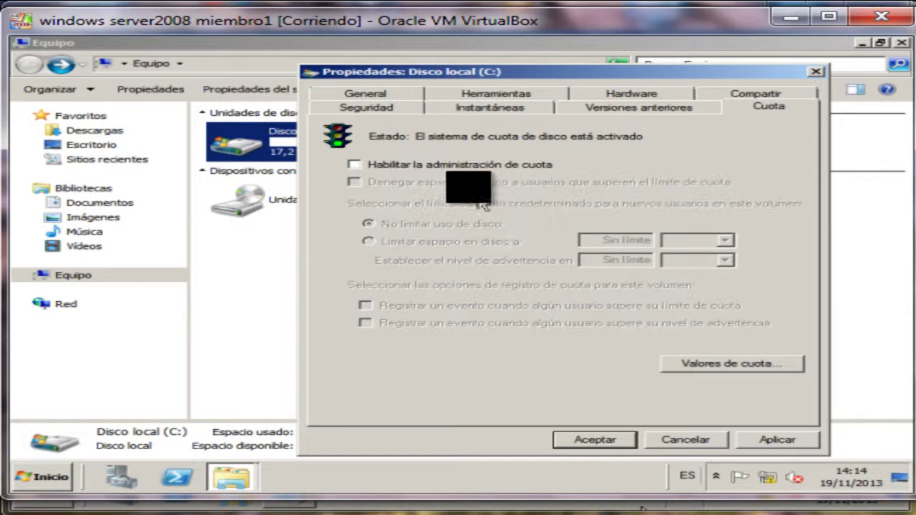
click(412, 165)
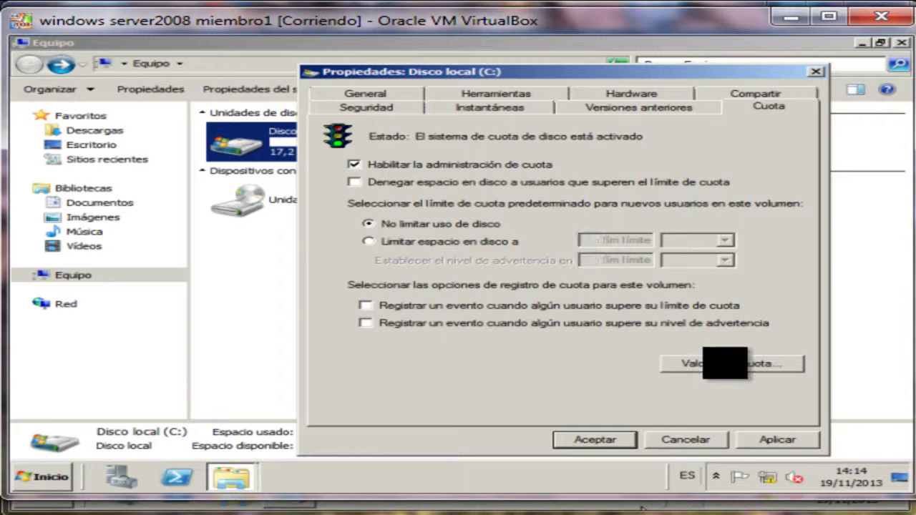
click(715, 363)
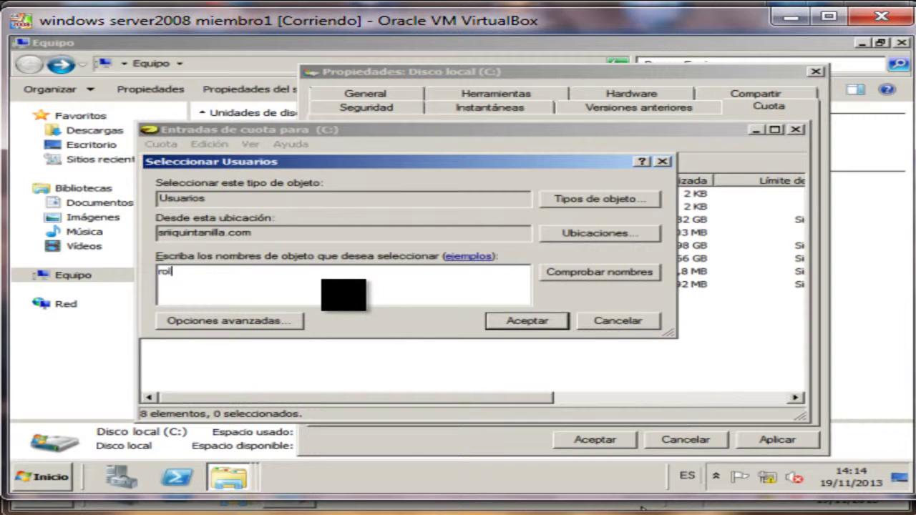
Resolve the six domain users' names with Comprobar nombres and confirm them for a new quota entry.
click(587, 272)
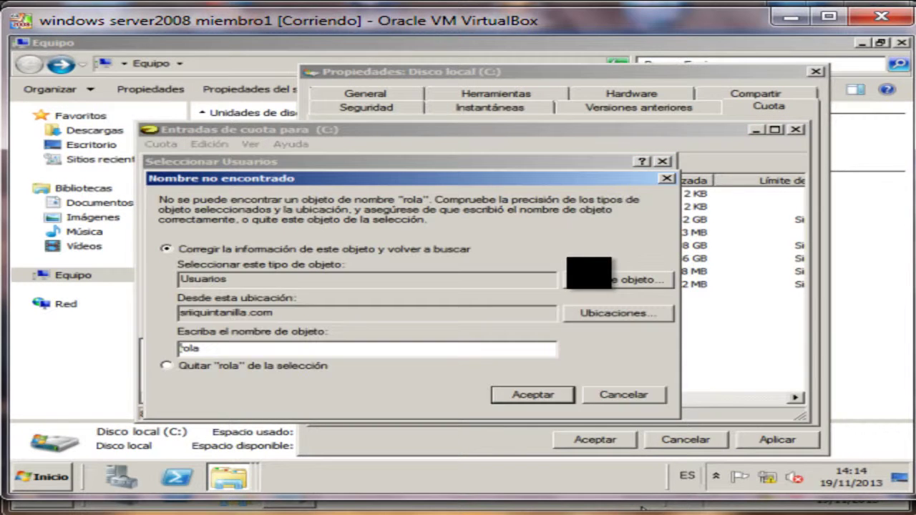
click(623, 394)
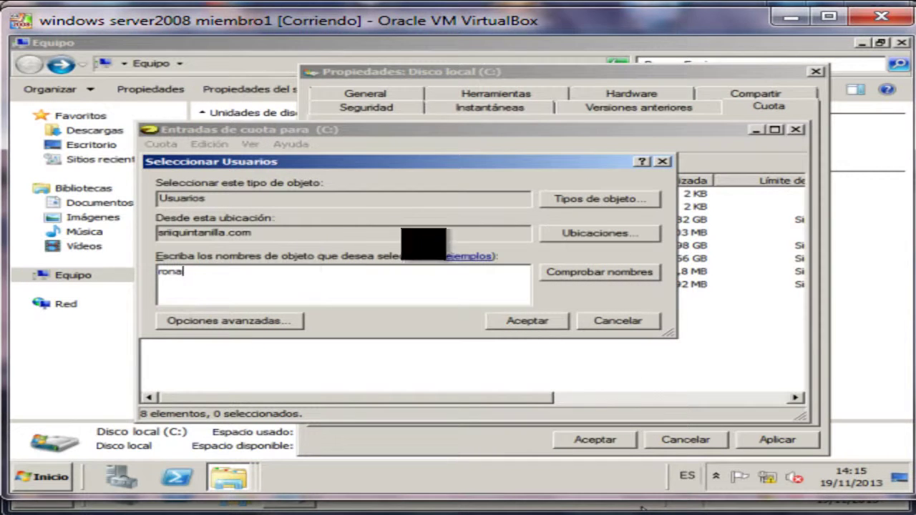
click(585, 272)
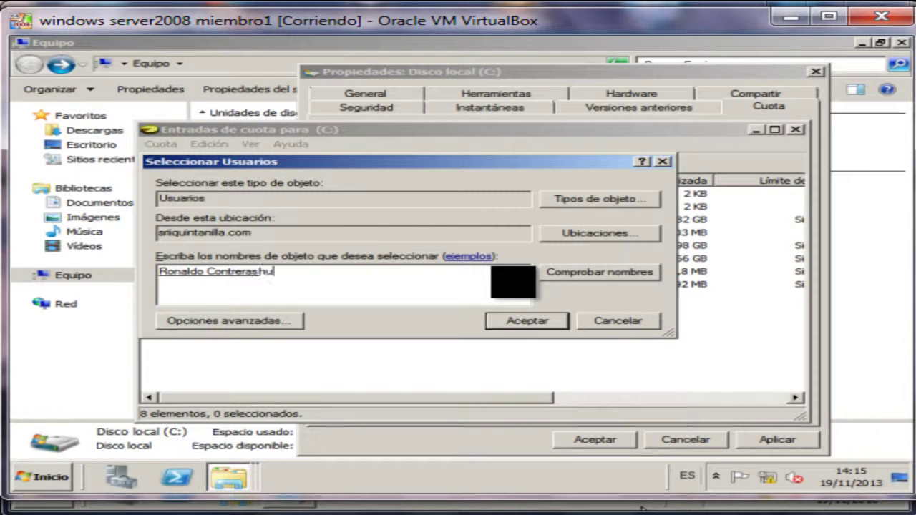
click(562, 268)
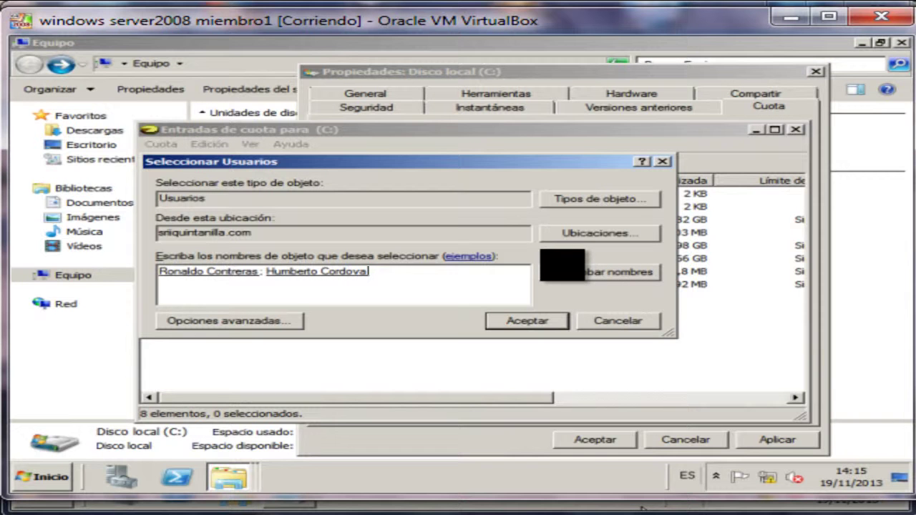
text(lui)
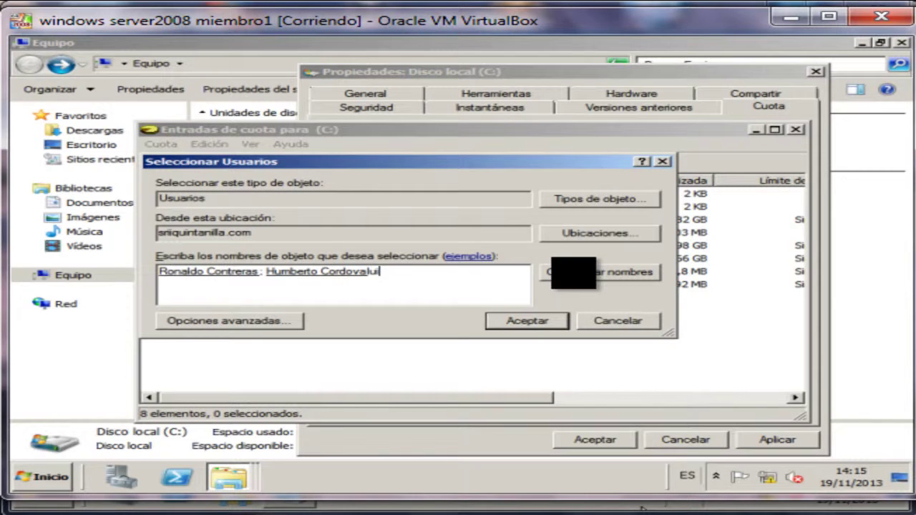
click(574, 271)
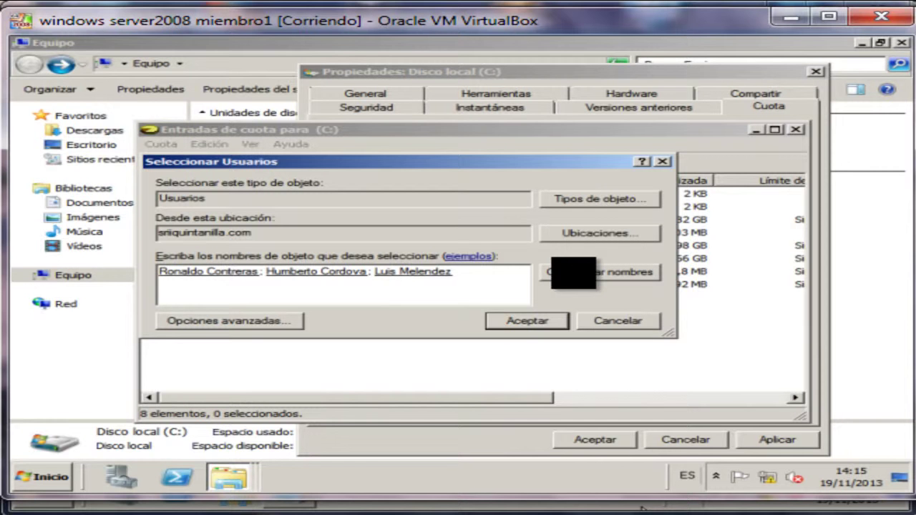
click(613, 272)
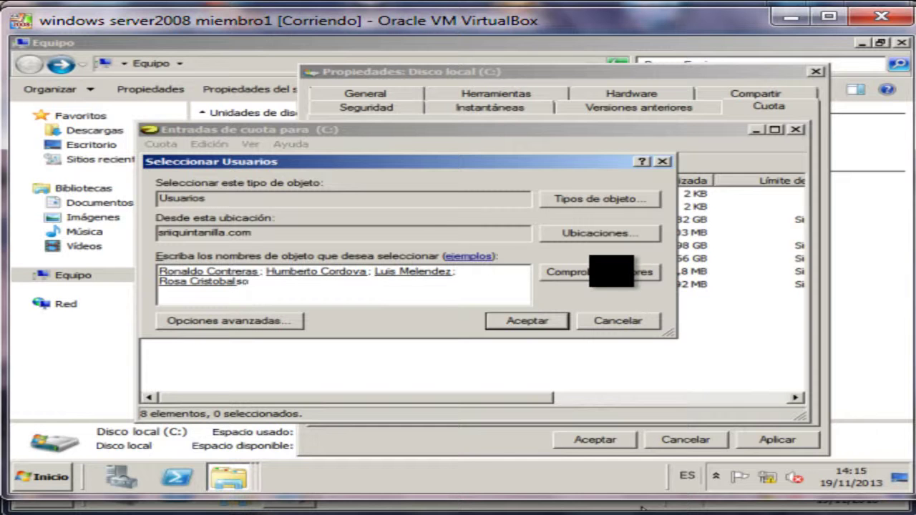
click(589, 273)
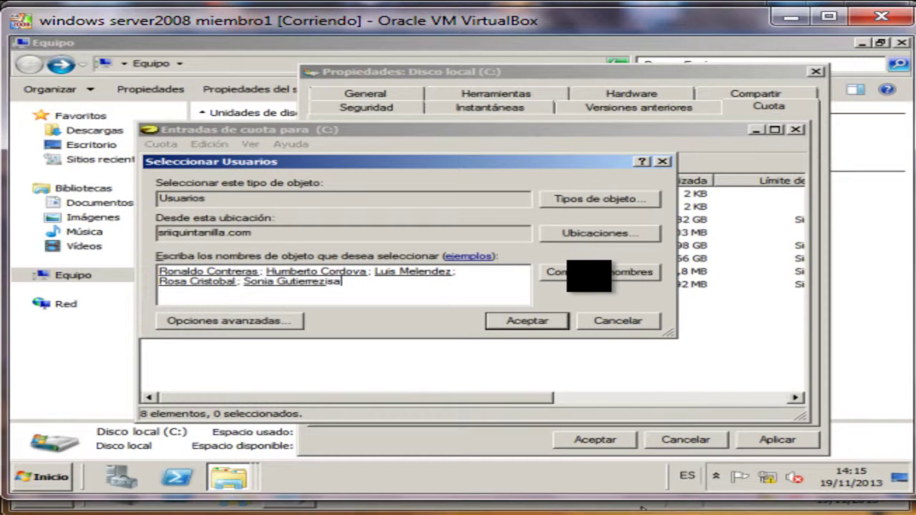
text(isa)
click(581, 271)
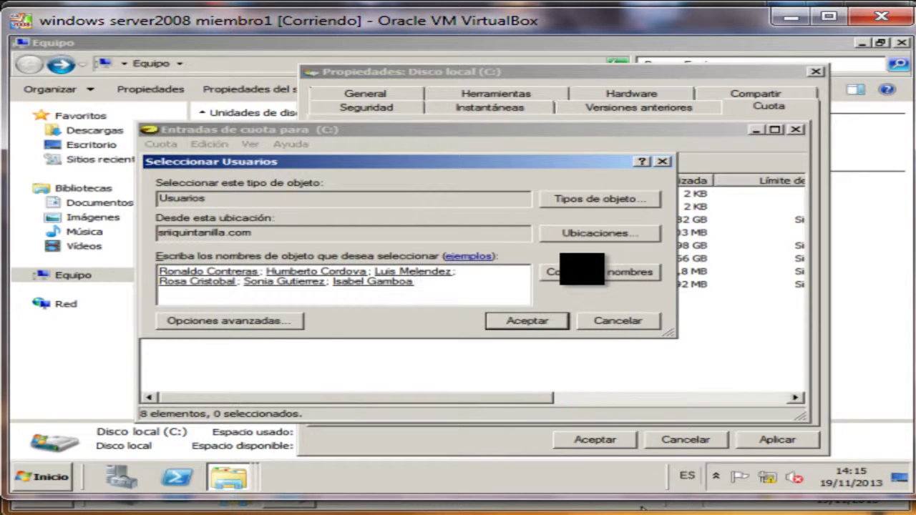
click(530, 321)
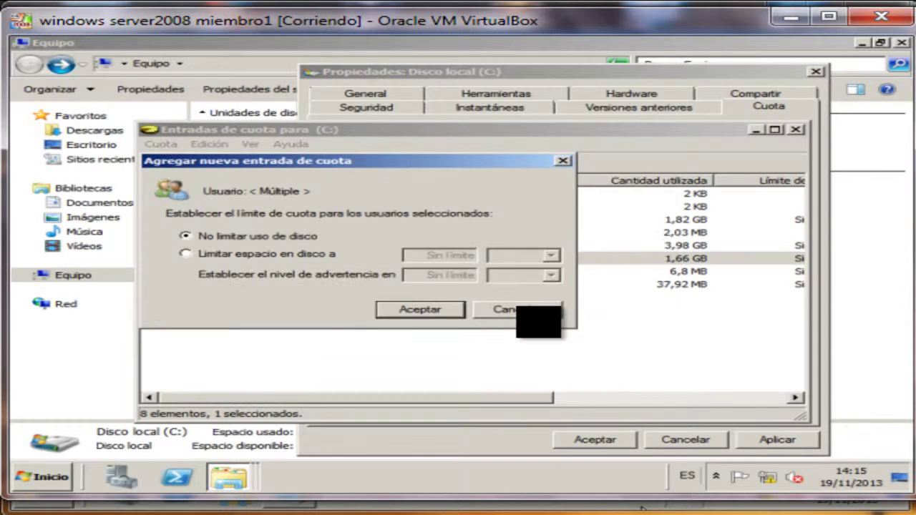
Limit the selected users to 40 MB on C: with a 5 MB warning, then close the quota windows.
click(315, 253)
click(555, 256)
click(554, 256)
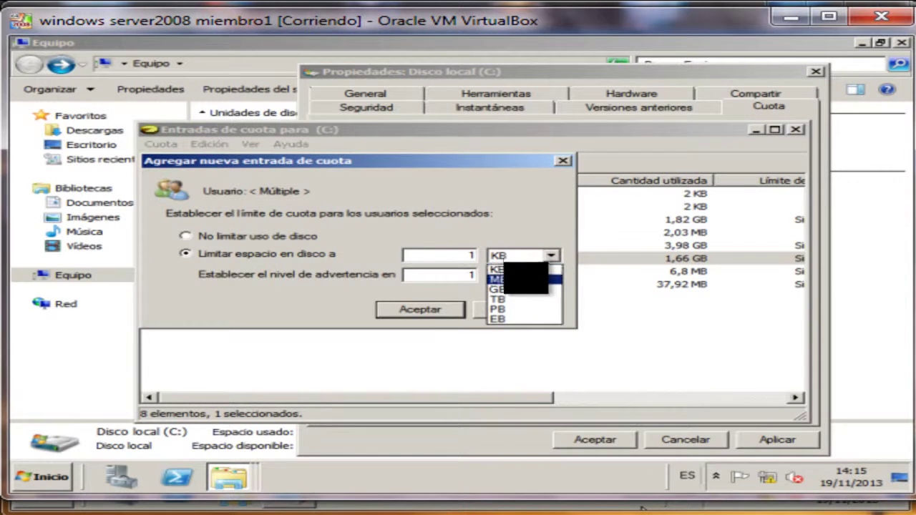
click(525, 268)
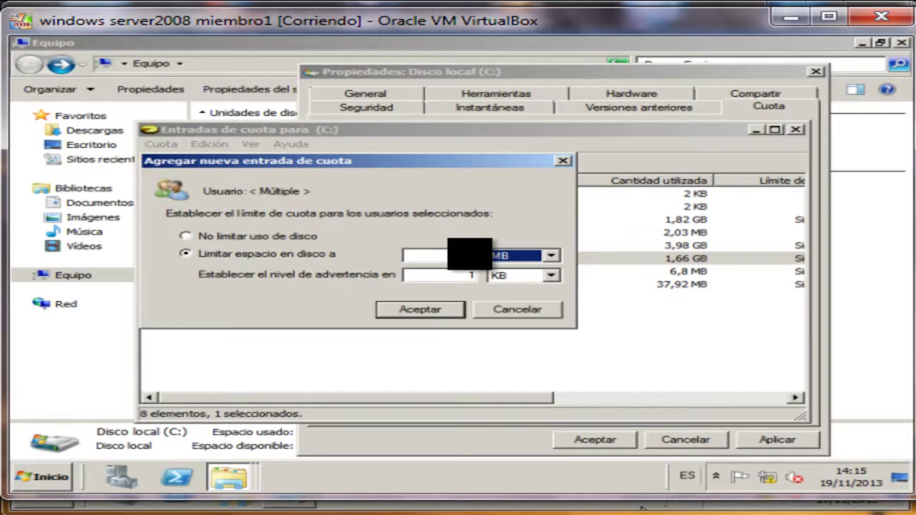
key(shift+Tab)
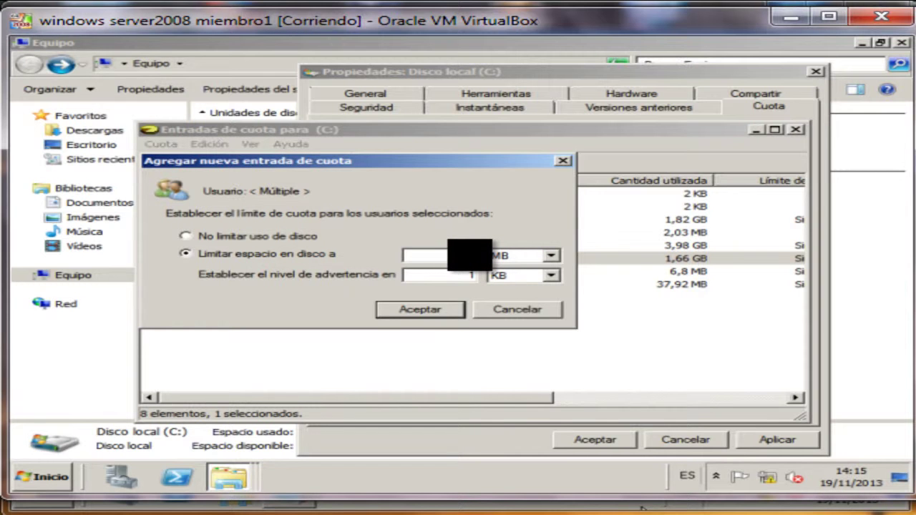
click(545, 275)
click(519, 303)
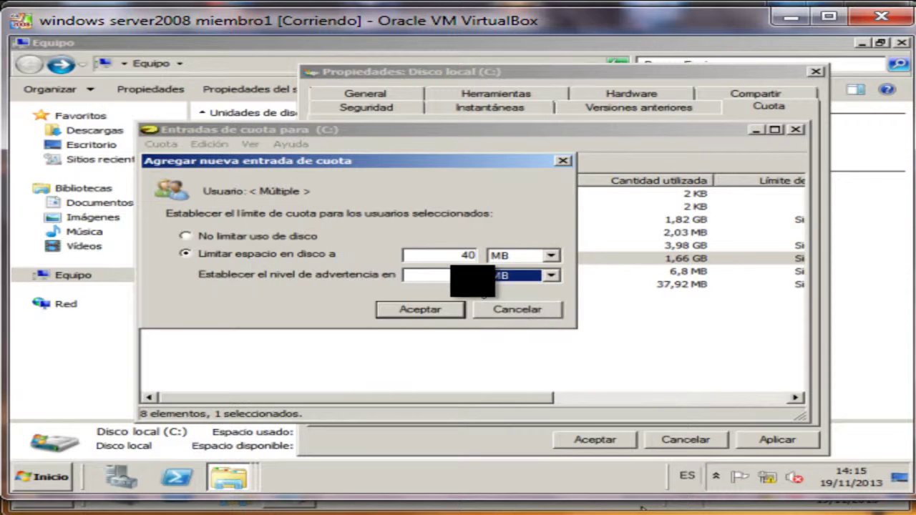
key(shift+Tab)
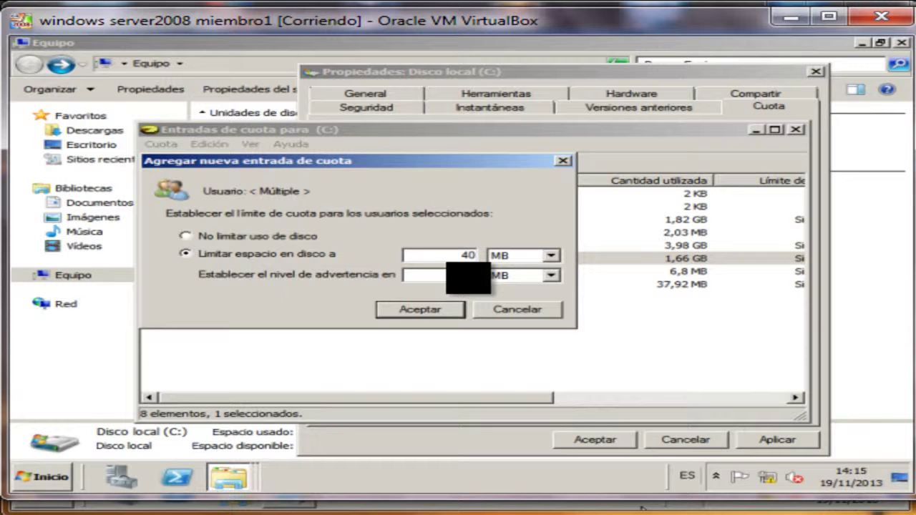
text(5)
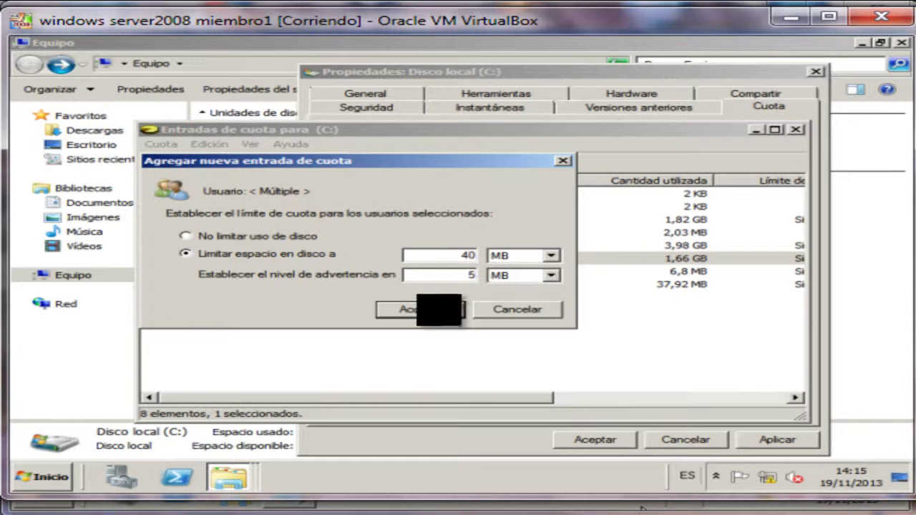
click(420, 309)
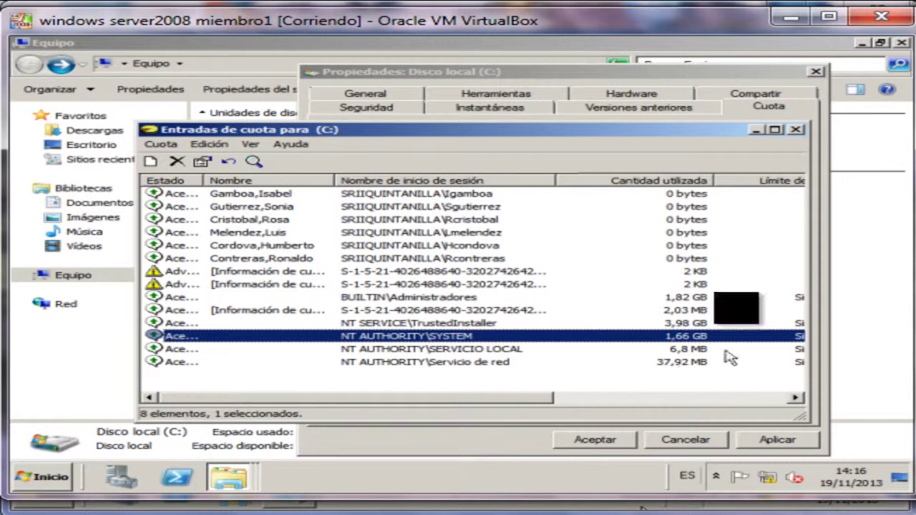
click(791, 130)
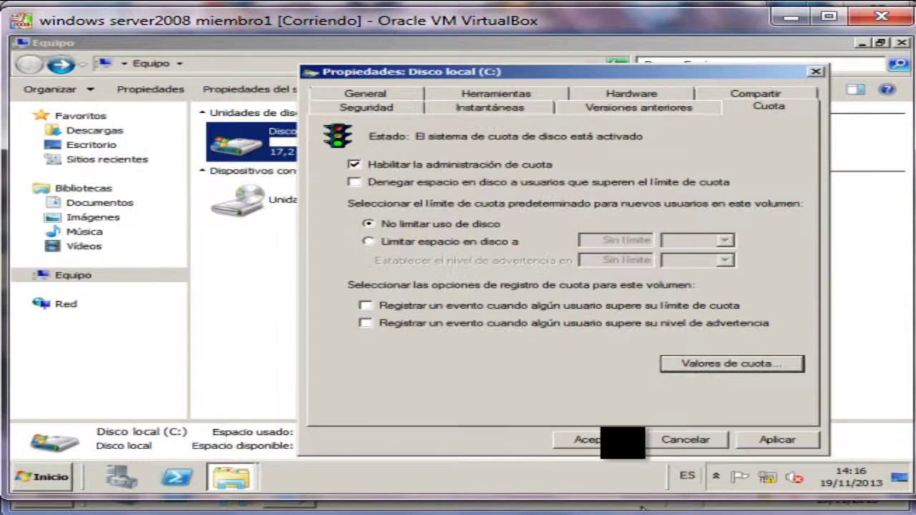
click(594, 439)
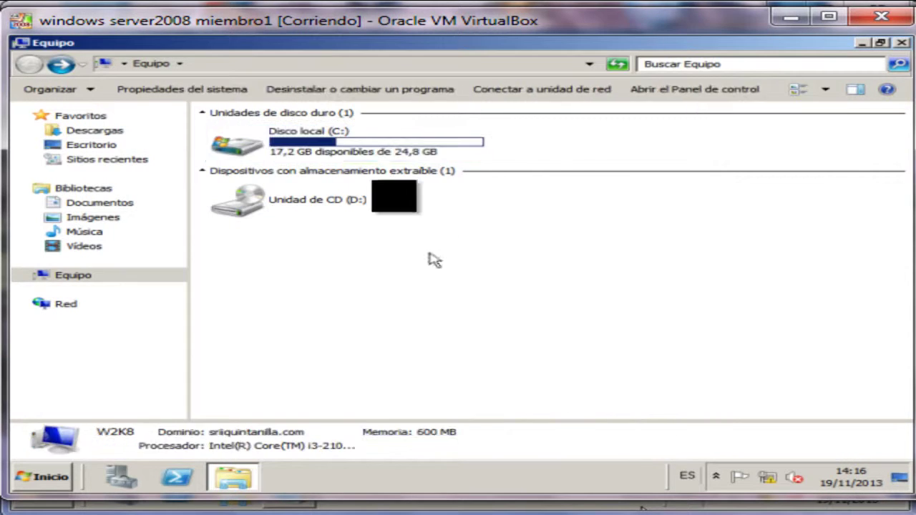
Open drive C: and start sharing the EMPRESA folder from its Propiedades.
double_click(348, 147)
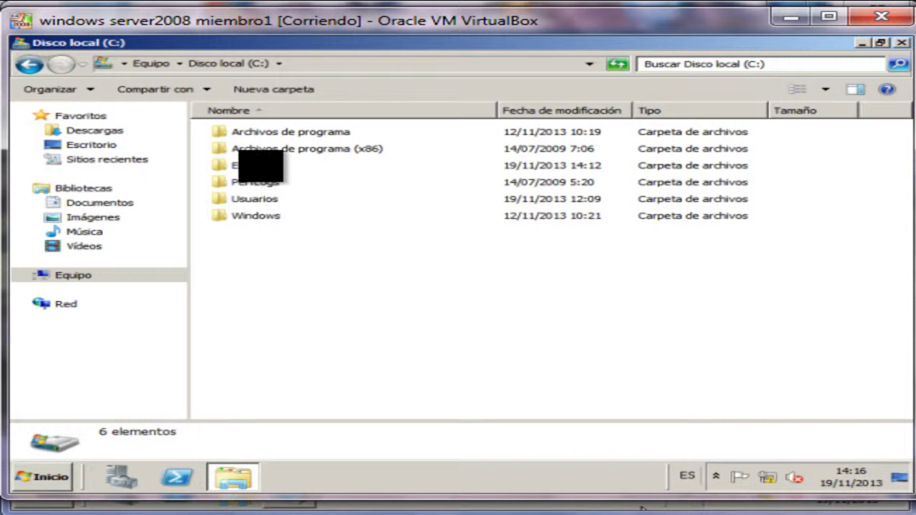
click(259, 165)
right_click(259, 165)
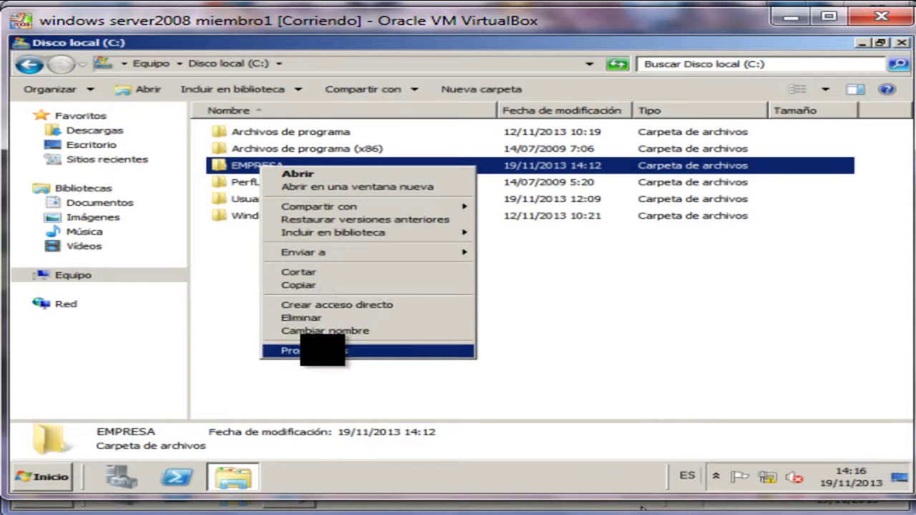
click(322, 351)
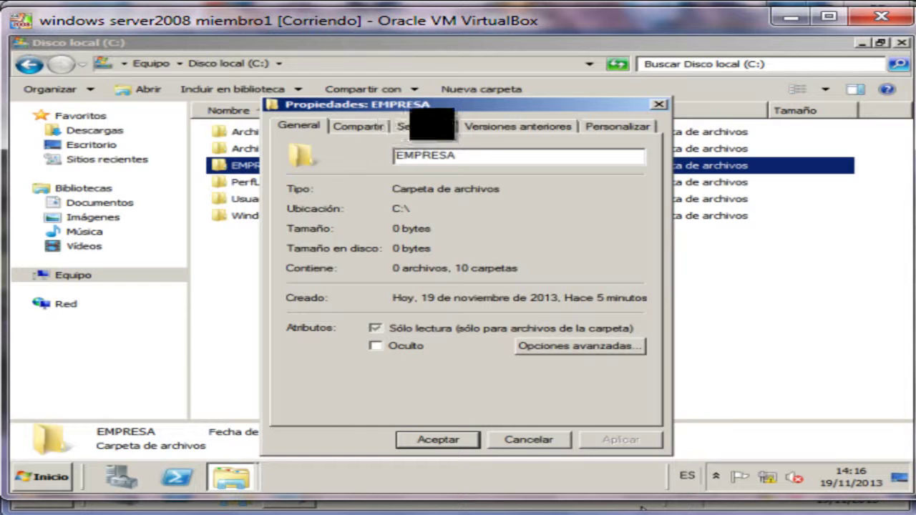
click(358, 126)
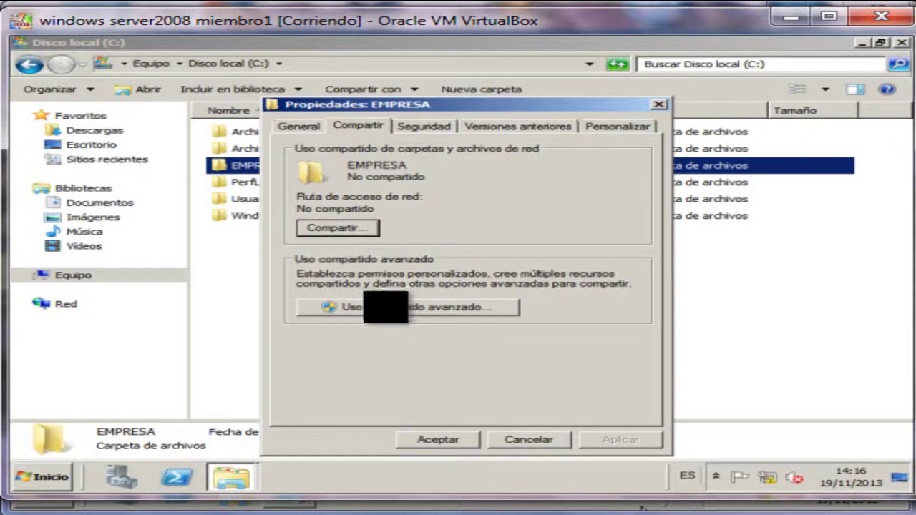
click(336, 227)
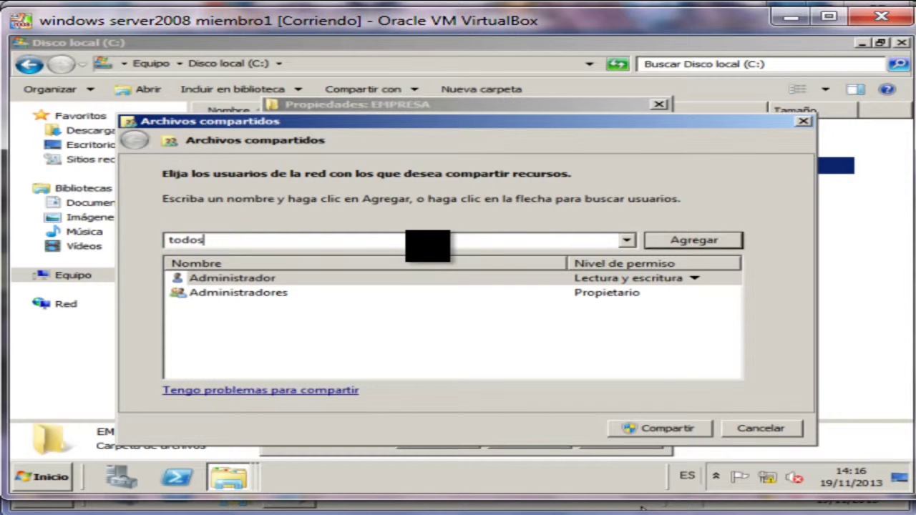
Add Todos with Lectura permission, share the folder, and close Propiedades.
click(684, 240)
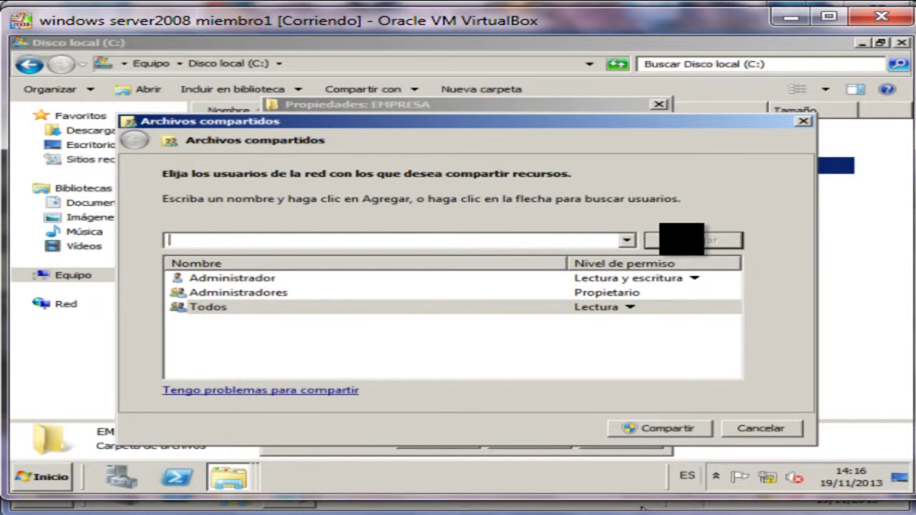
click(629, 307)
click(633, 307)
click(633, 307)
click(584, 368)
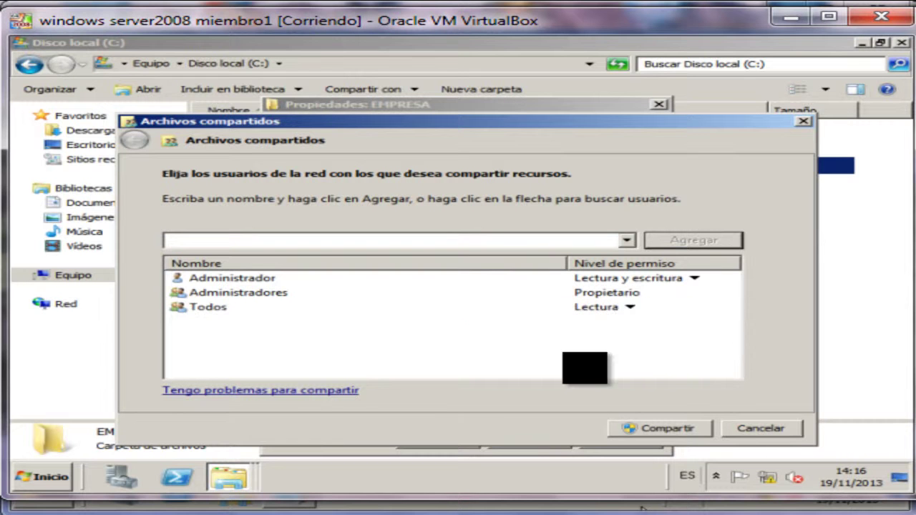
click(654, 429)
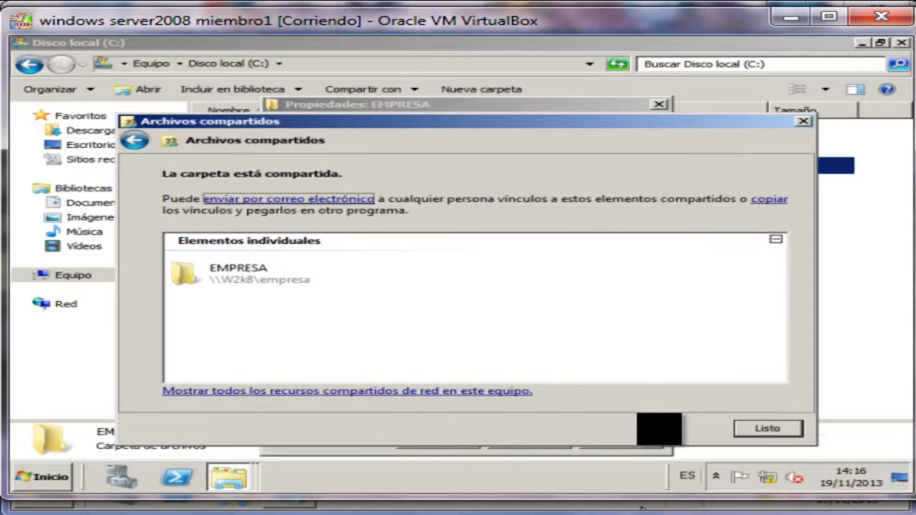
click(767, 428)
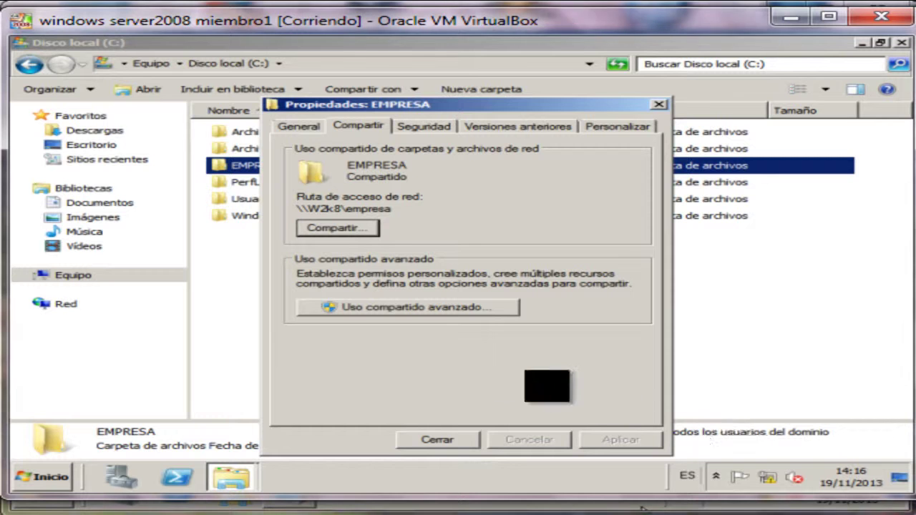
click(447, 439)
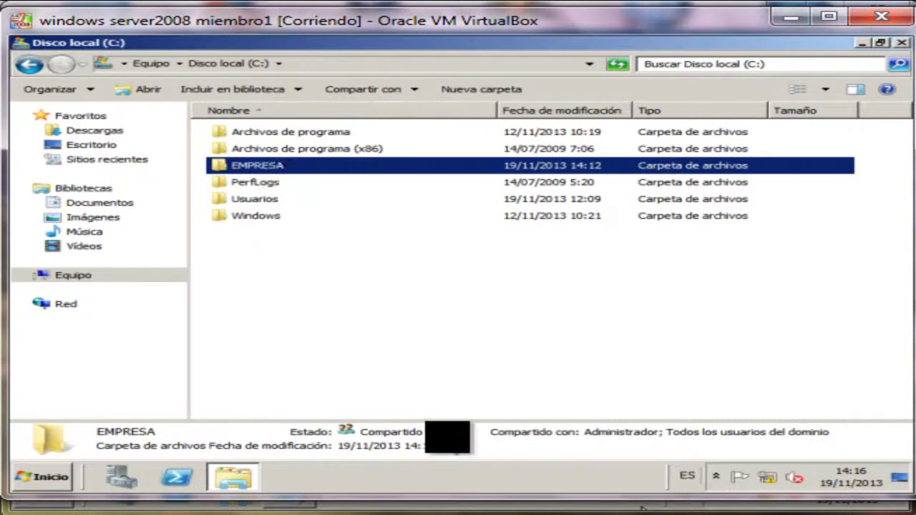
Go into EMPRESA\TRABAJADORES and open the first worker folder's security permissions editor to add a user.
double_click(259, 165)
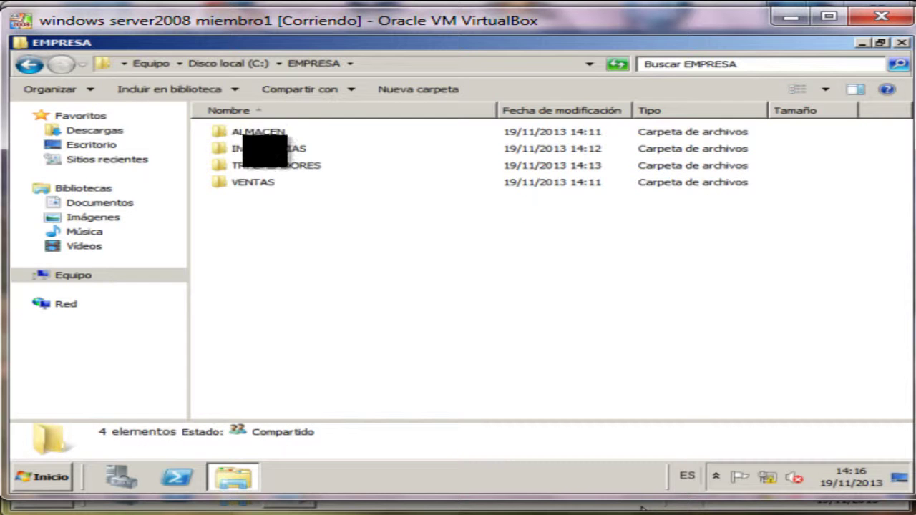
double_click(262, 165)
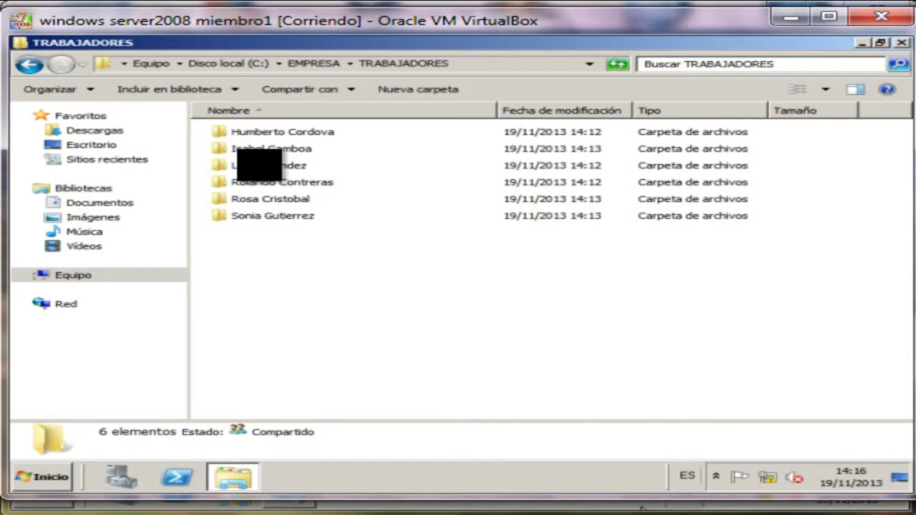
right_click(275, 133)
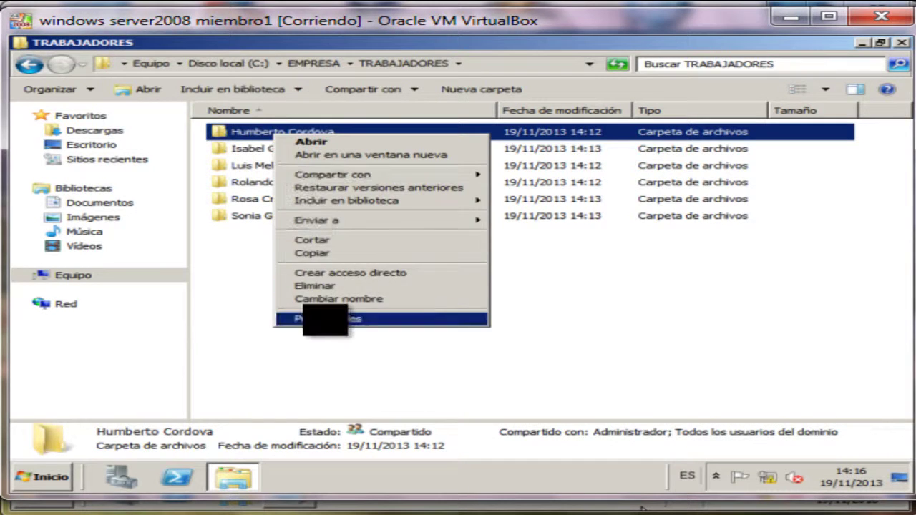
click(326, 319)
click(437, 125)
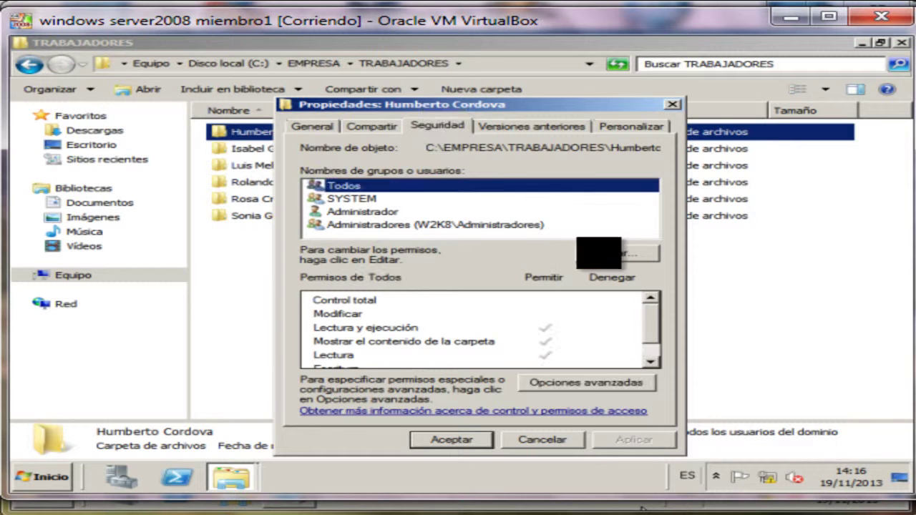
click(608, 253)
click(565, 296)
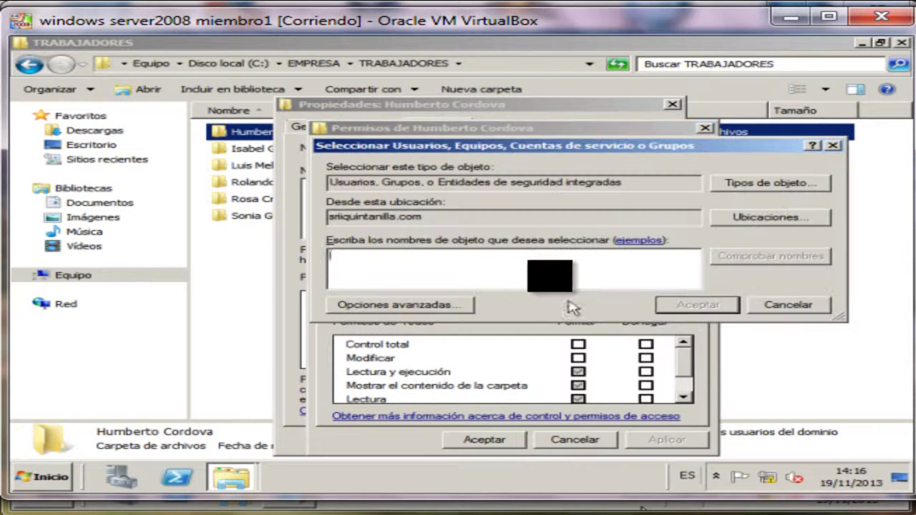
Add the matching domain user by partial name and grant them Control total.
text(hum)
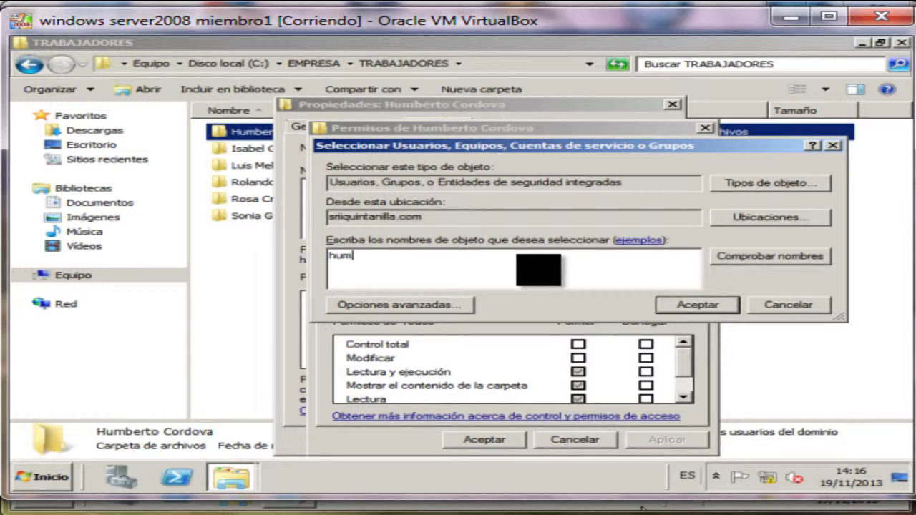
click(725, 256)
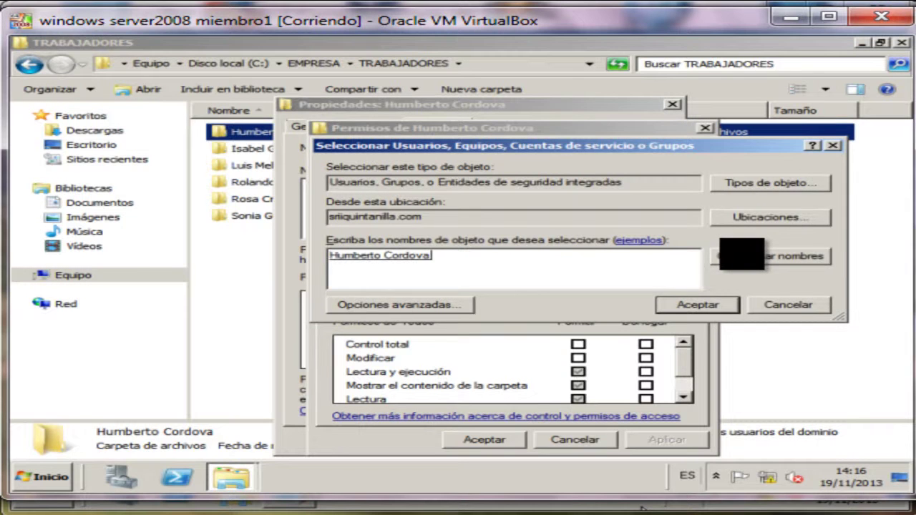
click(698, 304)
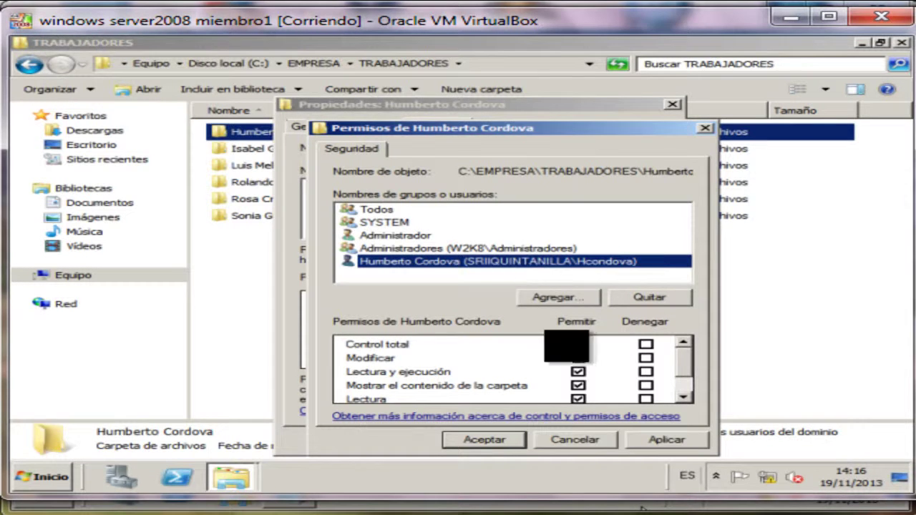
click(578, 358)
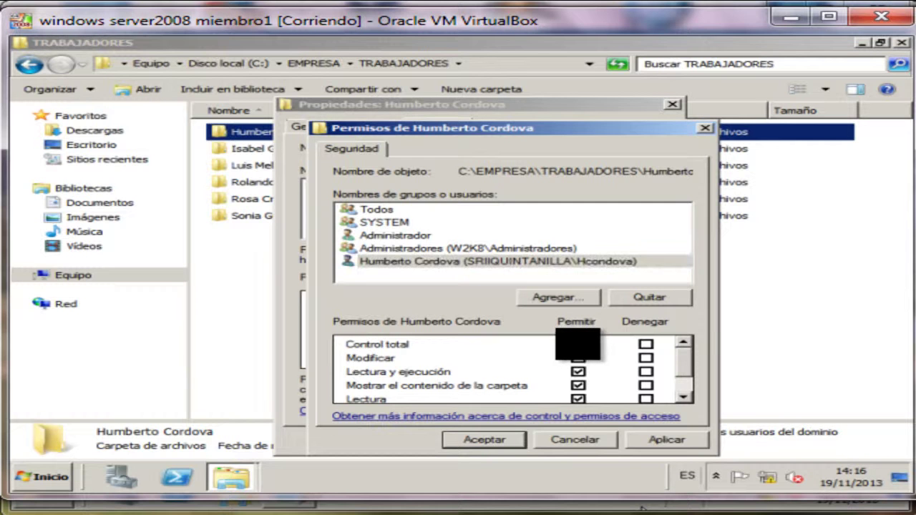
scroll(683, 376, down, 1)
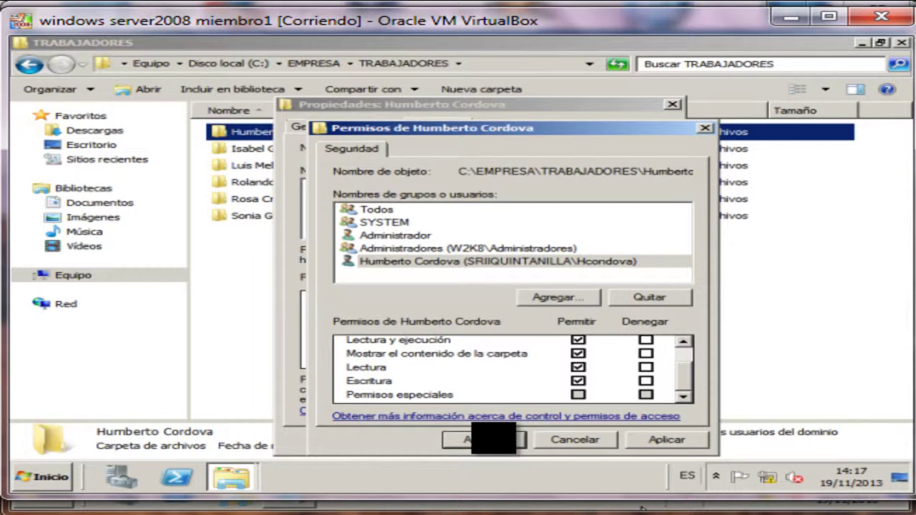
click(493, 439)
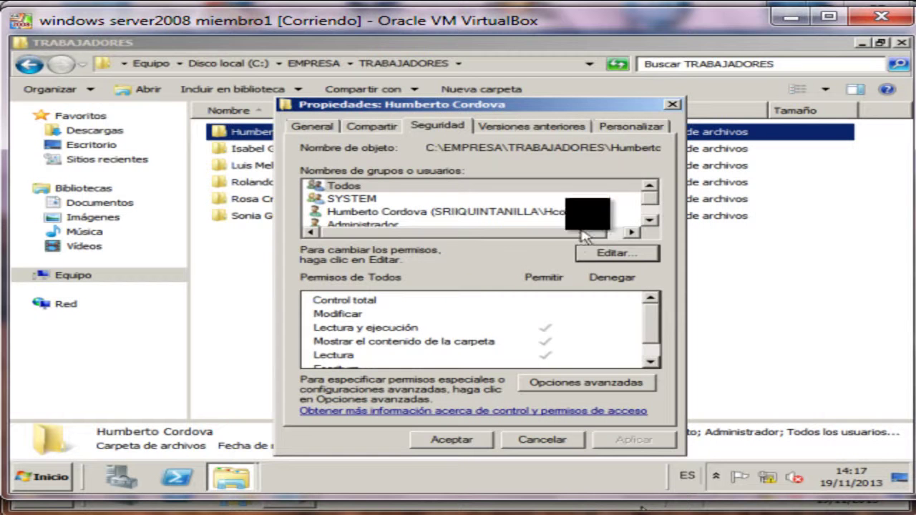
Review the added user's permissions on the folder and close its Propiedades.
scroll(644, 204, down, 1)
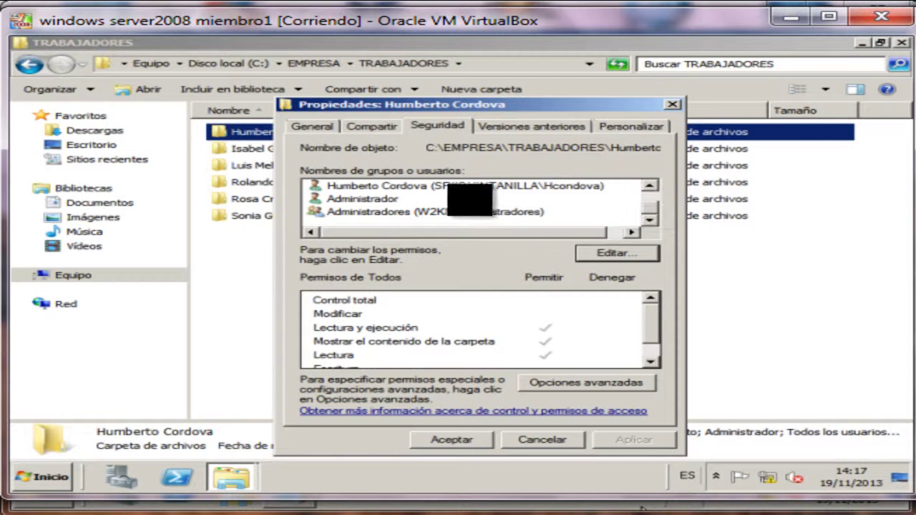
click(456, 185)
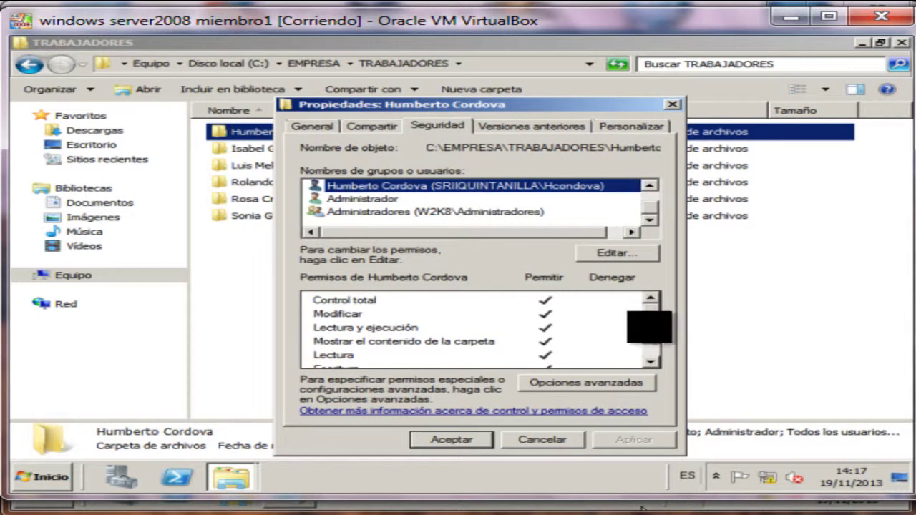
scroll(646, 353, down, 1)
scroll(644, 330, up, 2)
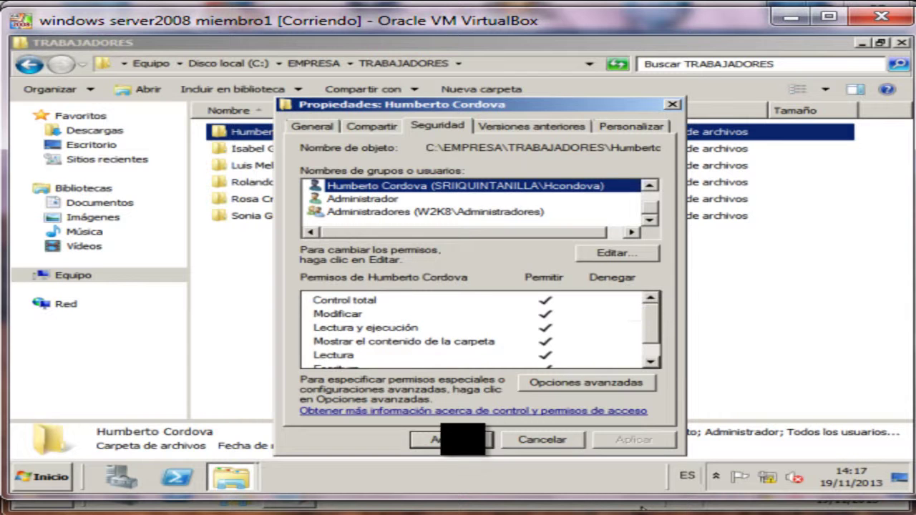
click(462, 440)
click(317, 252)
Add the second worker's domain user to that folder's security list with Control total.
right_click(285, 150)
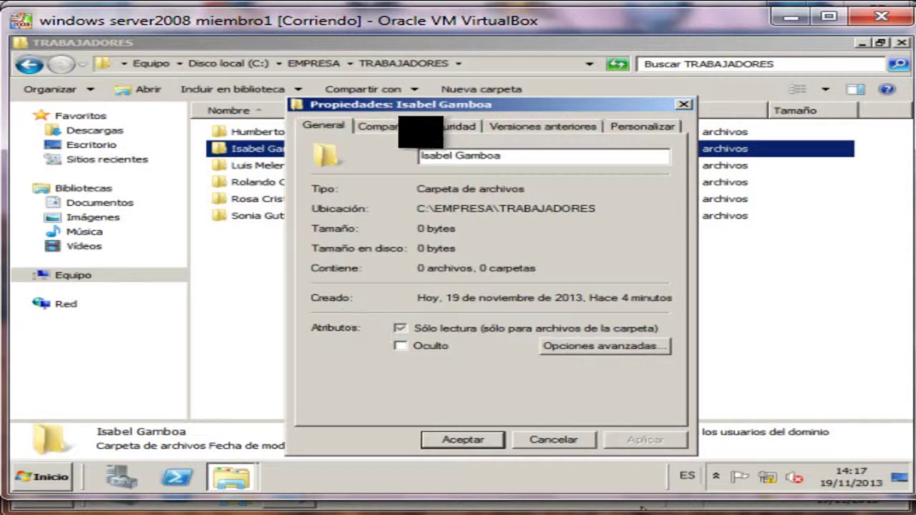
click(443, 126)
click(621, 250)
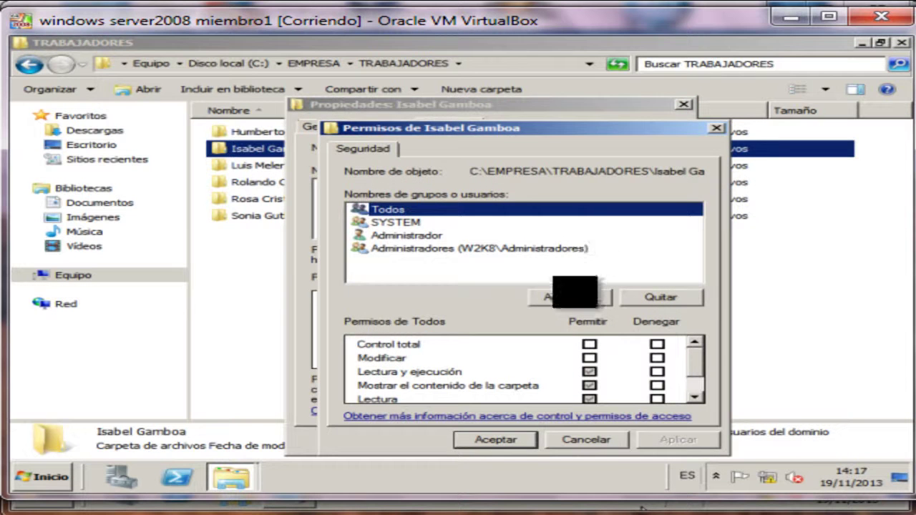
click(569, 297)
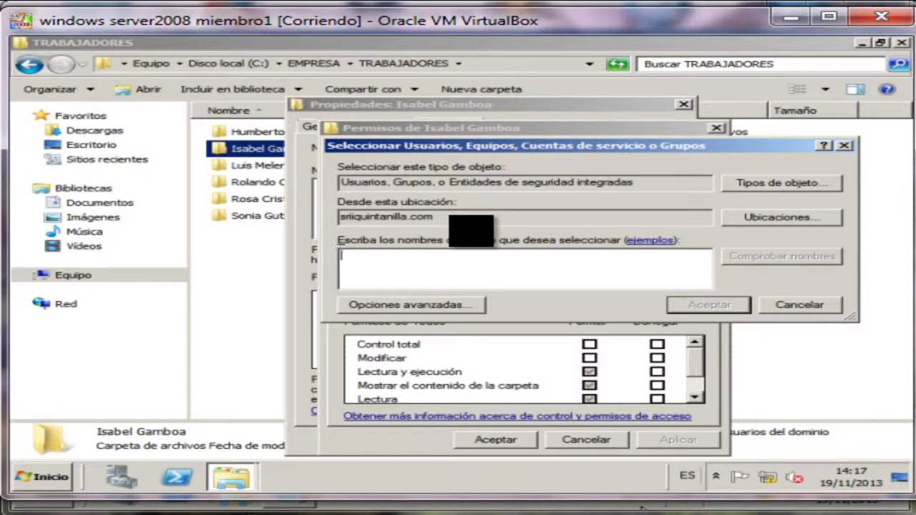
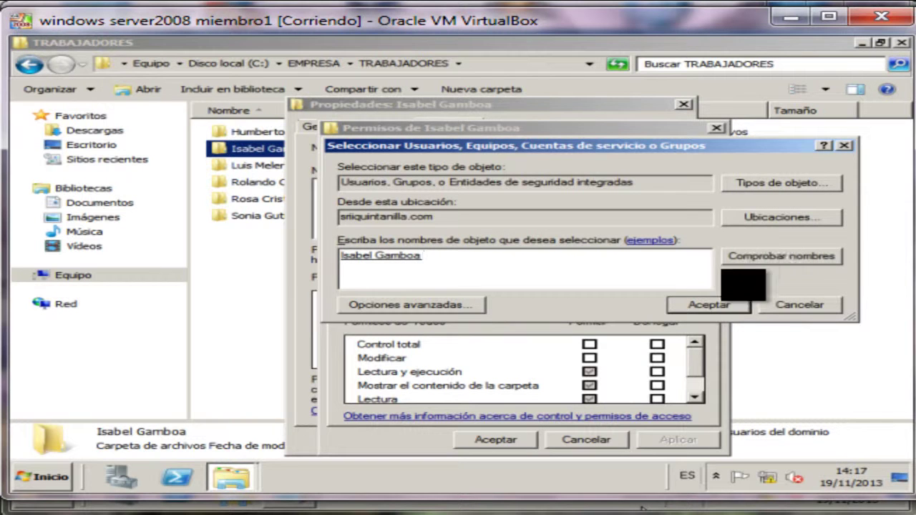
click(715, 305)
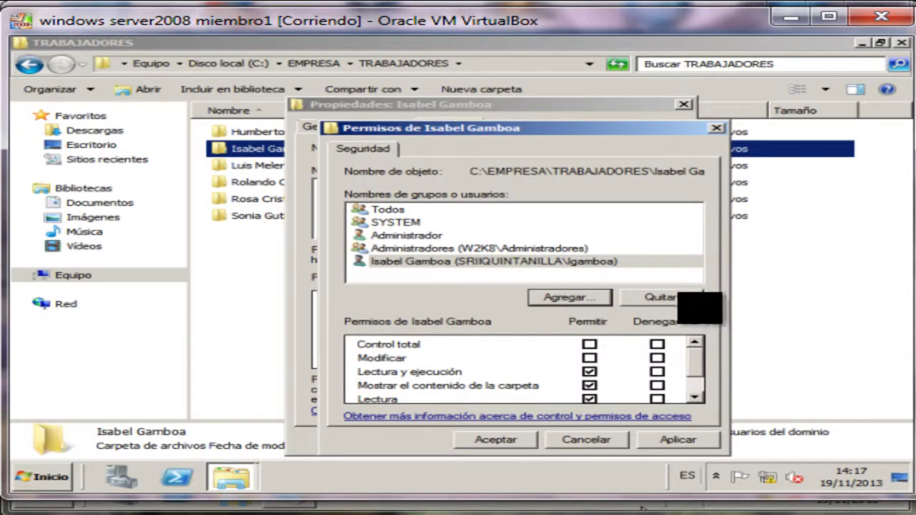
click(555, 262)
click(589, 344)
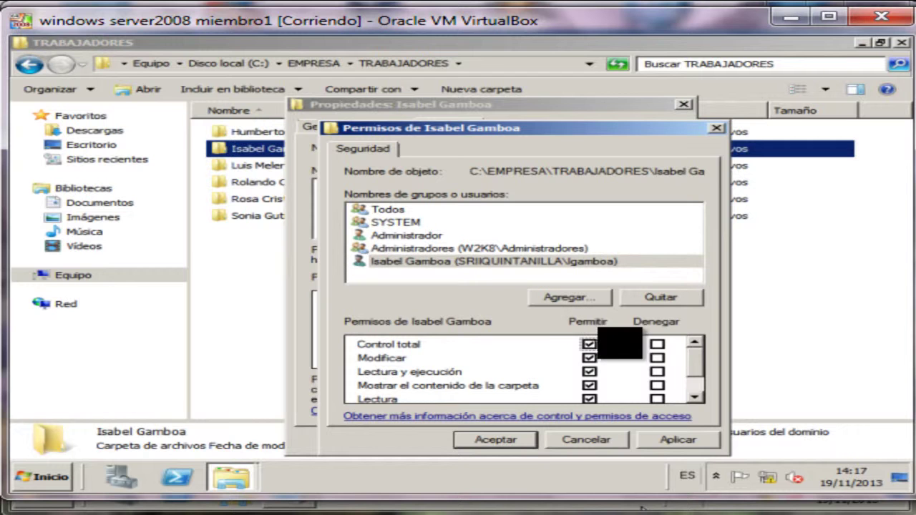
scroll(697, 360, down, 1)
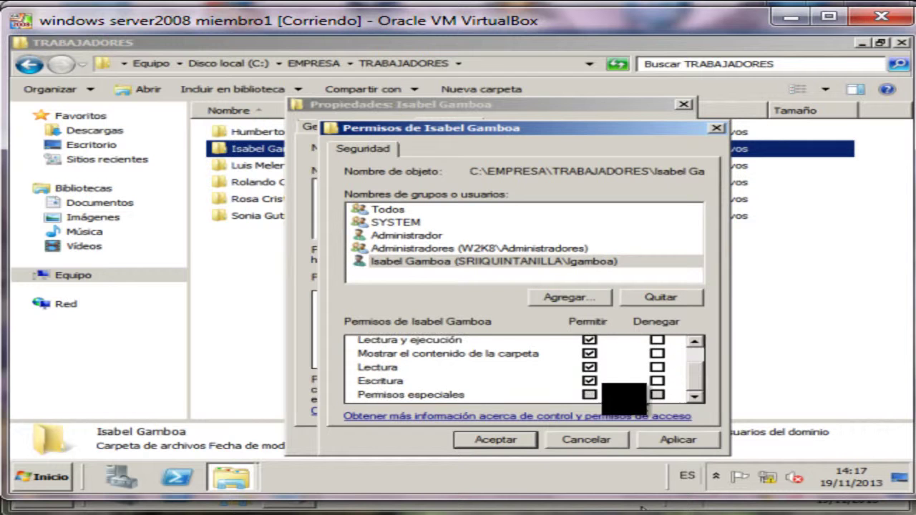
click(494, 440)
click(472, 439)
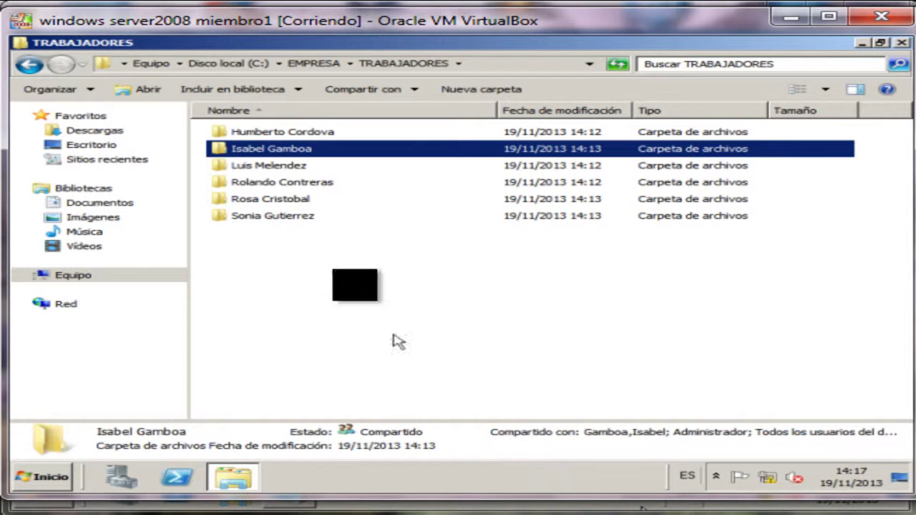
Open the third worker folder's security permissions and start adding a user.
click(278, 165)
right_click(277, 165)
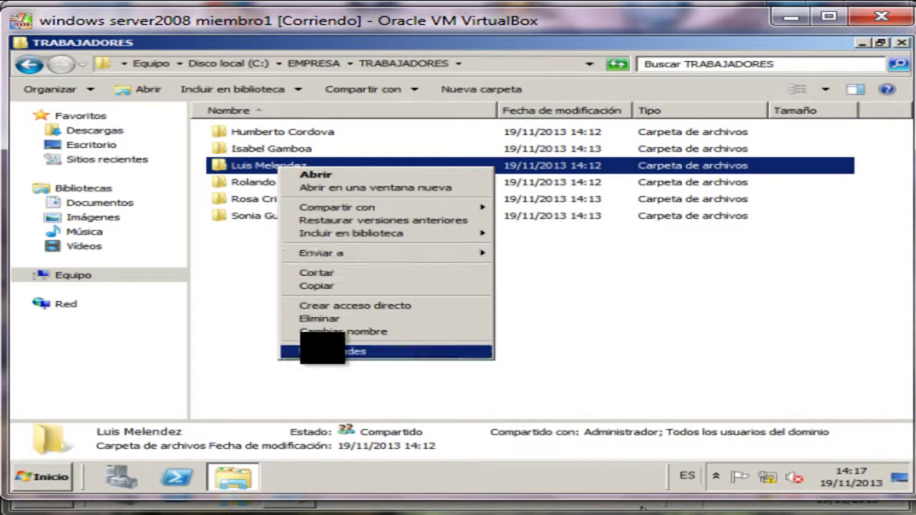
click(328, 348)
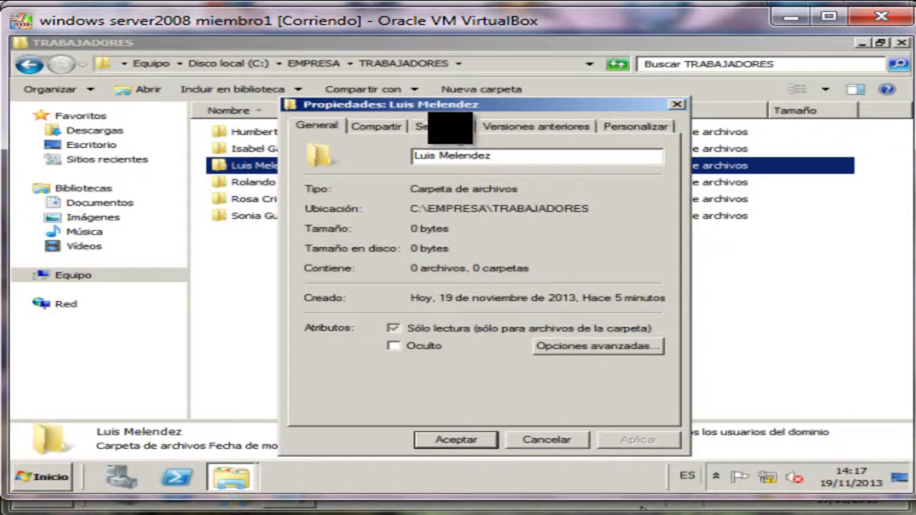
click(449, 127)
click(614, 249)
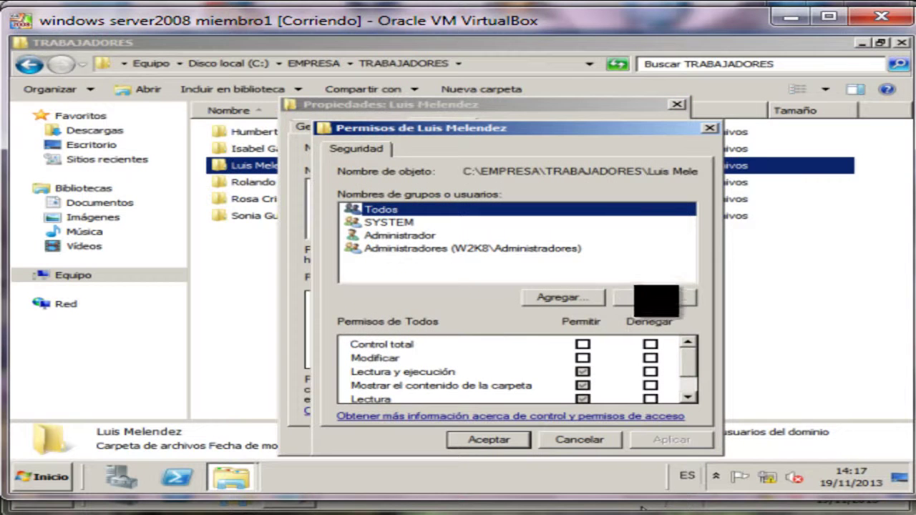
click(561, 297)
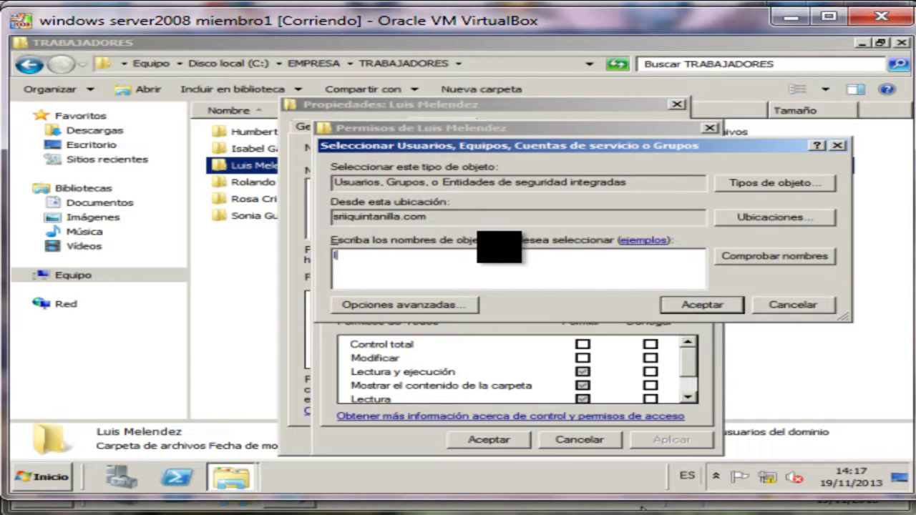
Add the resolved domain user with Control total and save the folder properties.
click(743, 262)
click(698, 306)
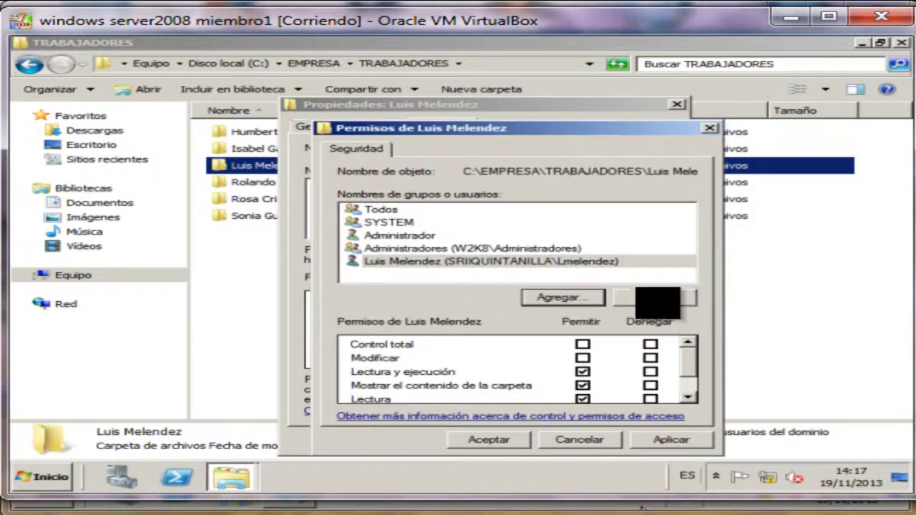
click(505, 263)
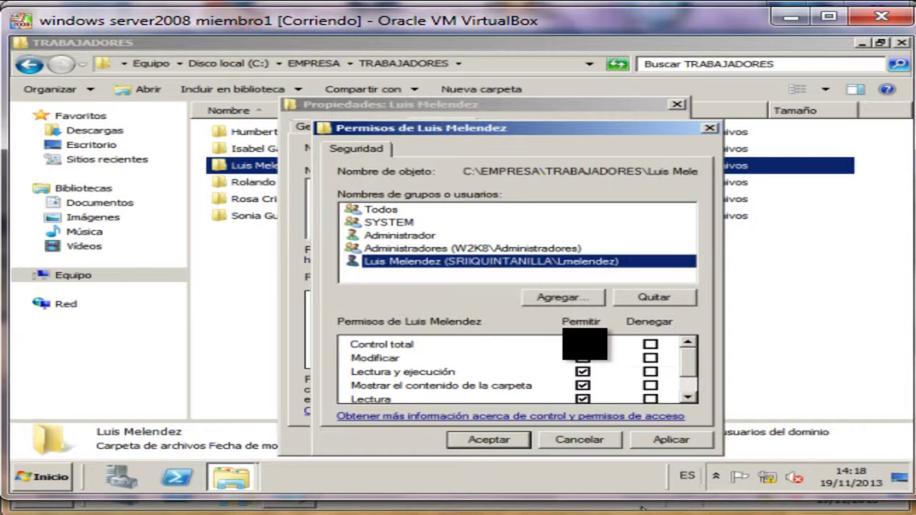
click(583, 344)
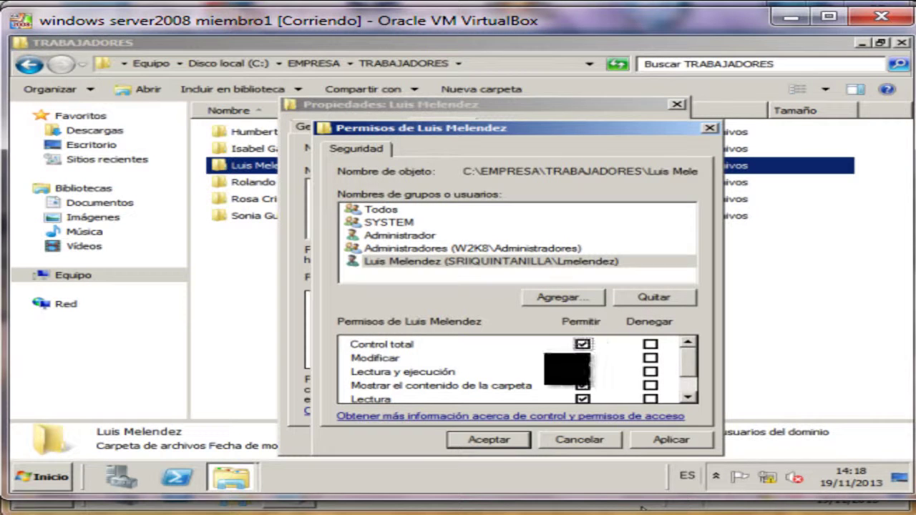
scroll(561, 370, down, 1)
click(504, 439)
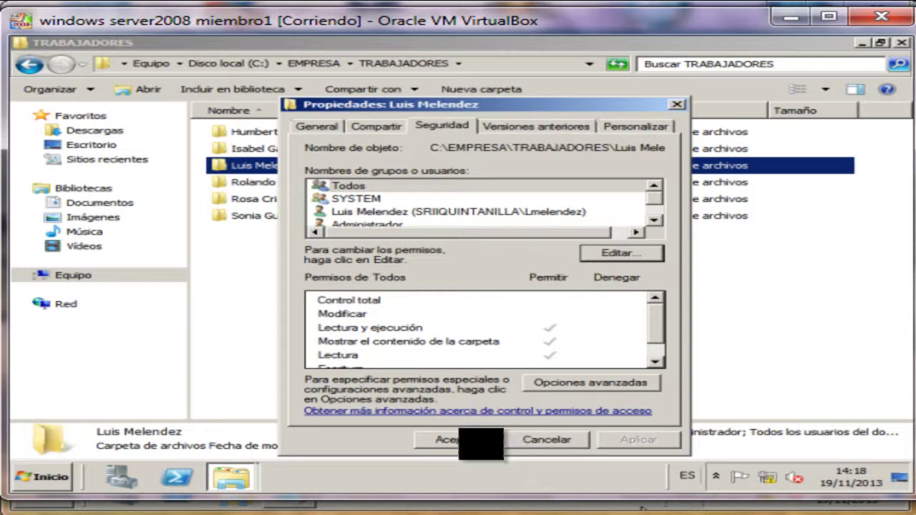
click(465, 440)
Open the fourth worker folder's security permissions and try a partial name that isn't found.
right_click(275, 184)
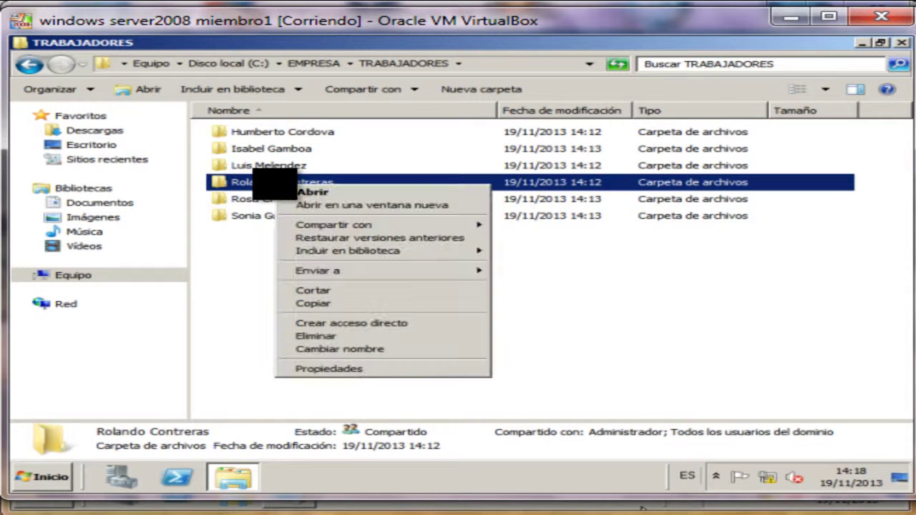
click(328, 368)
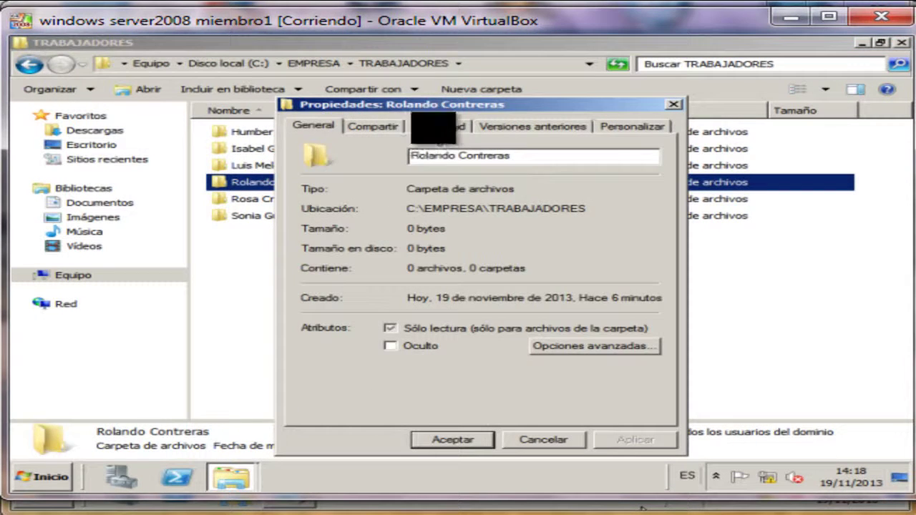
click(438, 126)
click(607, 252)
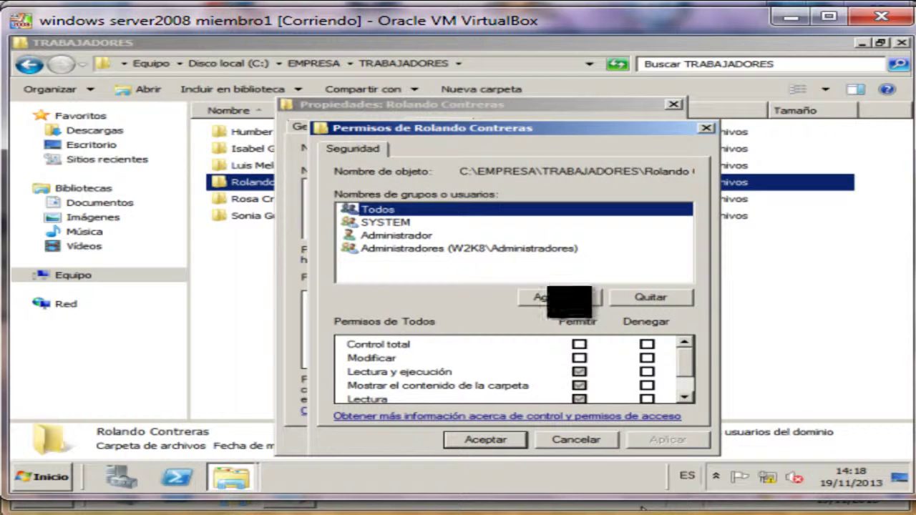
click(552, 299)
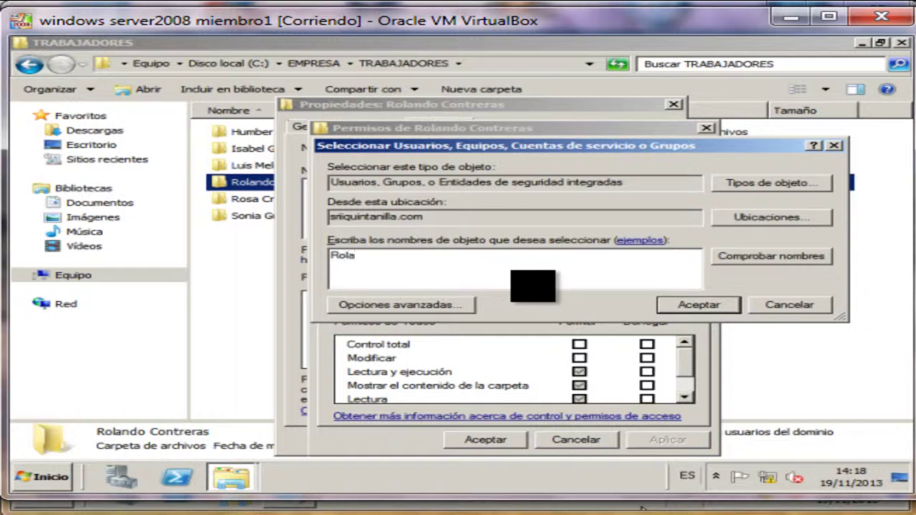
click(726, 258)
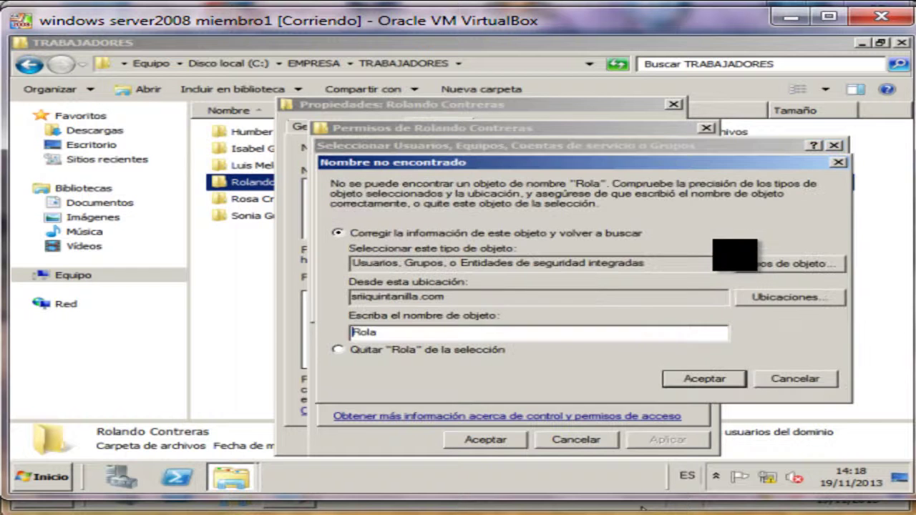
click(794, 379)
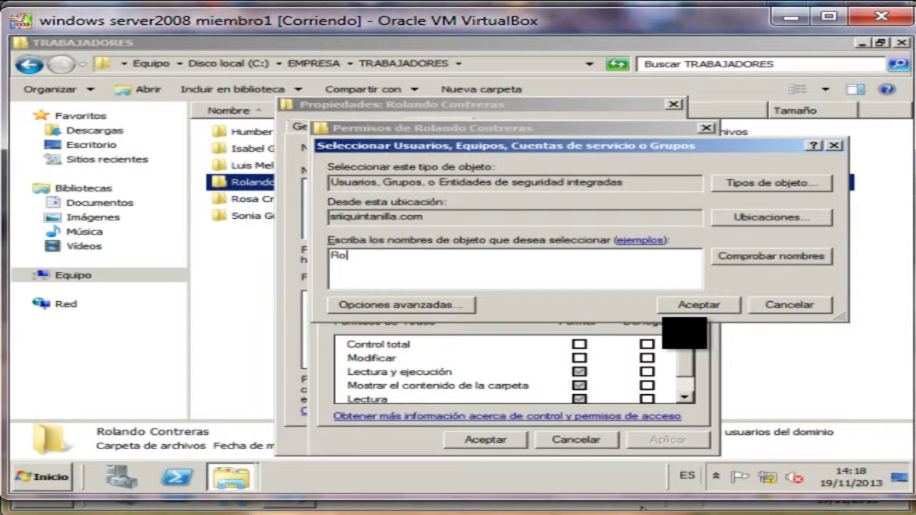
Pick the matching domain user from a shorter-name search and grant Control total.
click(759, 256)
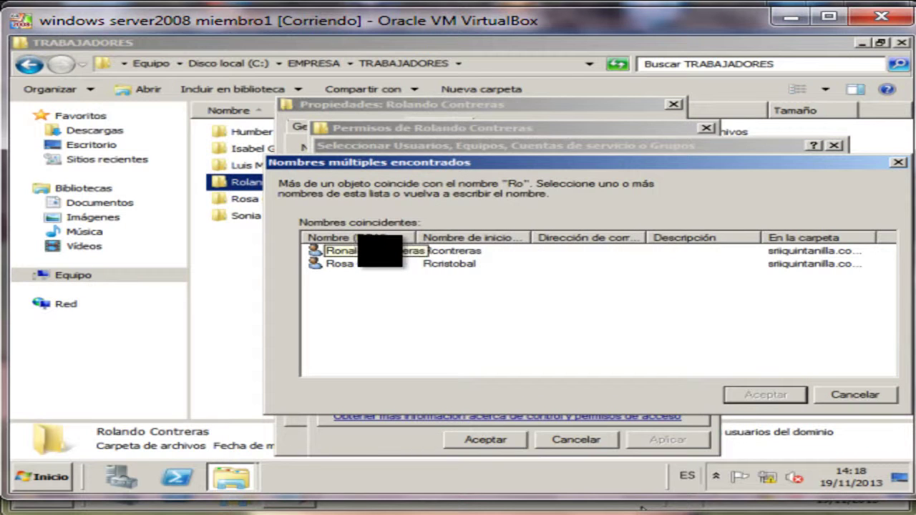
click(379, 250)
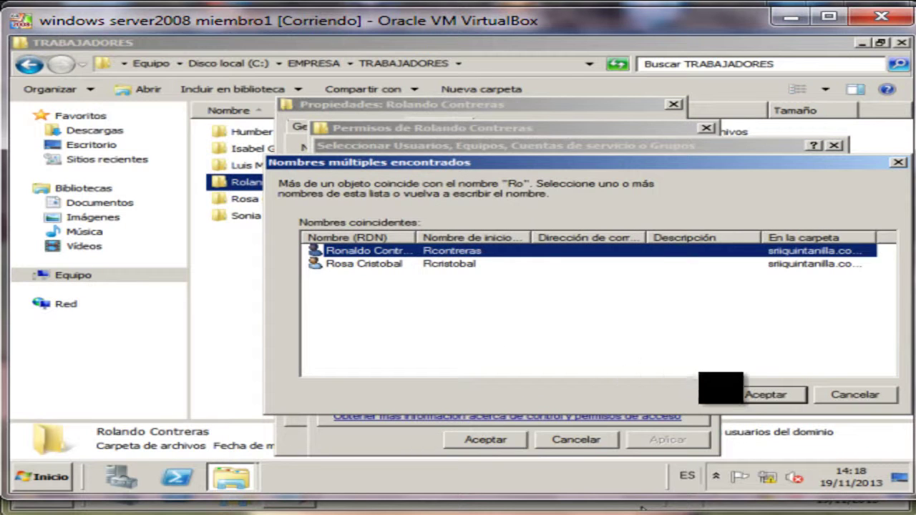
click(737, 393)
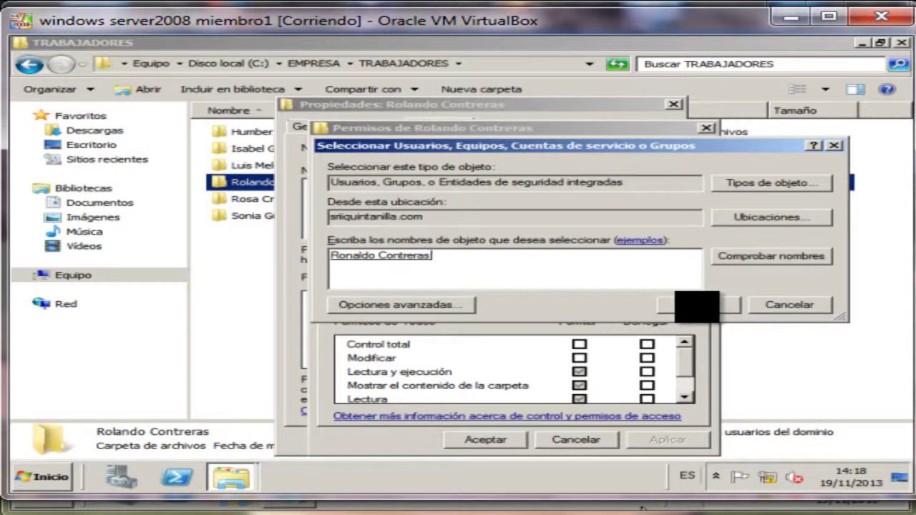
click(696, 305)
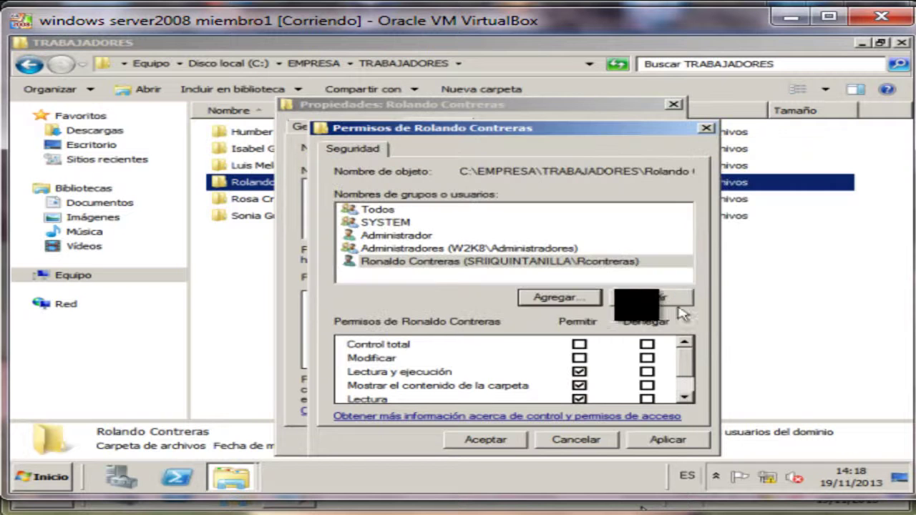
click(520, 262)
click(579, 358)
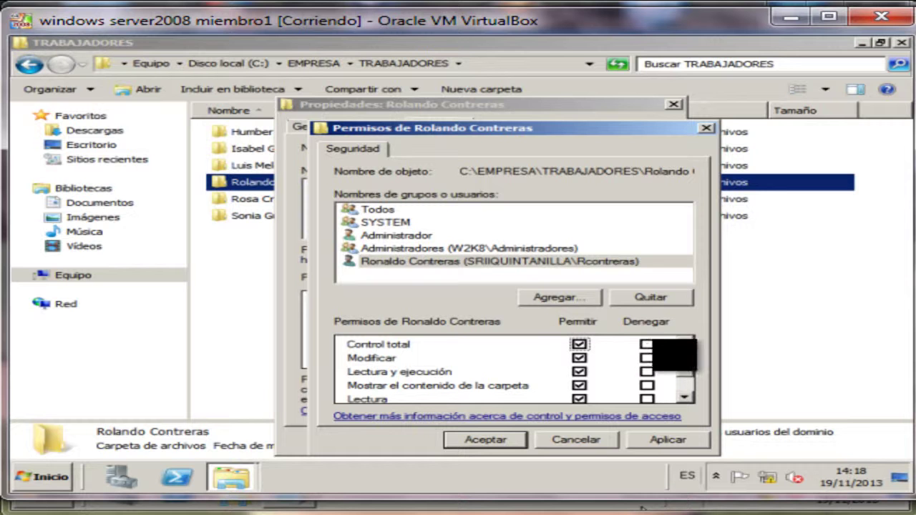
drag(680, 368, 686, 402)
click(485, 440)
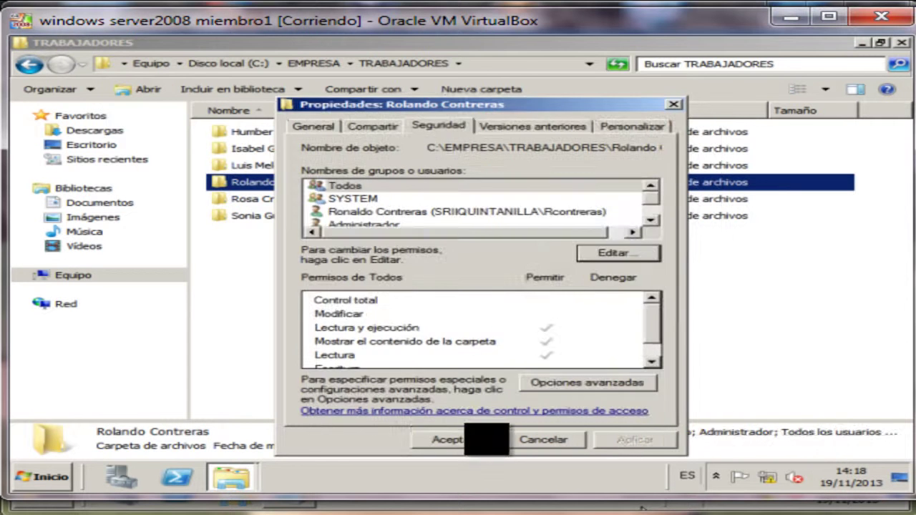
click(478, 439)
Add the resolved domain user to the fifth worker folder with Control total and save.
right_click(300, 201)
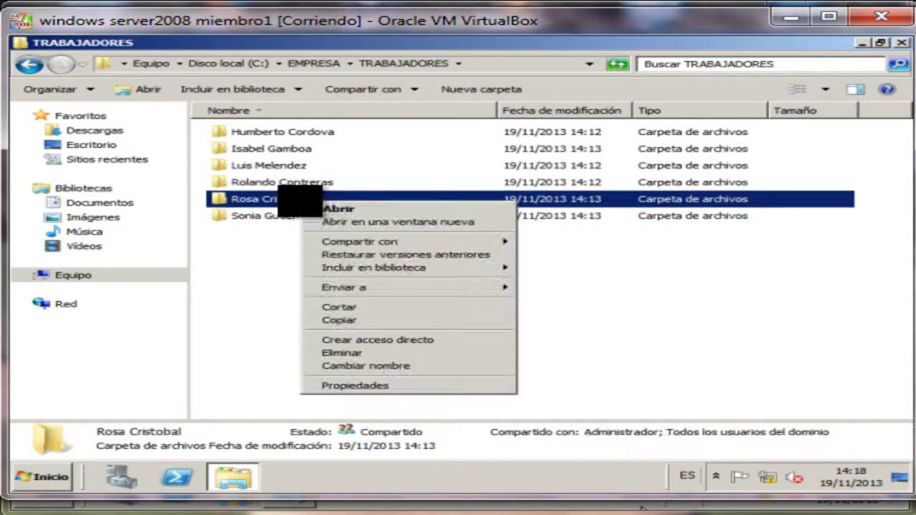
click(354, 385)
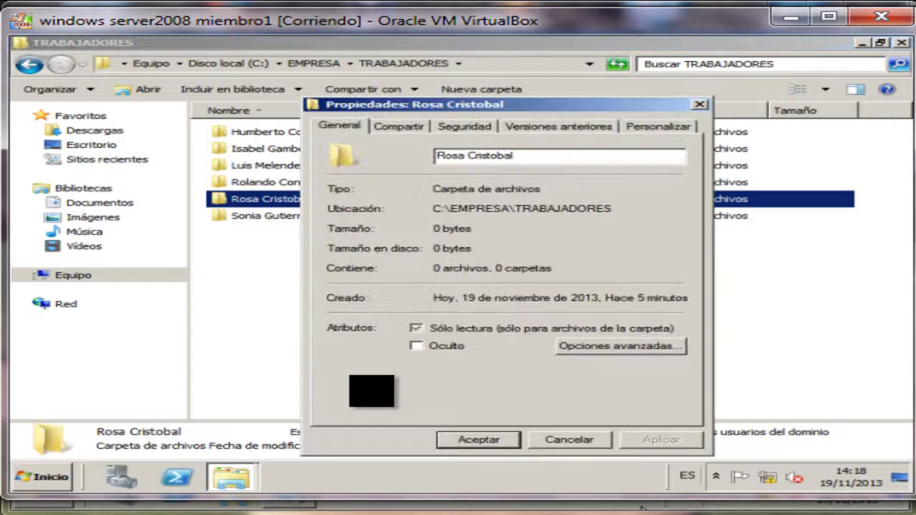
click(464, 126)
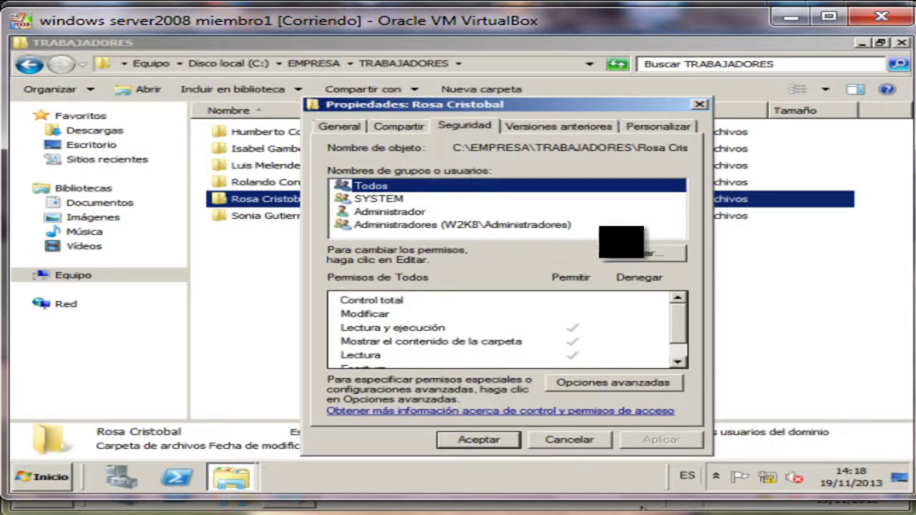
click(634, 251)
click(585, 297)
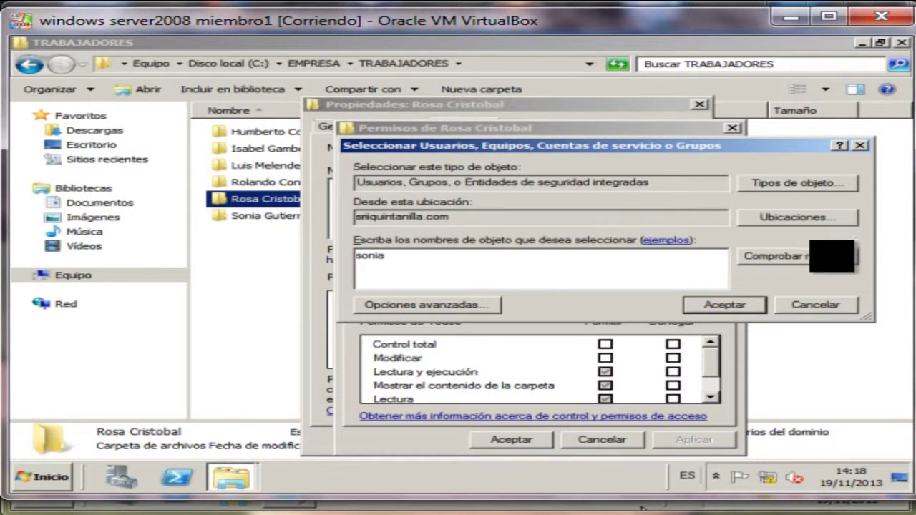
click(796, 255)
click(723, 305)
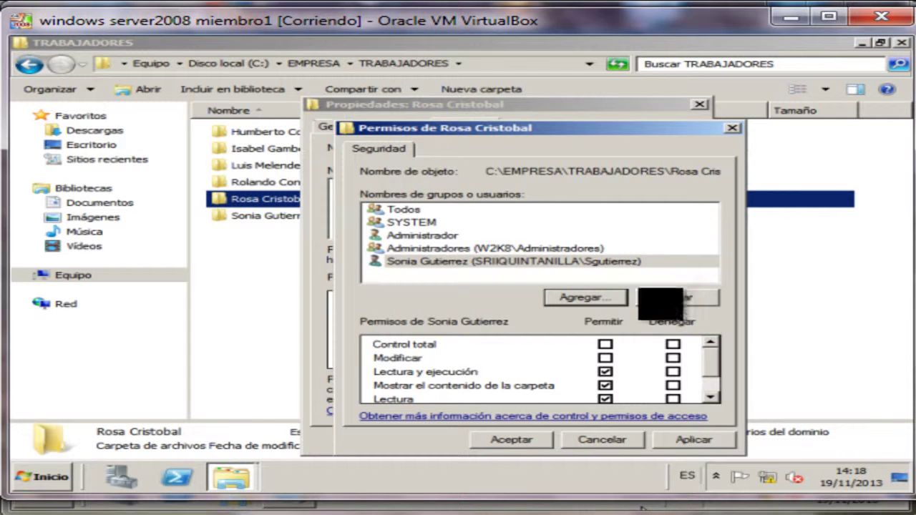
click(493, 261)
click(605, 344)
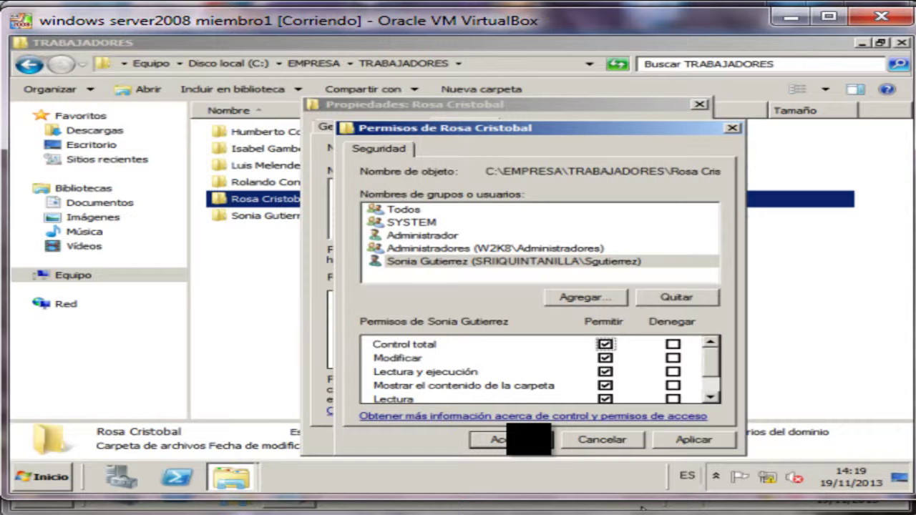
key(Return)
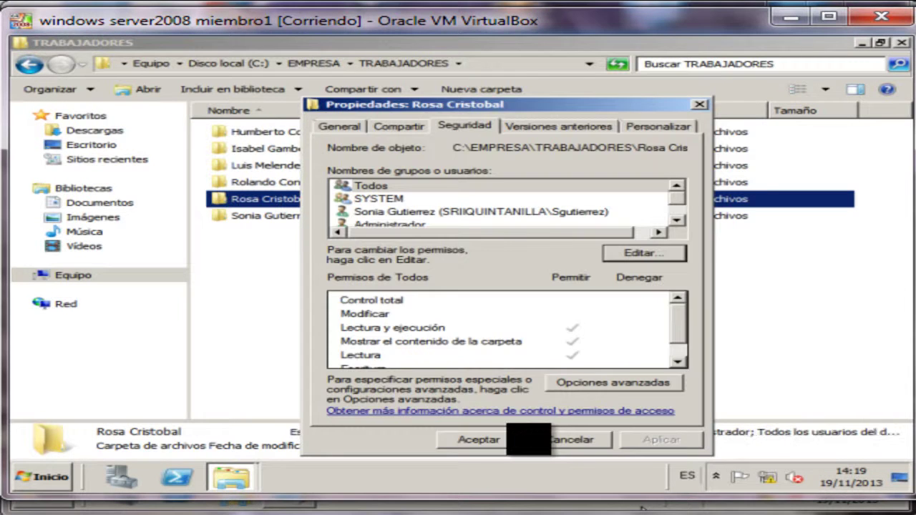
click(479, 439)
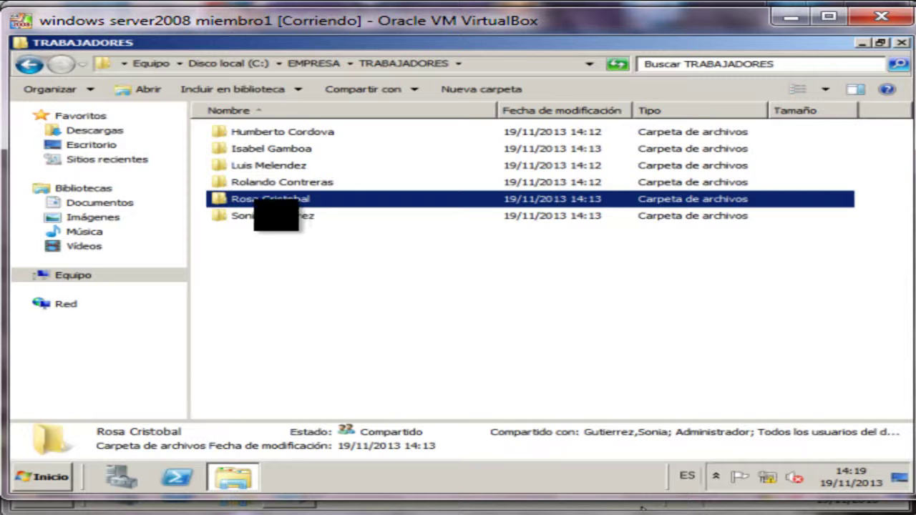
click(276, 214)
Check the user permissions on the fifth worker folder's Seguridad tab.
right_click(276, 215)
click(357, 398)
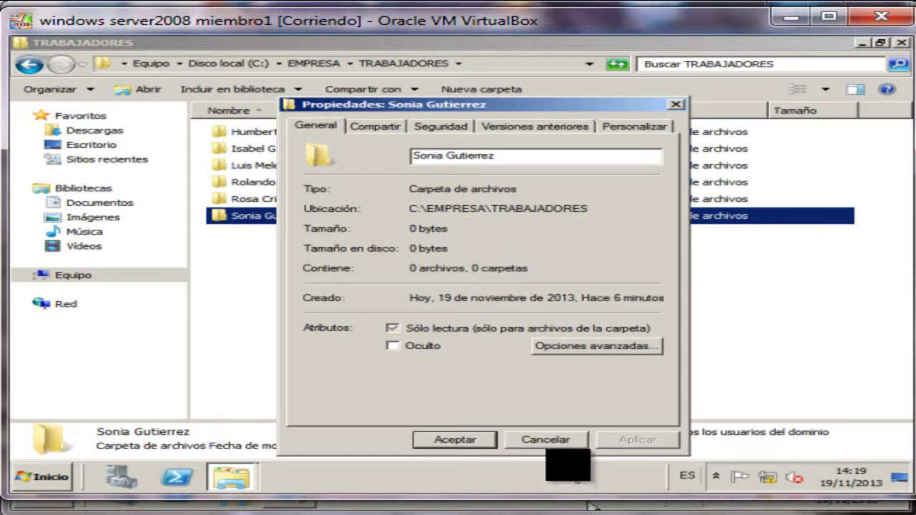
click(545, 440)
click(289, 200)
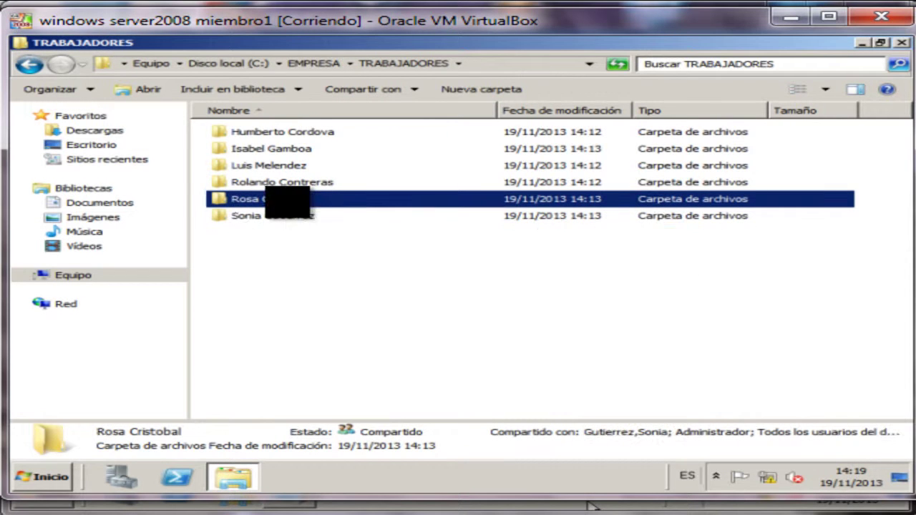
right_click(289, 200)
click(343, 386)
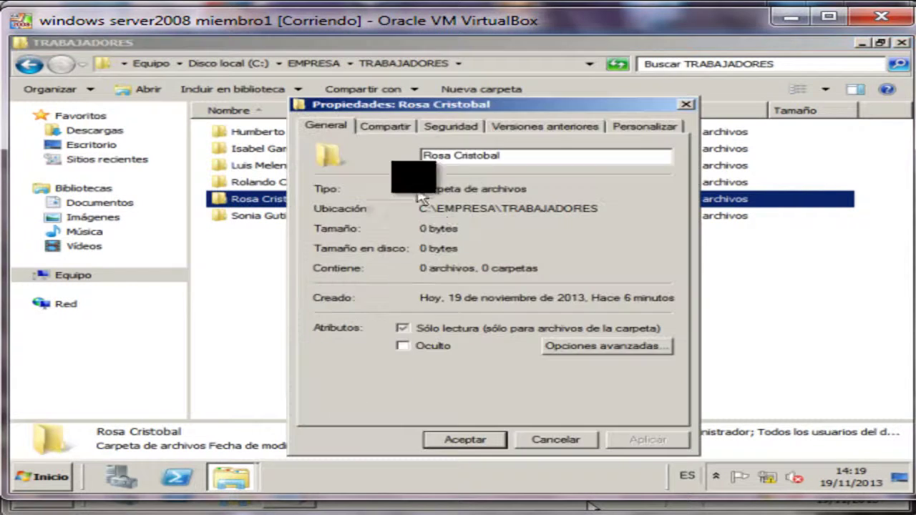
click(450, 126)
scroll(417, 201, down, 1)
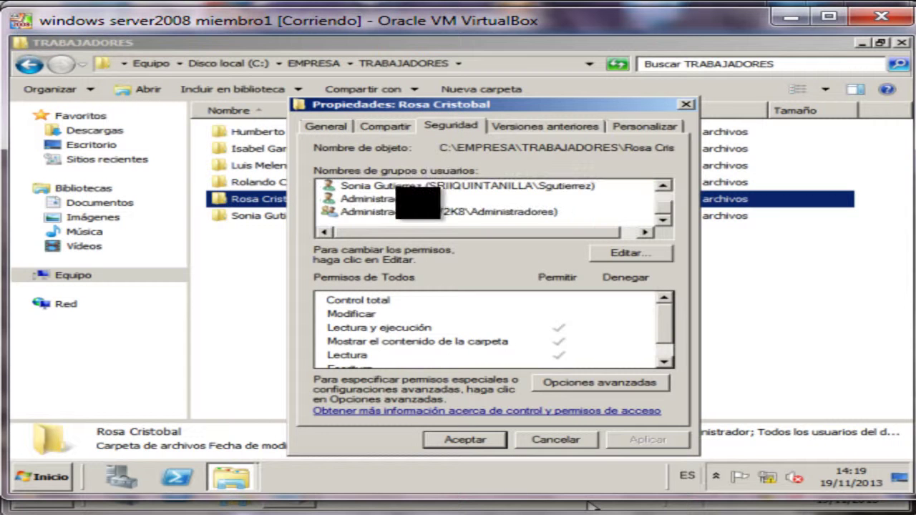
click(412, 186)
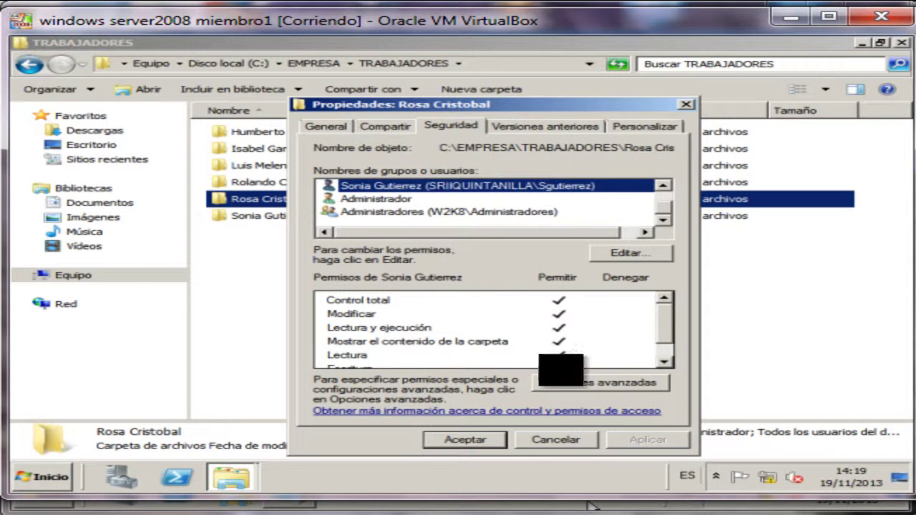
Remove the wrongly added user from the folder's permissions.
click(627, 253)
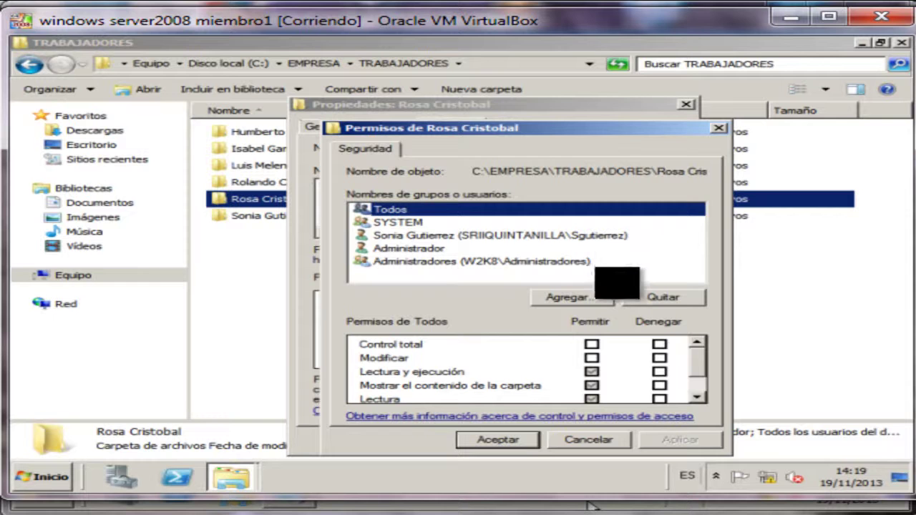
click(422, 234)
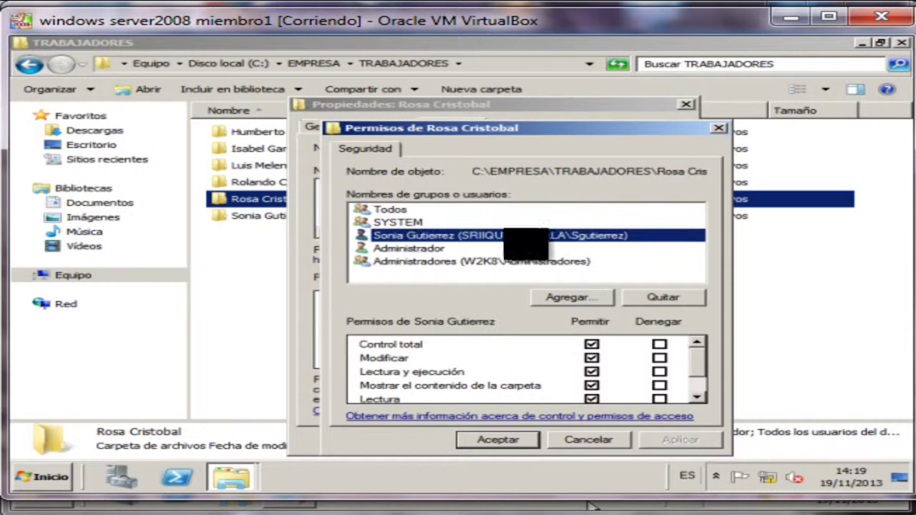
click(639, 297)
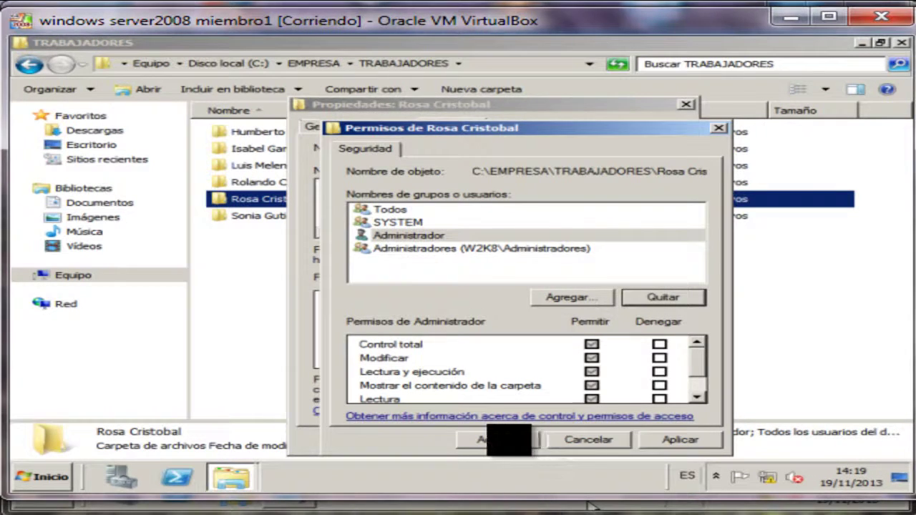
click(498, 440)
Add the correct domain user to the folder's permissions and close Propiedades.
click(621, 253)
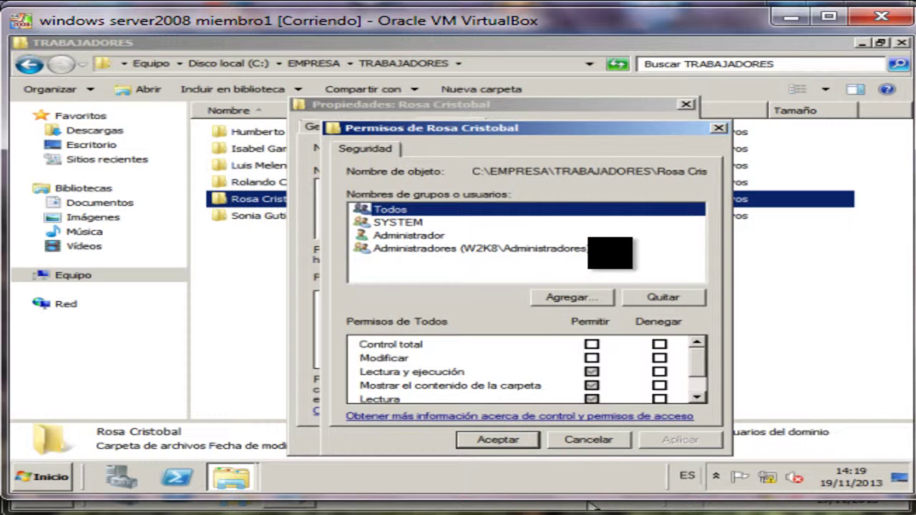
click(566, 297)
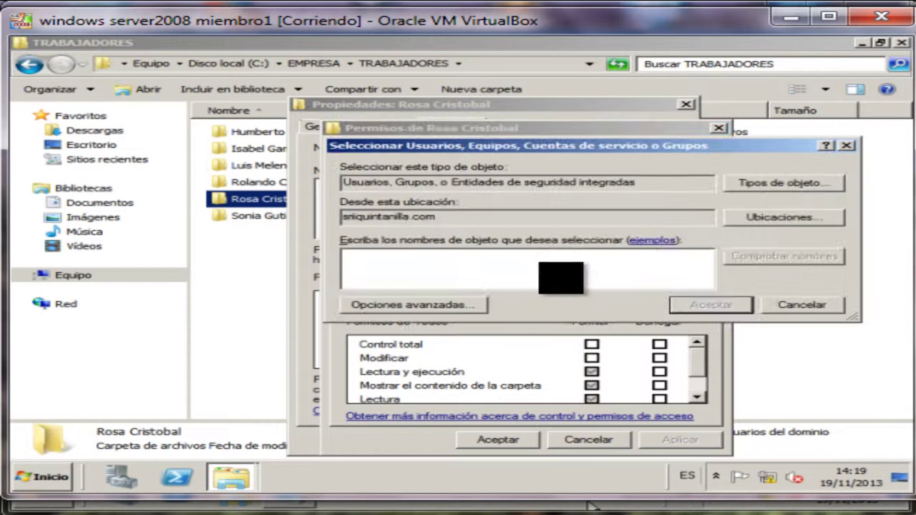
click(745, 258)
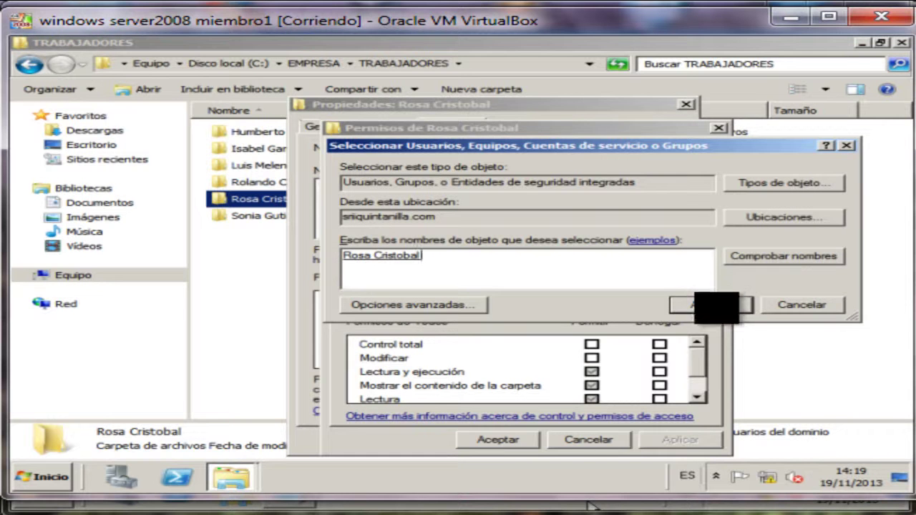
click(712, 306)
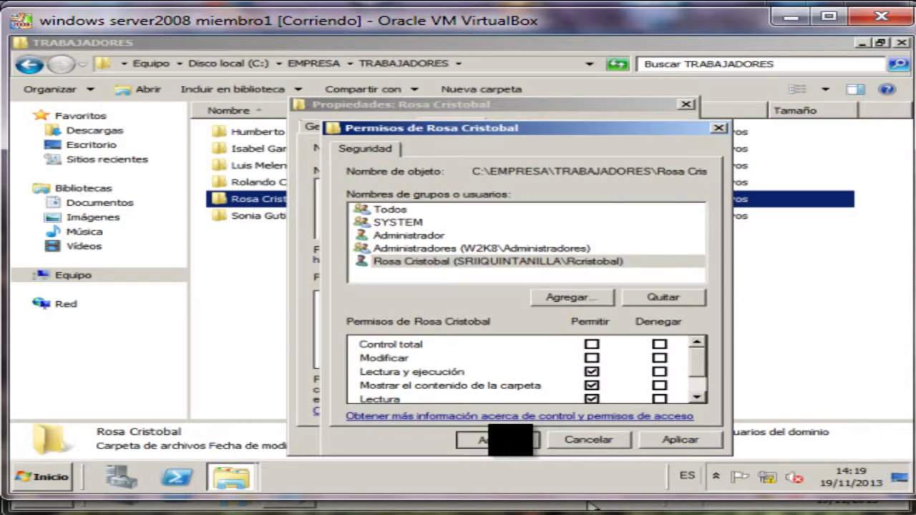
click(501, 439)
click(451, 439)
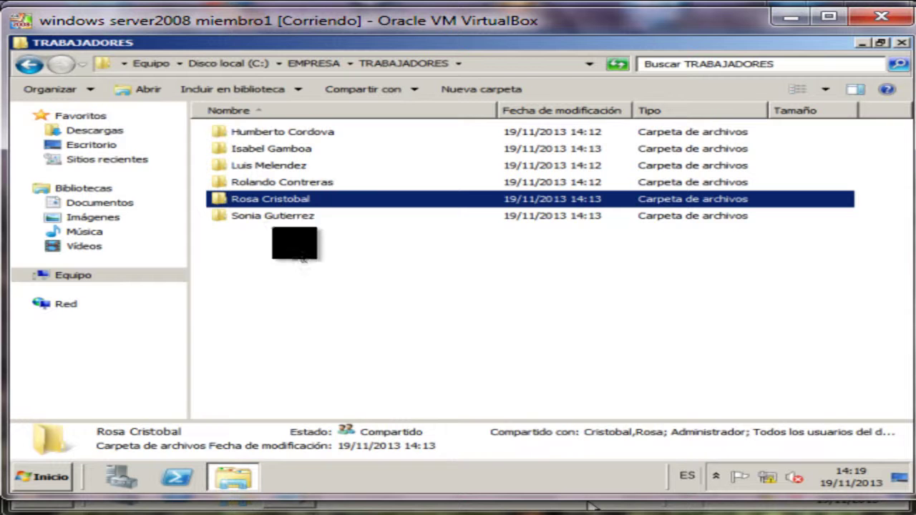
Open the last worker folder's security permissions and start adding a user.
right_click(289, 216)
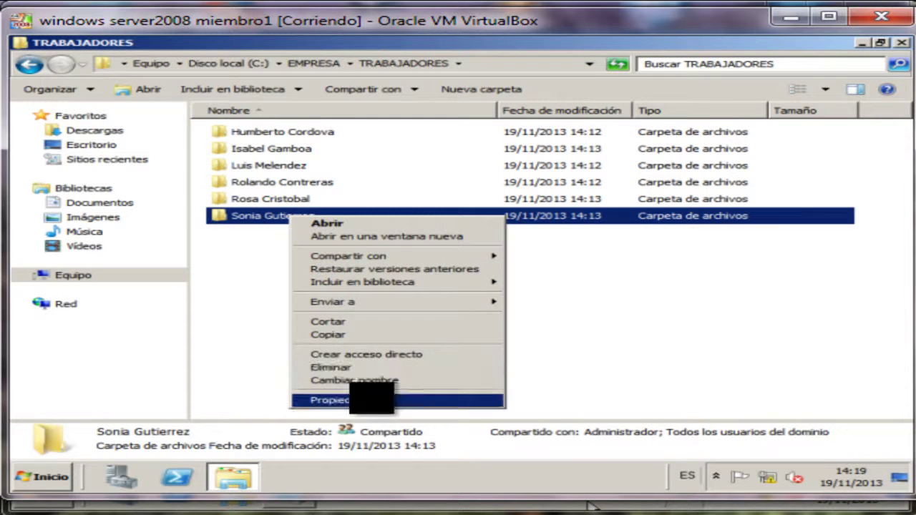
click(361, 400)
click(453, 126)
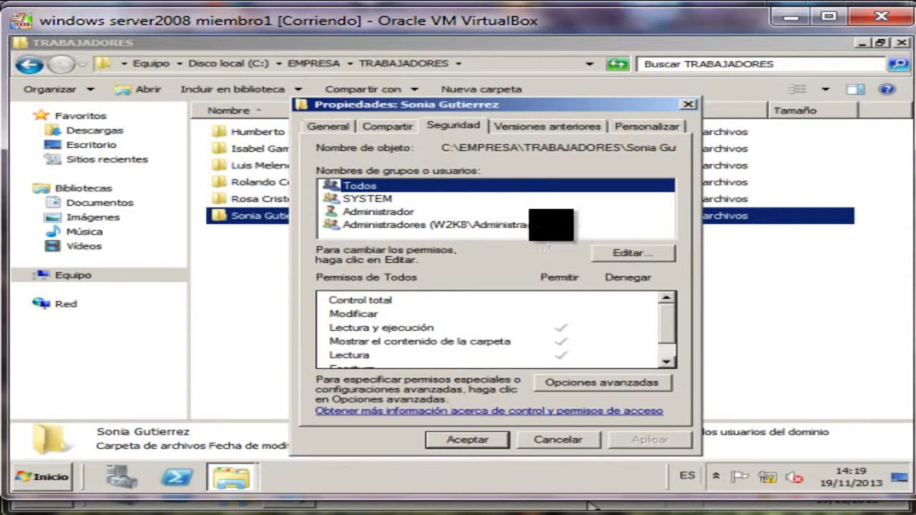
click(622, 252)
click(564, 297)
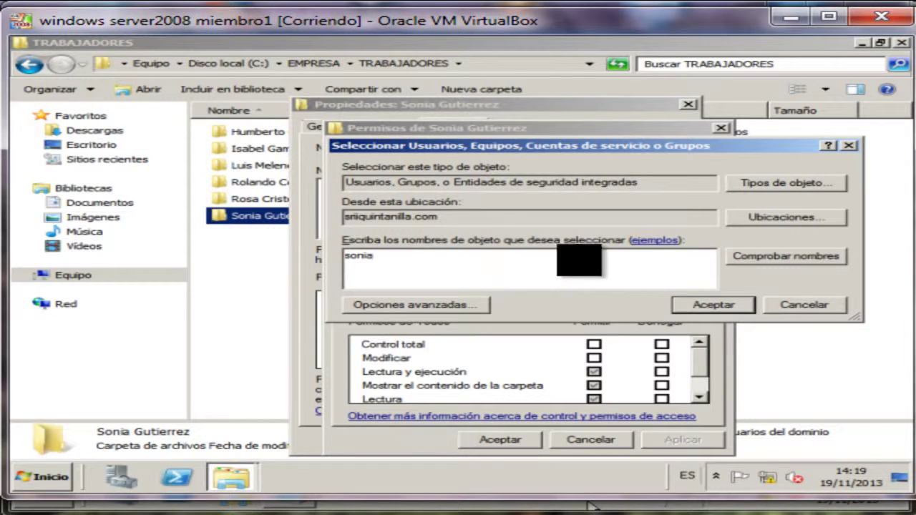
Add the resolved domain user with Escritura allowed, save, and return to EMPRESA.
click(764, 255)
click(720, 305)
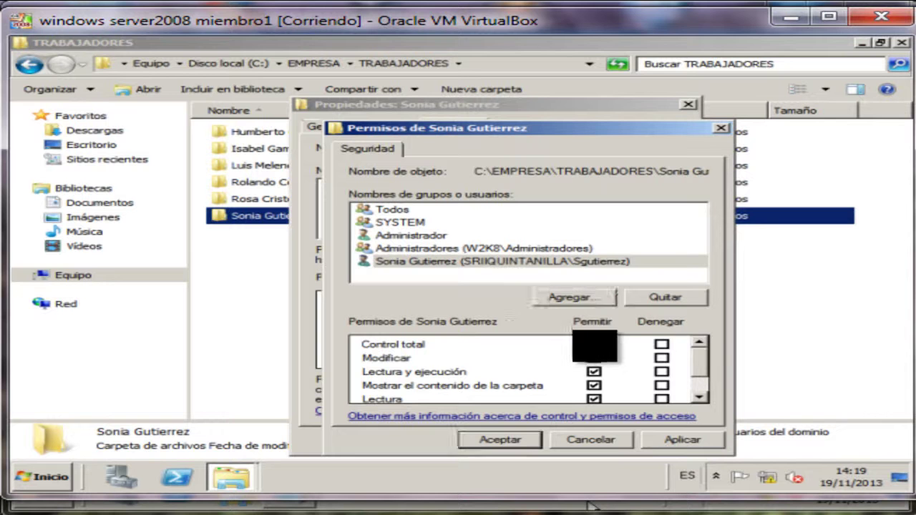
click(594, 345)
drag(698, 356, 698, 401)
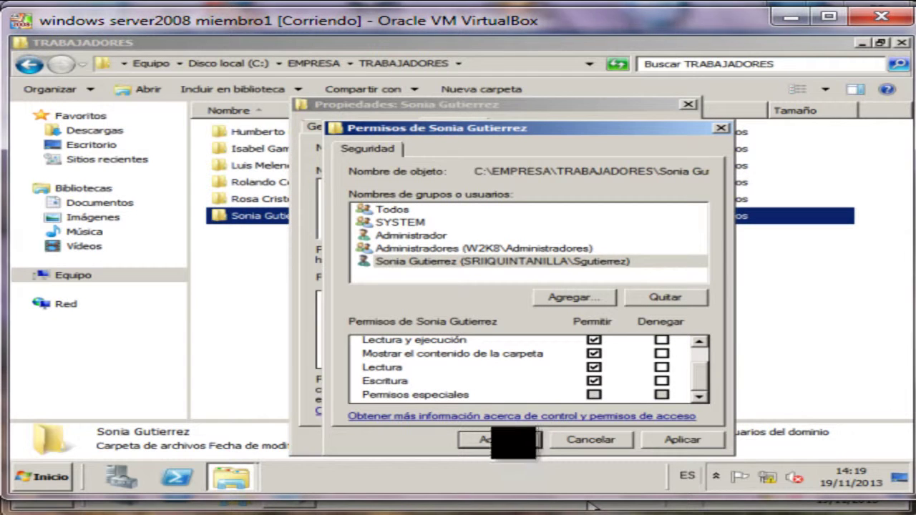
click(435, 262)
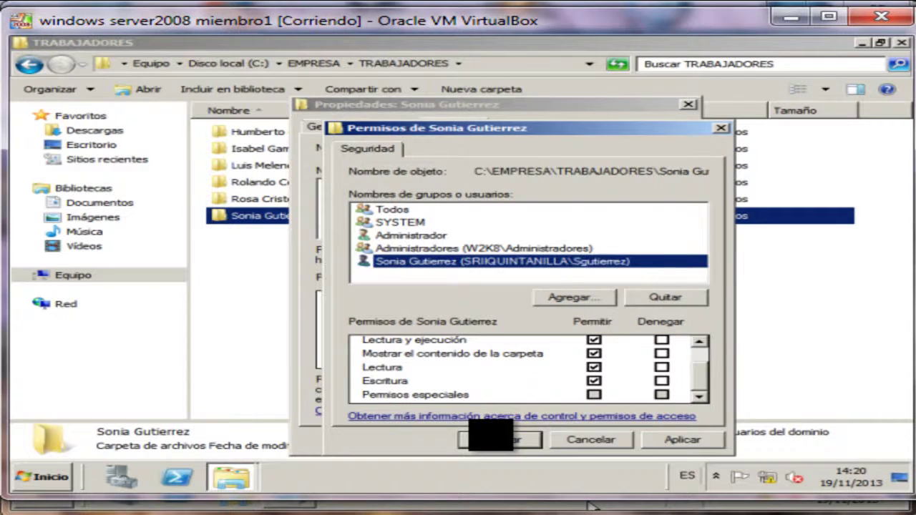
click(493, 439)
click(472, 439)
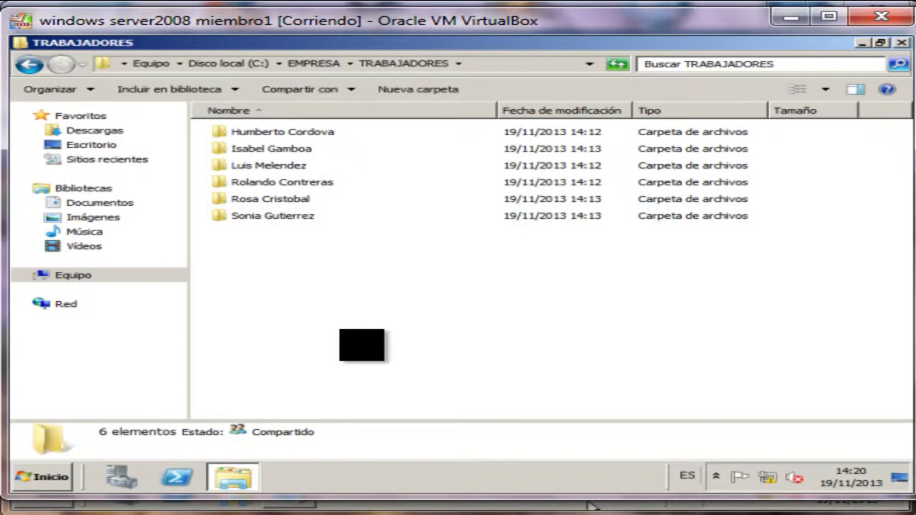
key(BackSpace)
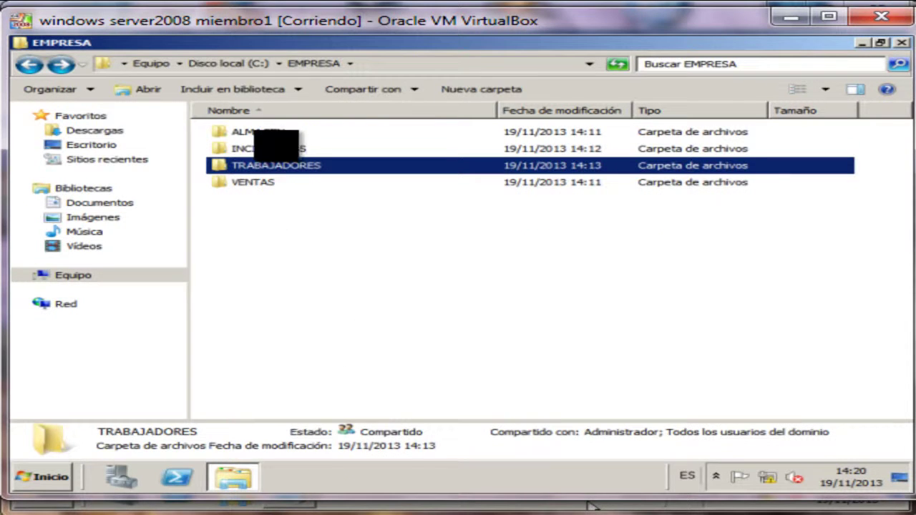
Return to EMPRESA and open the Seguridad tab of the INCIDENCIAS properties.
click(276, 148)
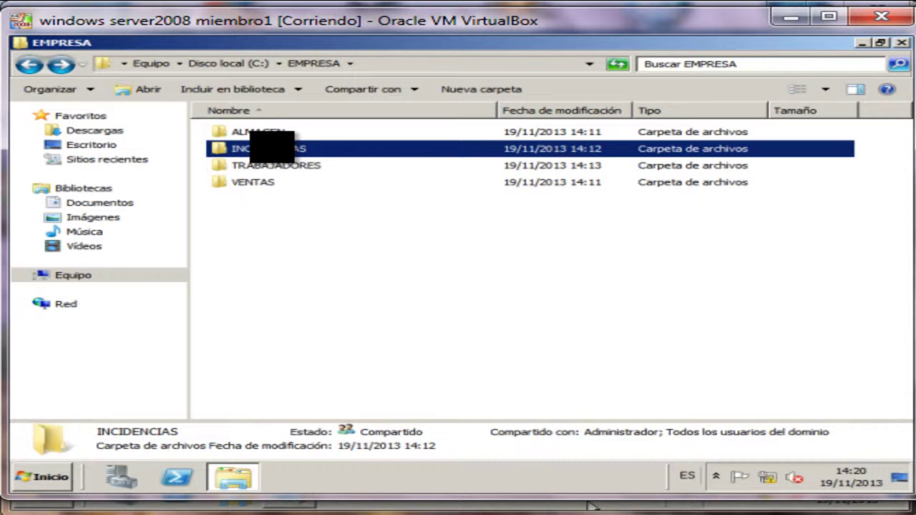
double_click(272, 148)
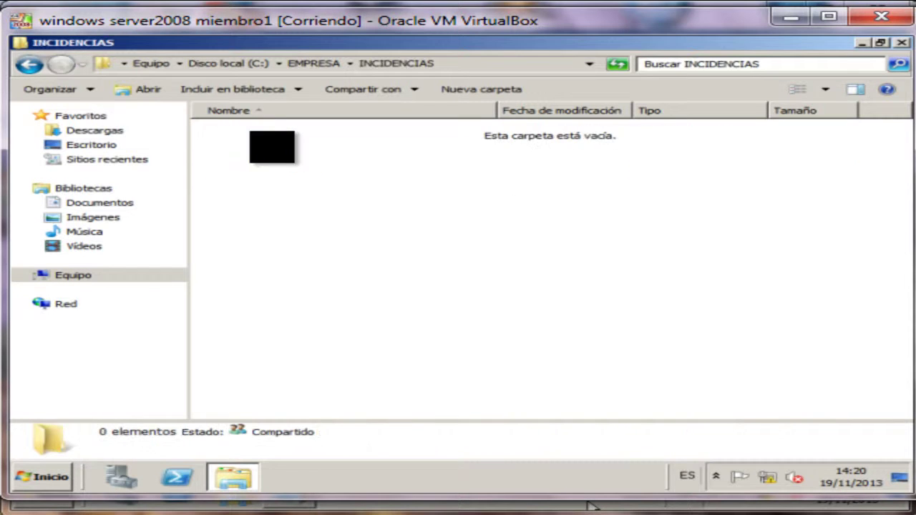
key(BackSpace)
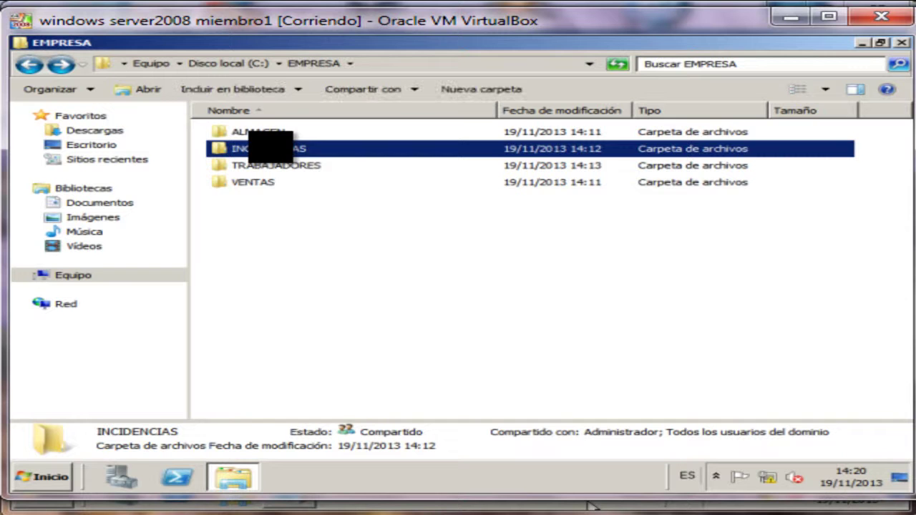
right_click(272, 148)
click(358, 331)
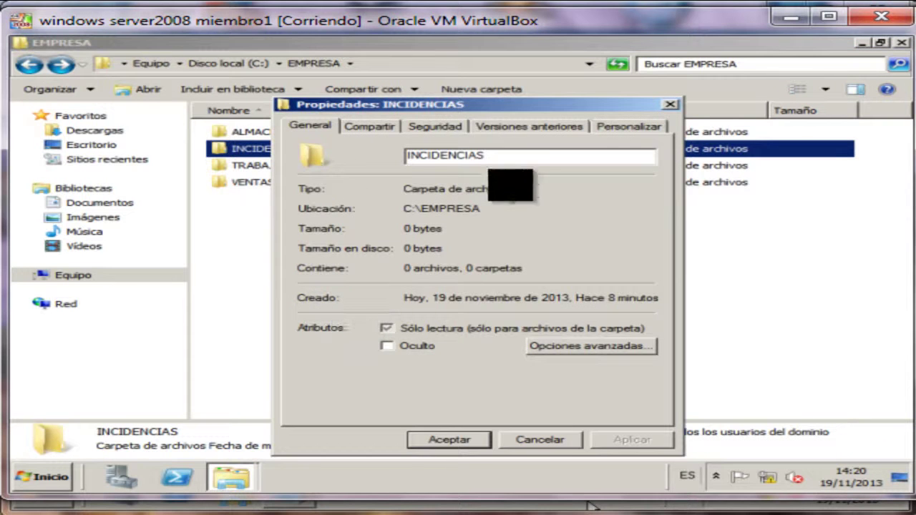
click(437, 126)
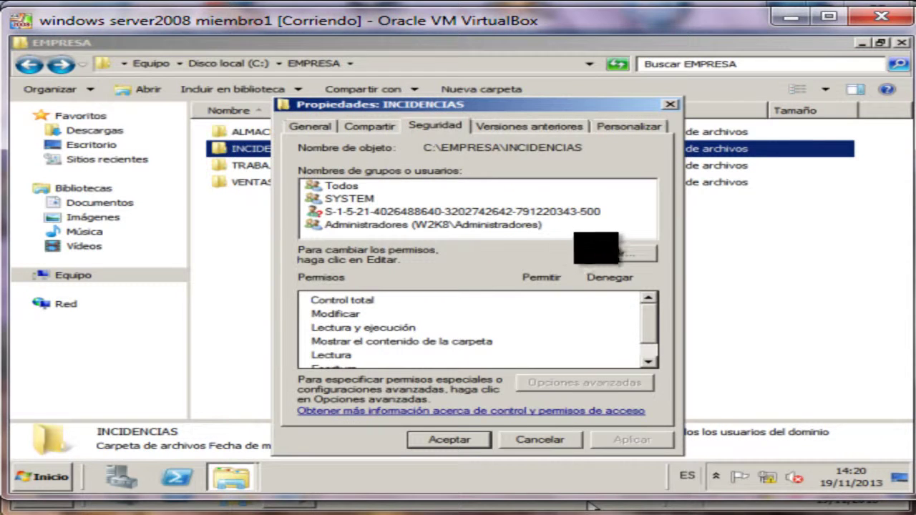
Add the Todos group to INCIDENCIAS with Lectura y ejecución, then open Opciones avanzadas.
click(605, 252)
click(547, 296)
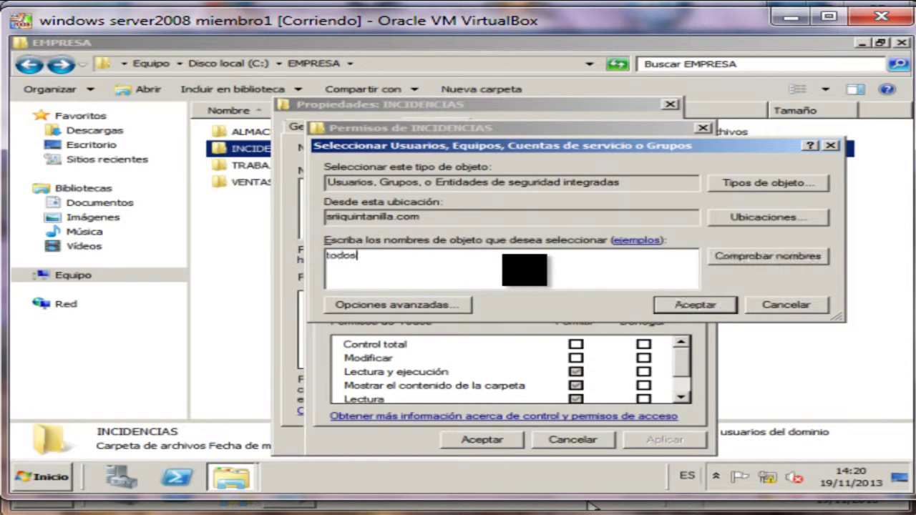
click(751, 257)
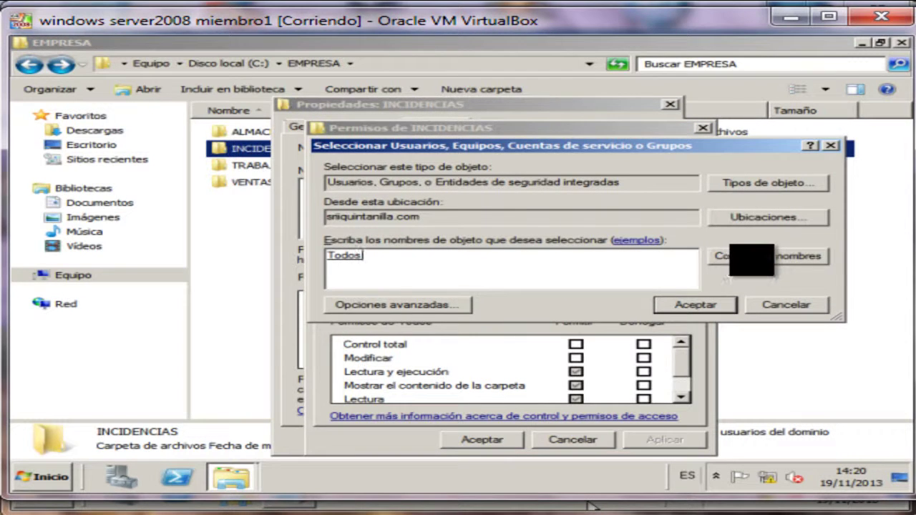
click(690, 304)
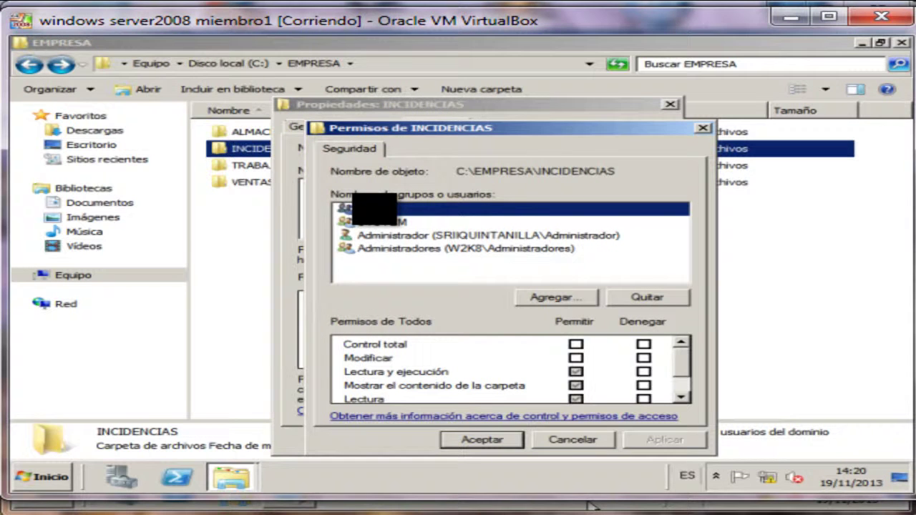
drag(681, 362, 684, 343)
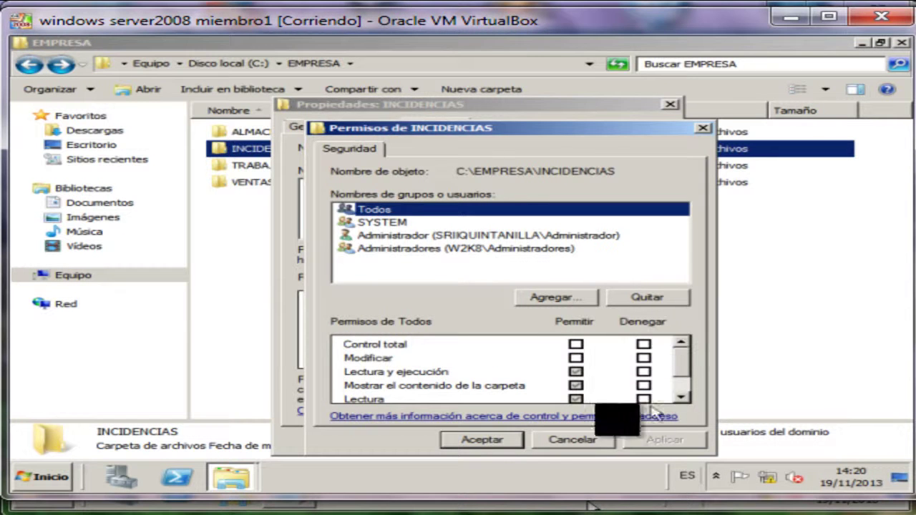
click(583, 440)
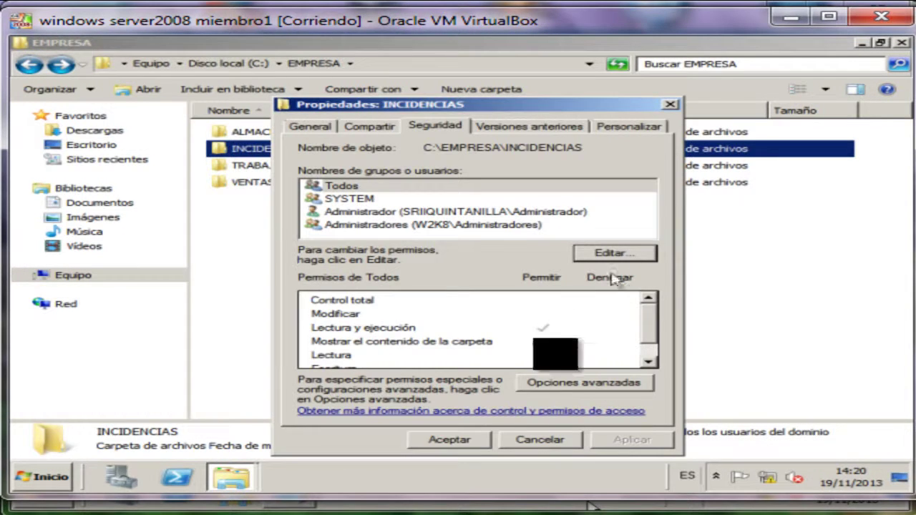
click(572, 380)
Edit the Todos entry to deny deleting and allow writing attributes and extended attributes.
click(322, 256)
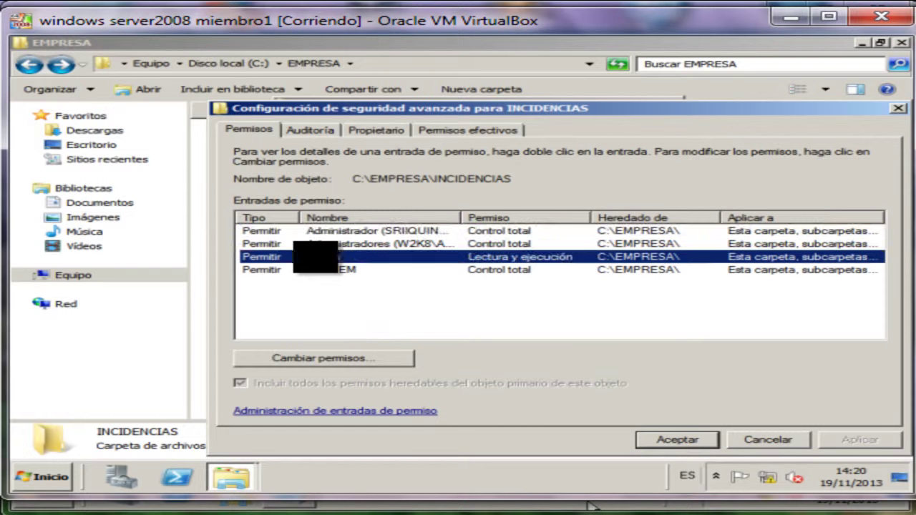
click(361, 361)
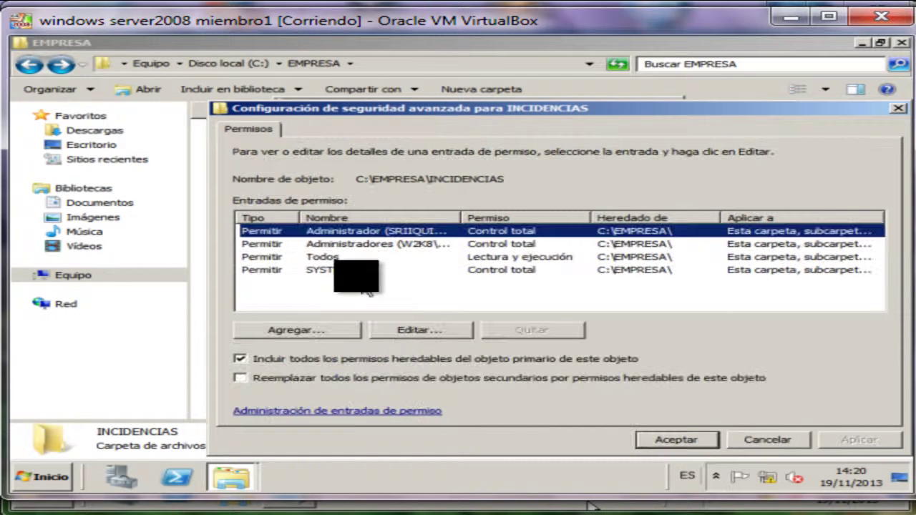
click(336, 256)
click(390, 329)
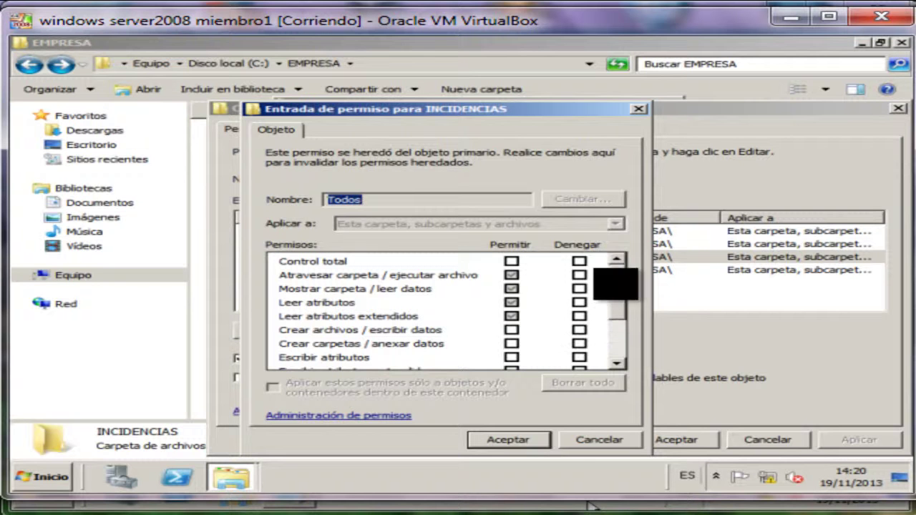
drag(623, 276, 623, 335)
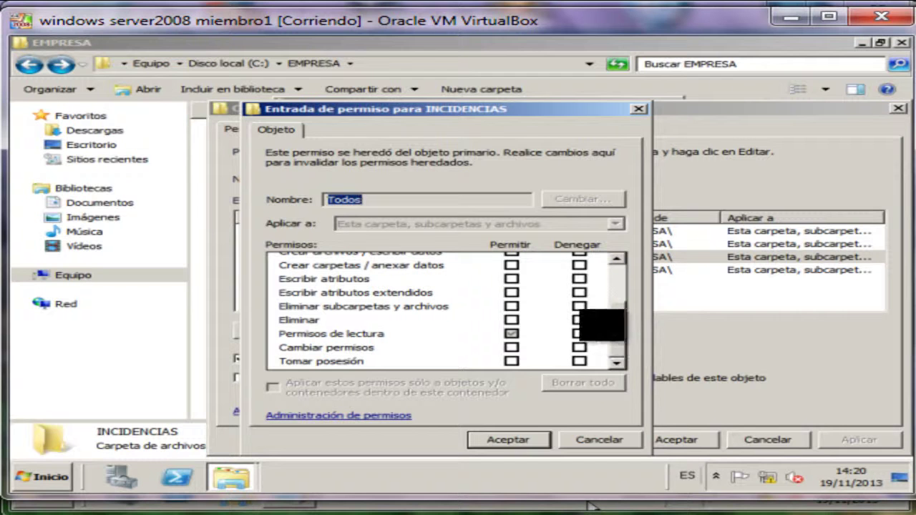
click(579, 306)
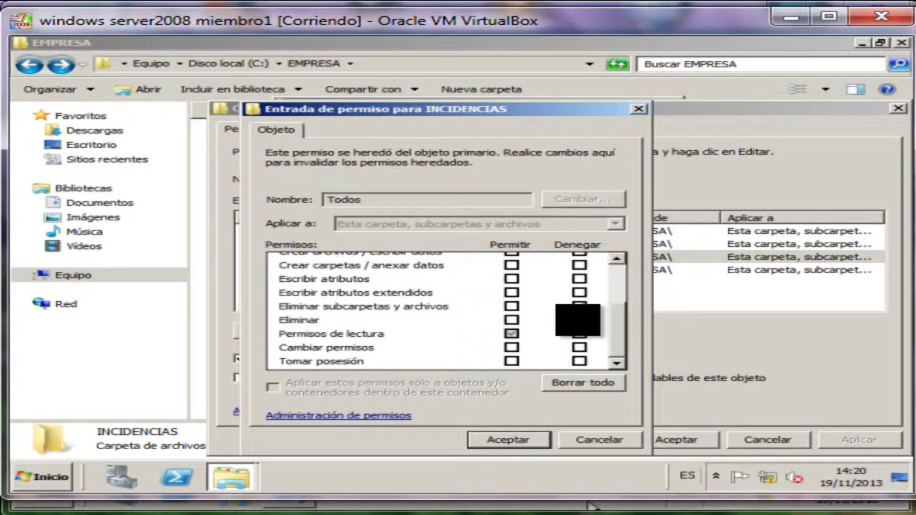
drag(613, 315, 622, 274)
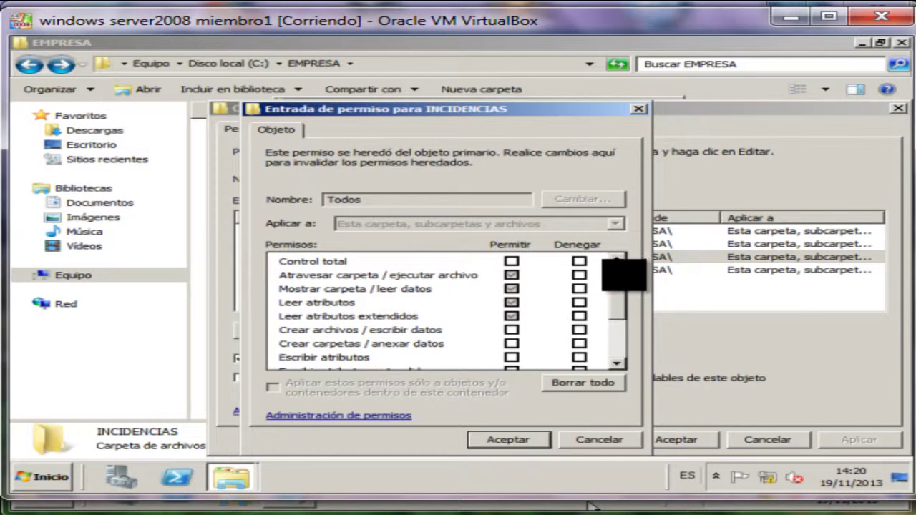
drag(621, 279, 624, 295)
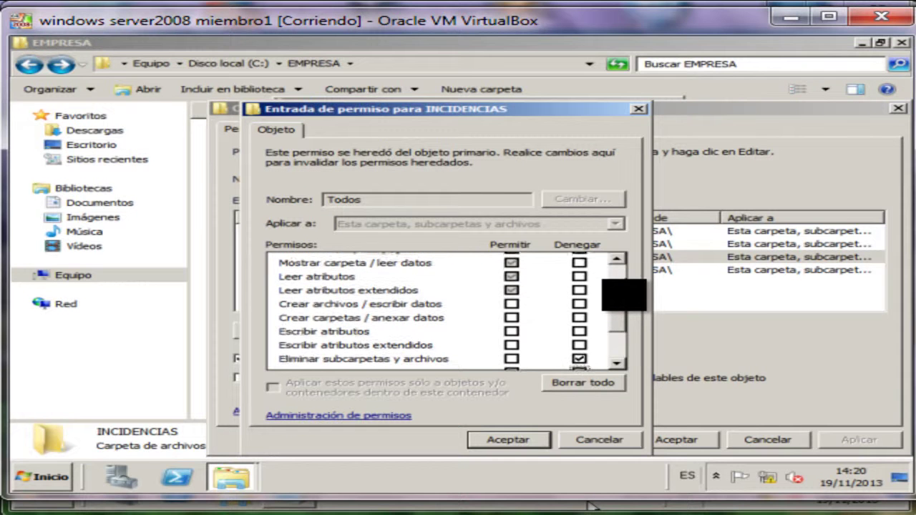
click(511, 329)
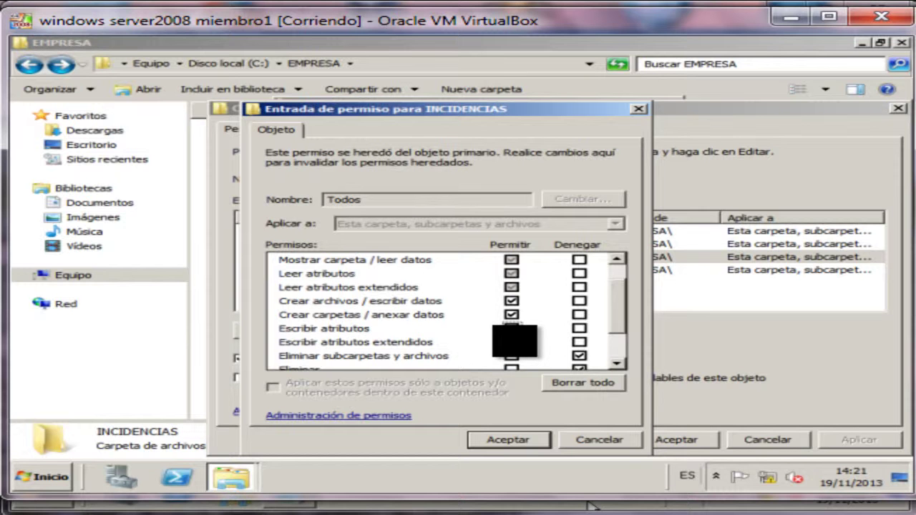
click(511, 342)
scroll(511, 340, down, 2)
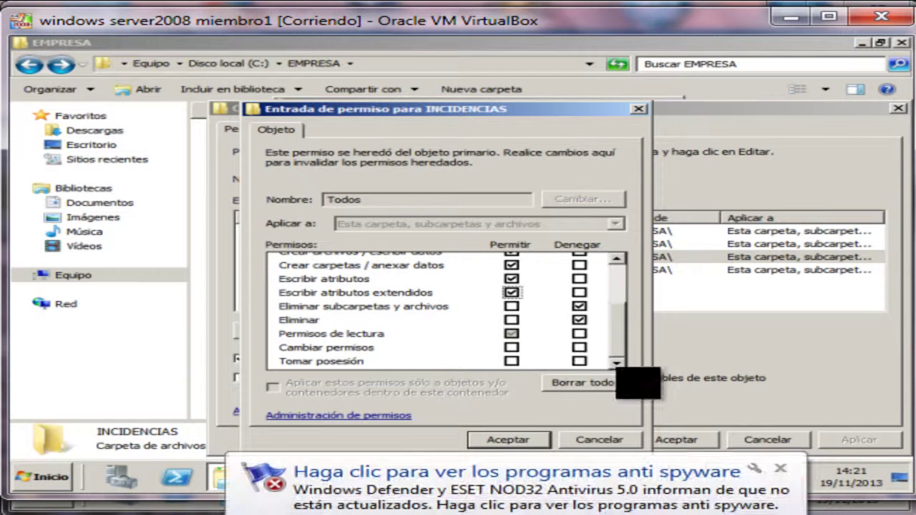
click(488, 444)
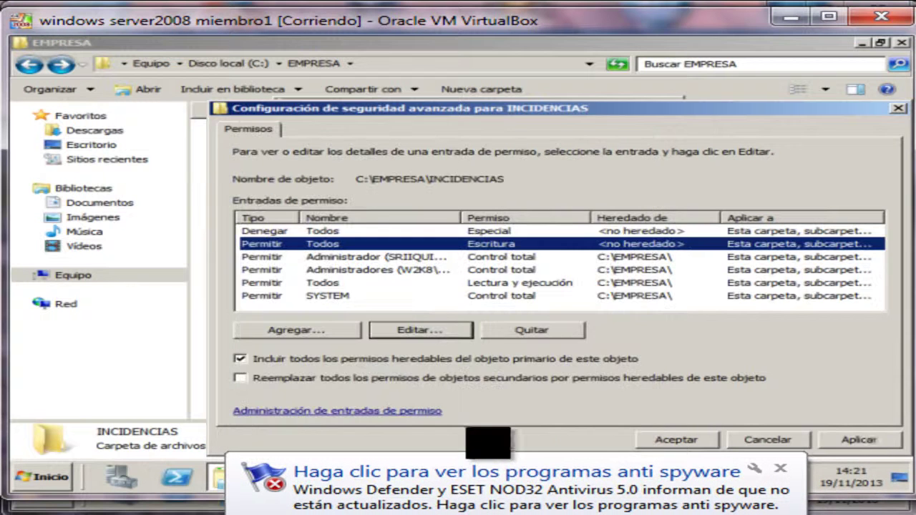
Apply the new entries, accept the deny warning with Sí, and close Advanced Security.
click(780, 468)
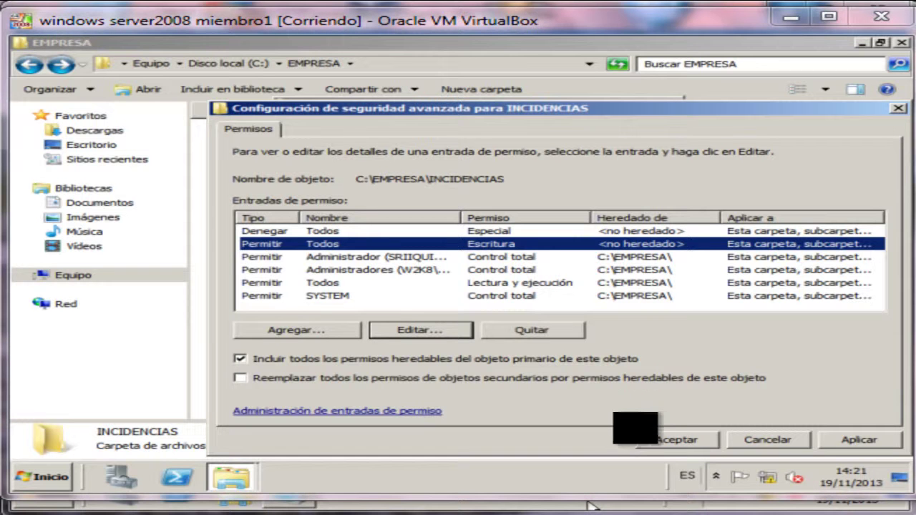
click(674, 437)
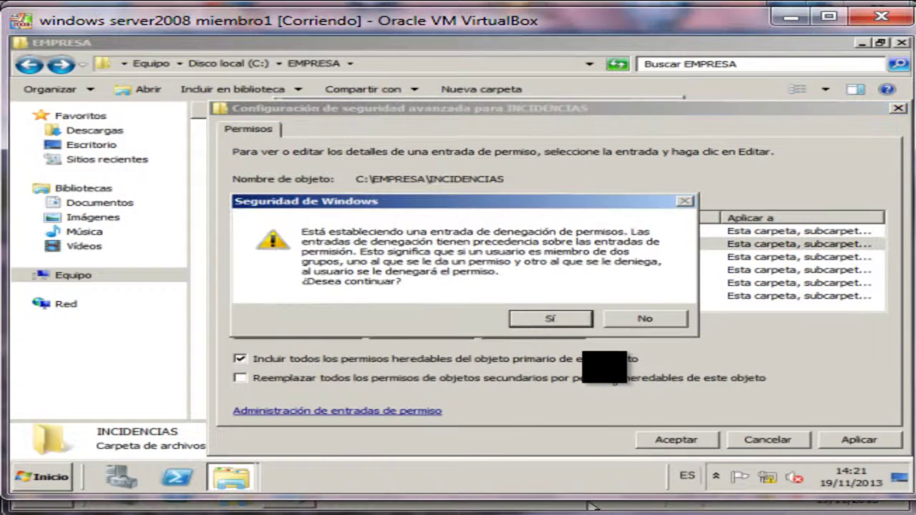
click(542, 317)
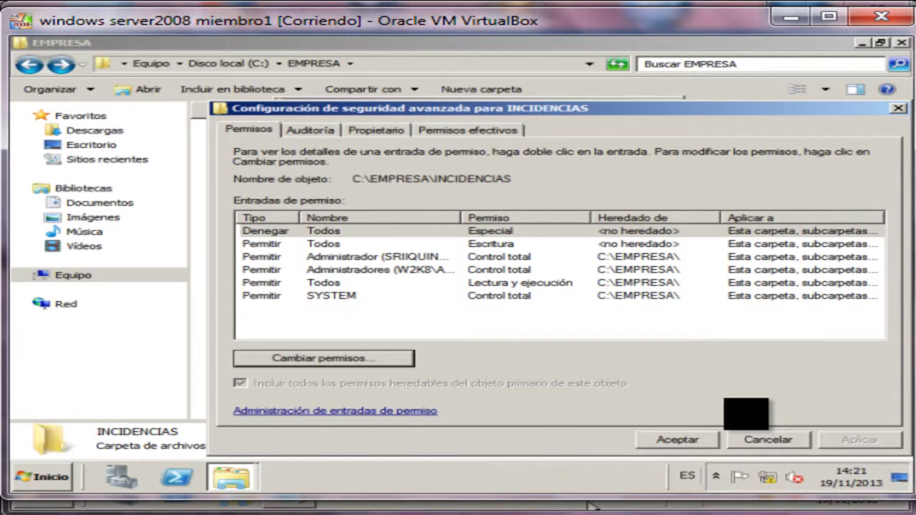
click(694, 439)
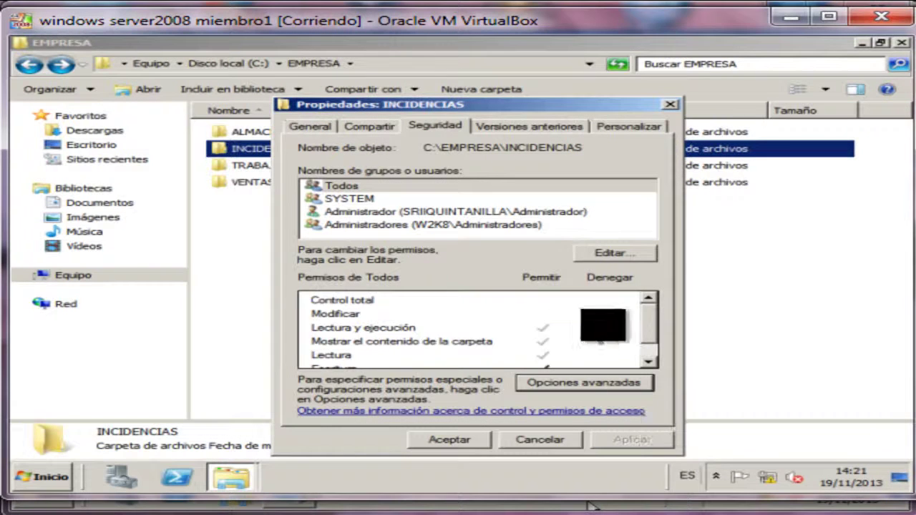
Review the Todos permissions under Editar and save the INCIDENCIAS properties.
click(332, 188)
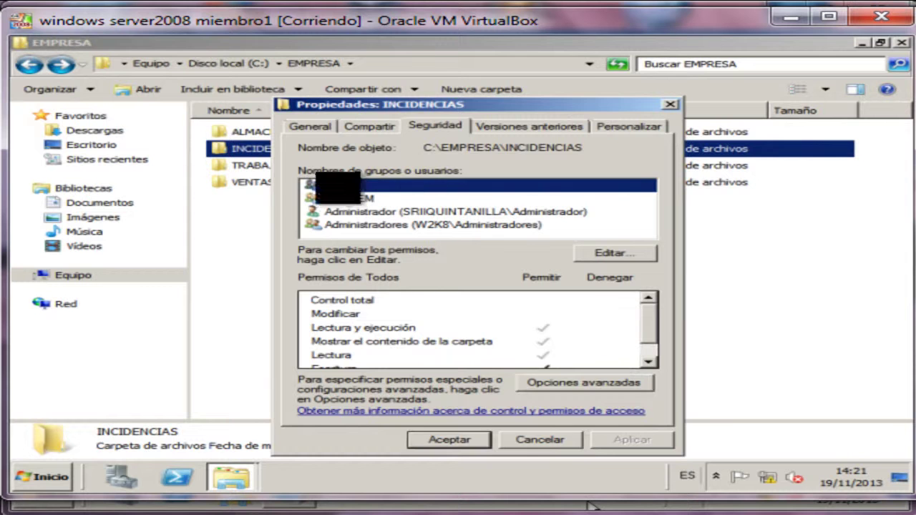
click(617, 253)
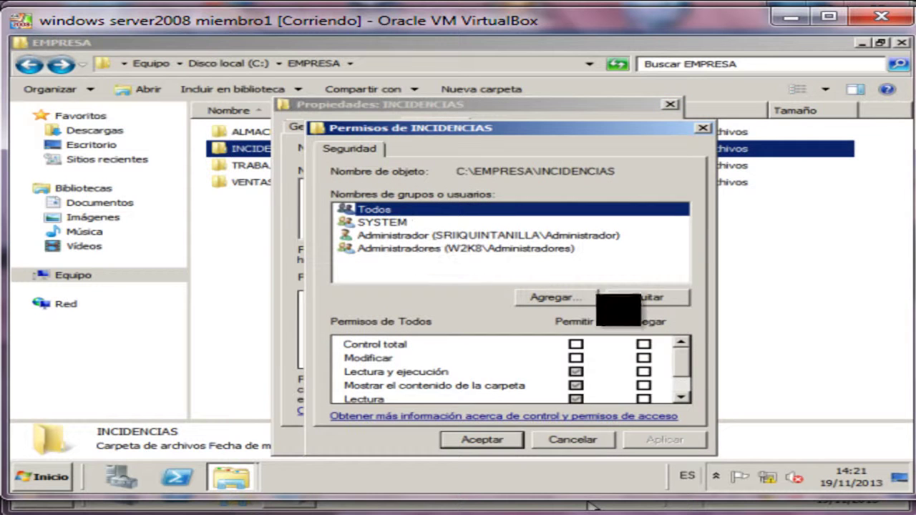
scroll(675, 364, down, 1)
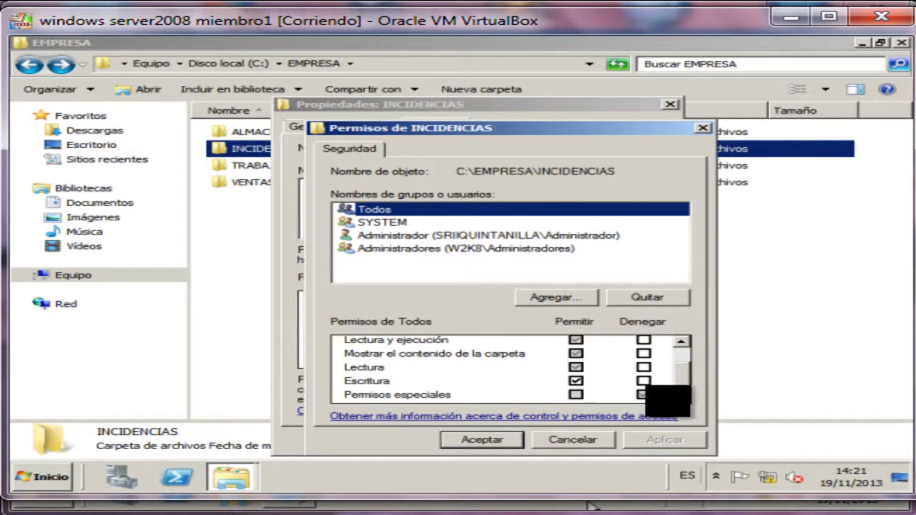
click(486, 440)
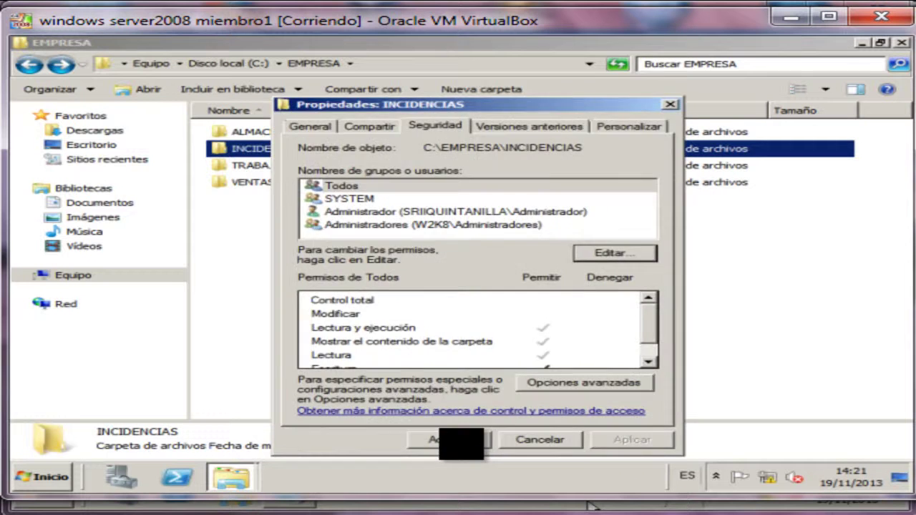
click(460, 437)
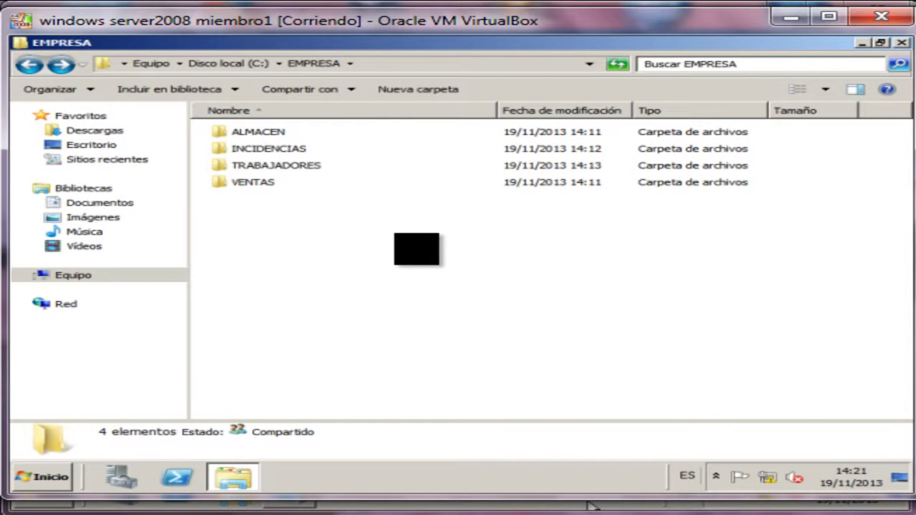
Go up to Disco local (C:) and refresh the folder listing with Actualizar.
click(281, 148)
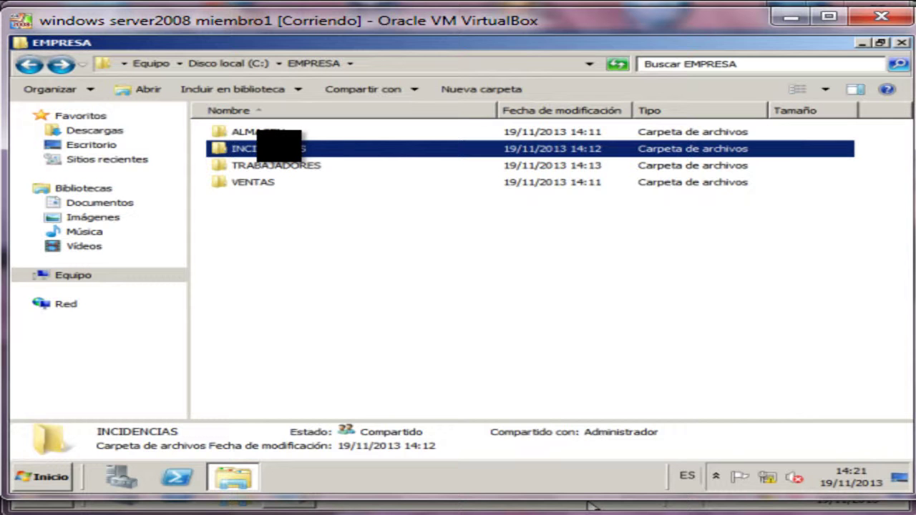
click(287, 245)
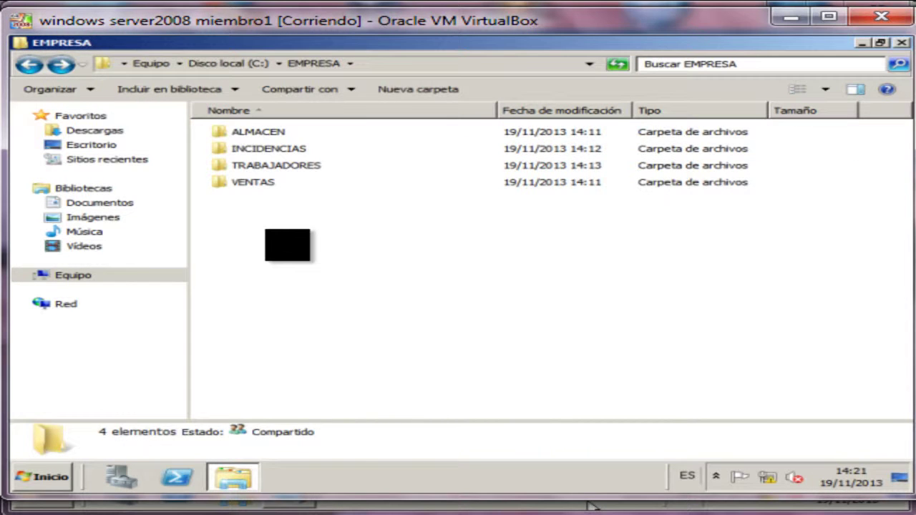
key(BackSpace)
click(297, 262)
right_click(294, 265)
key(Escape)
right_click(358, 310)
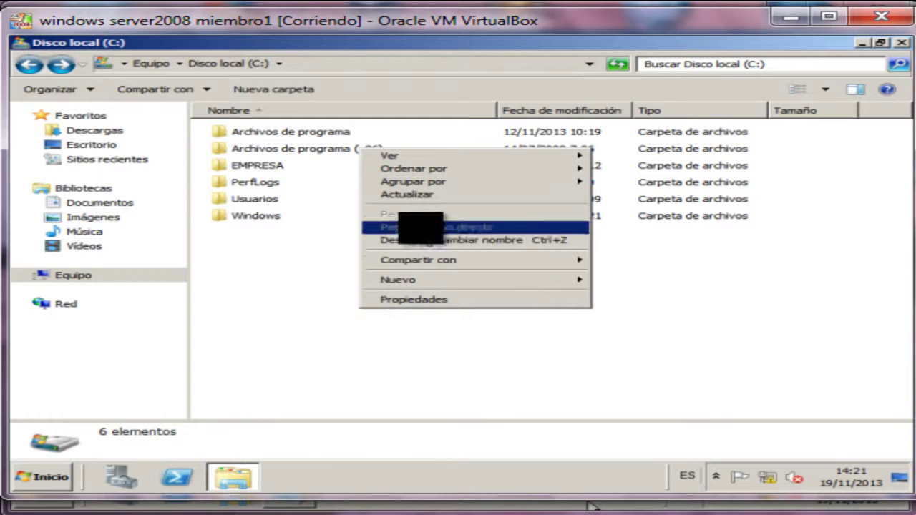
click(419, 195)
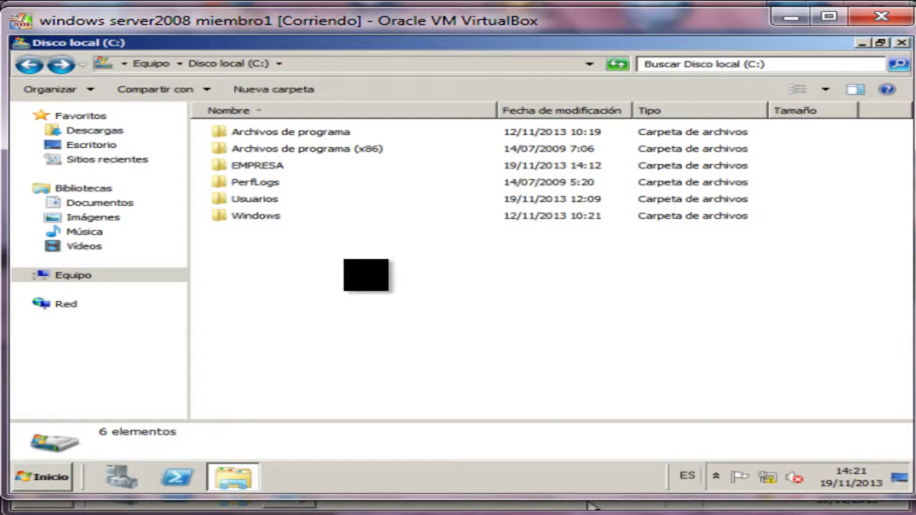
Check EMPRESA's sharing details: shared with Administrador and all domain users.
click(262, 170)
click(313, 302)
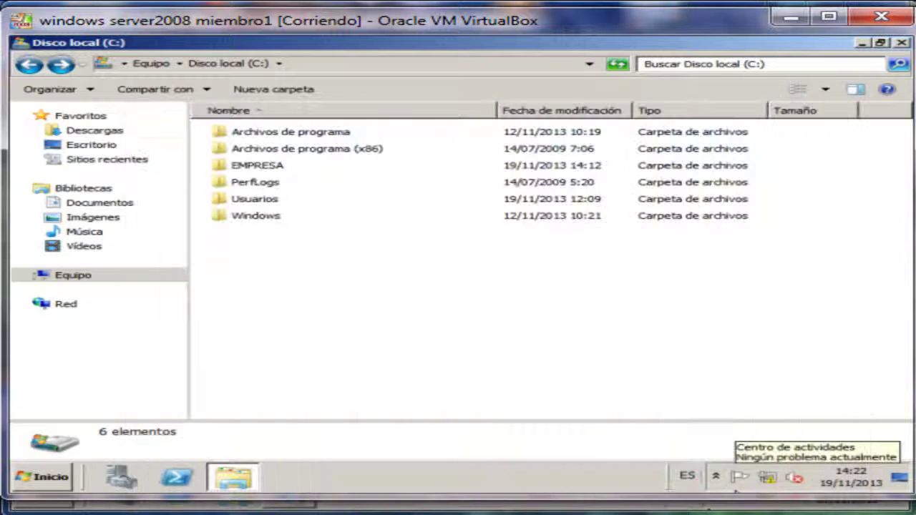
click(551, 165)
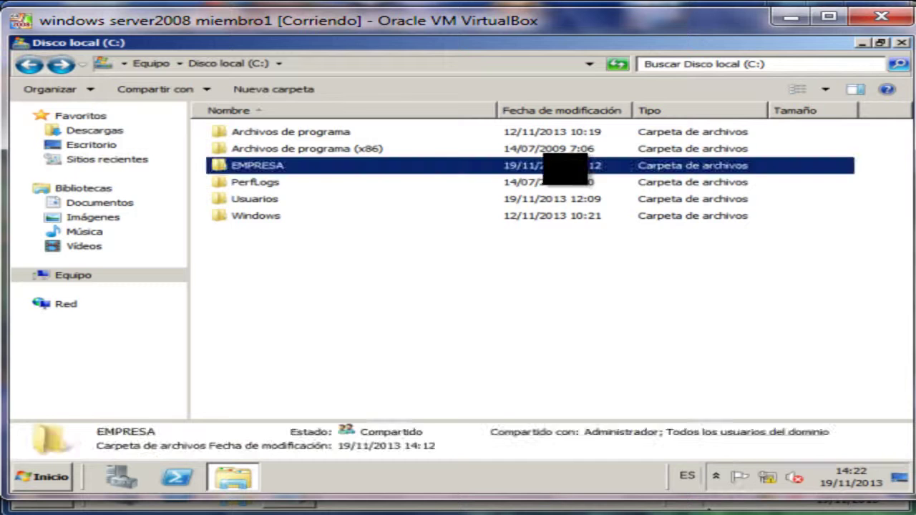
click(585, 286)
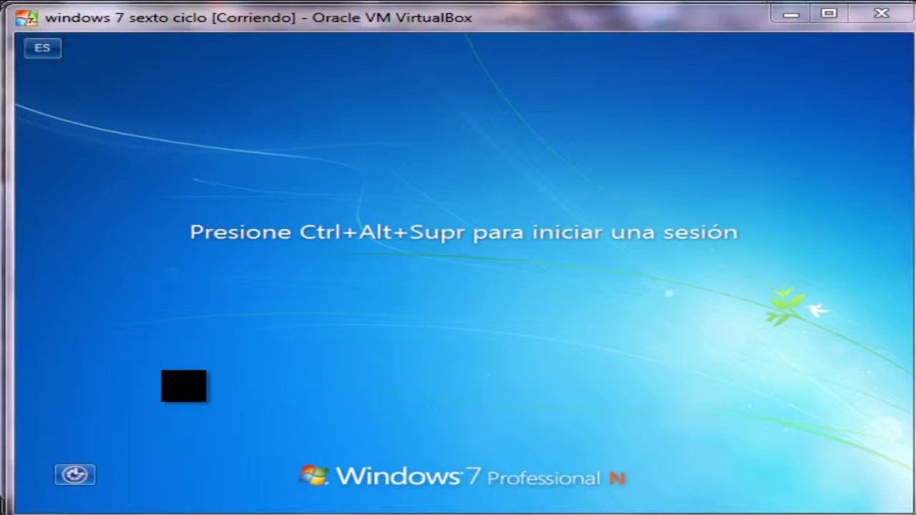
Sign in to the Windows 7 client as a domain worker and run \\192.168.1.3 from Start search.
key(ctrl+alt+Delete)
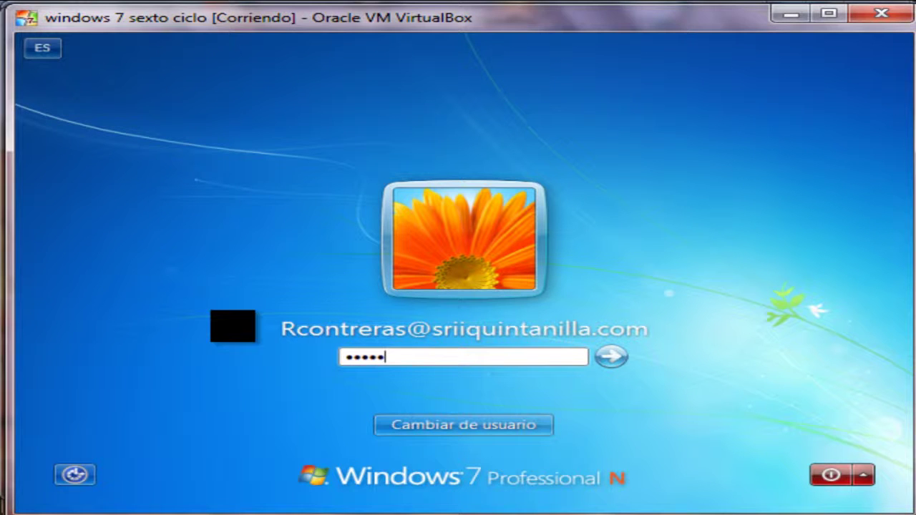
key(Return)
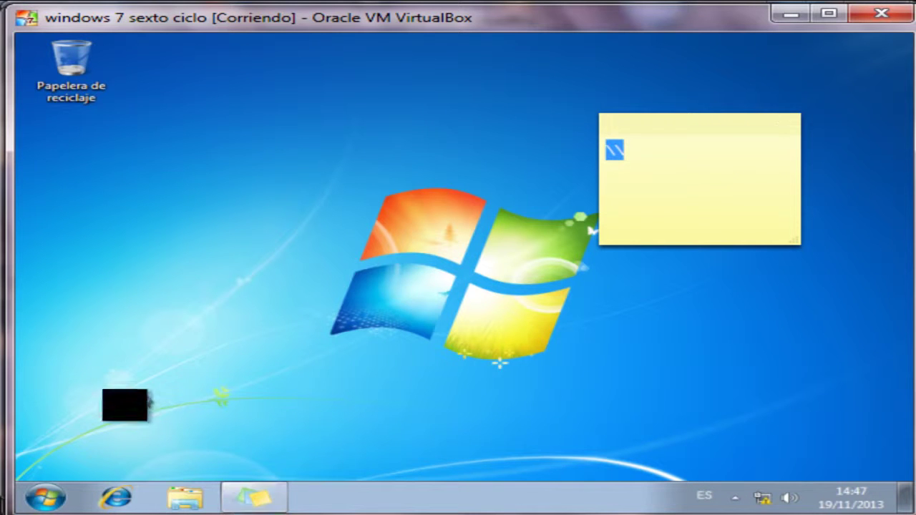
click(47, 497)
text(\\192.168.1.3)
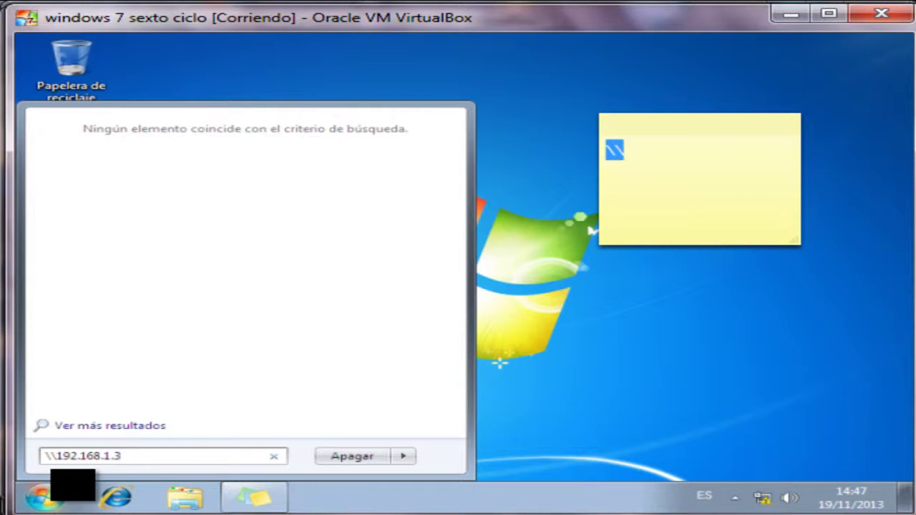
key(Return)
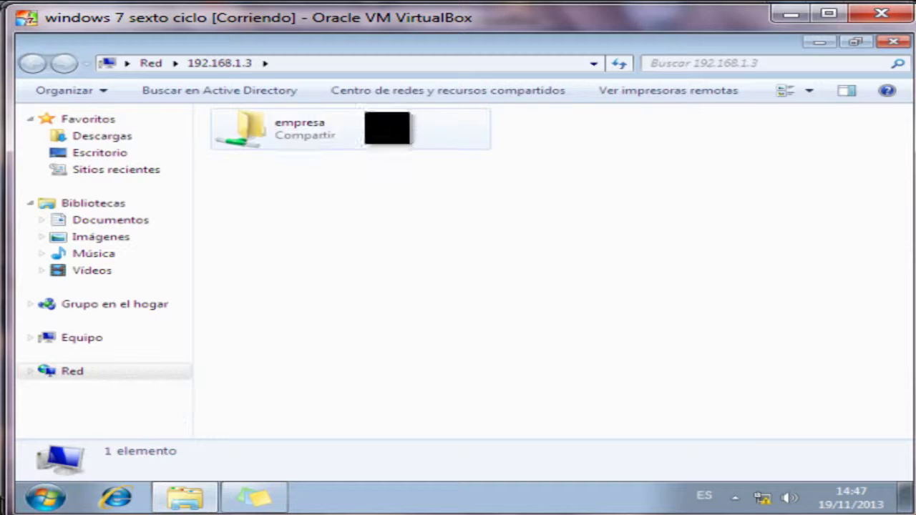
Open the empresa share and confirm folder creation at its top level is denied.
double_click(321, 137)
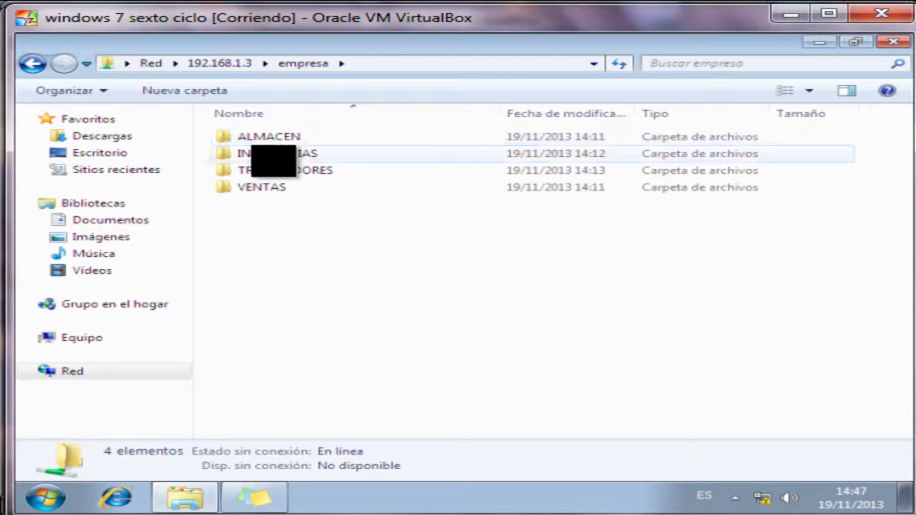
click(185, 90)
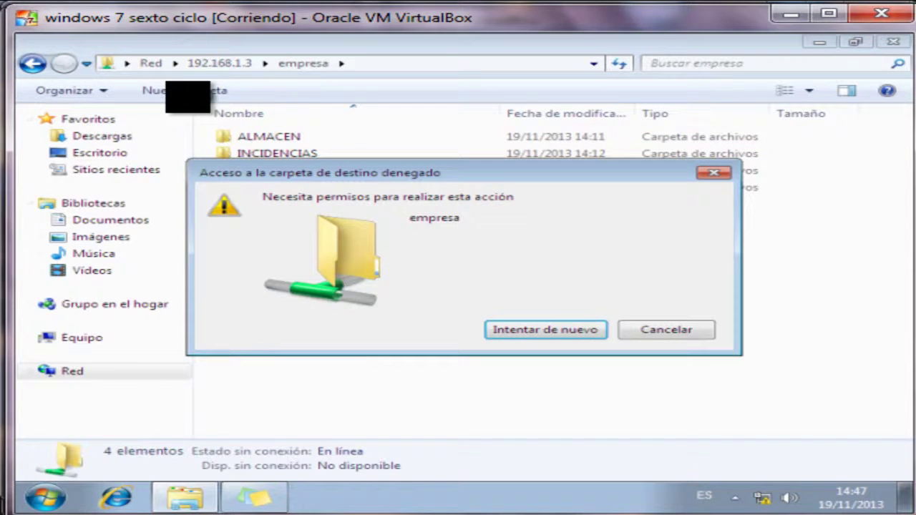
key(Escape)
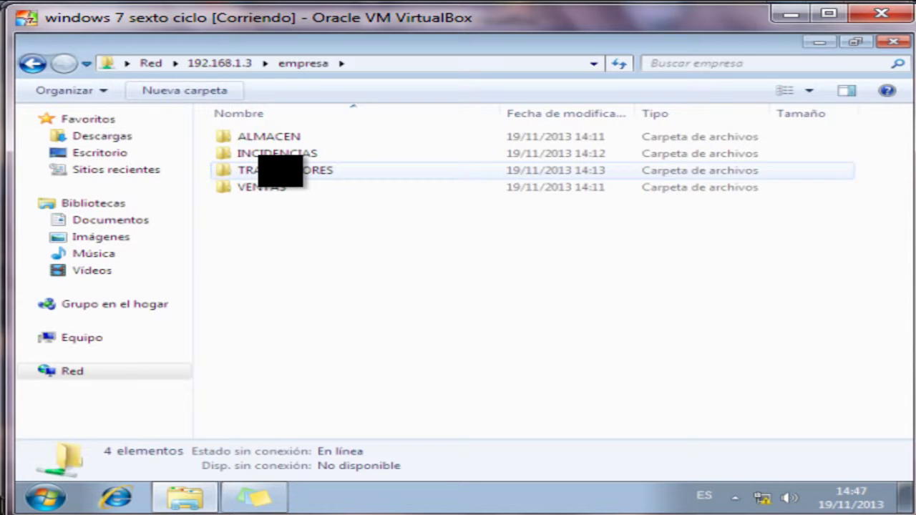
Create a Nueva carpeta in the worker's own folder under TRABAJADORES.
double_click(280, 170)
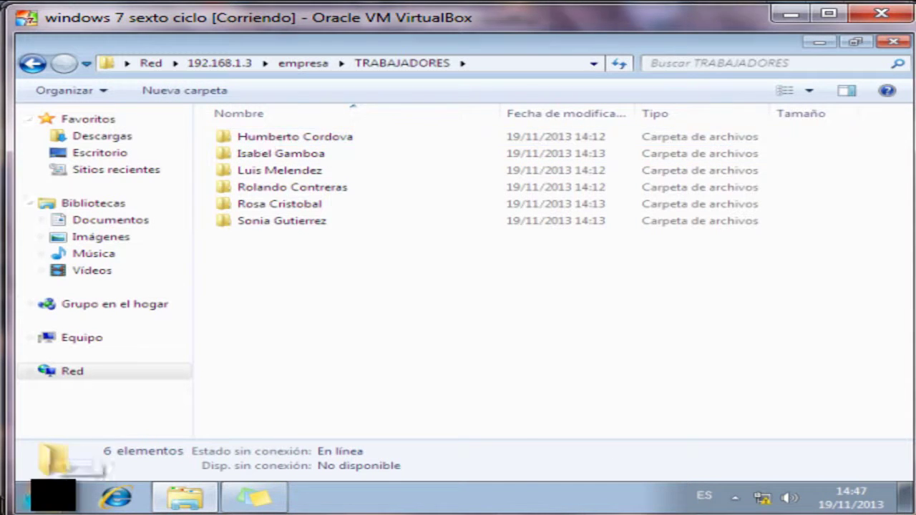
click(53, 496)
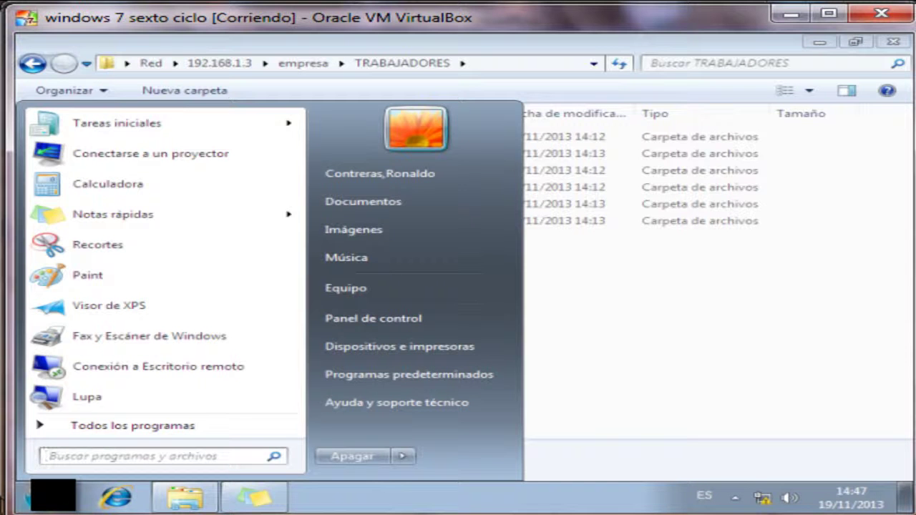
click(53, 496)
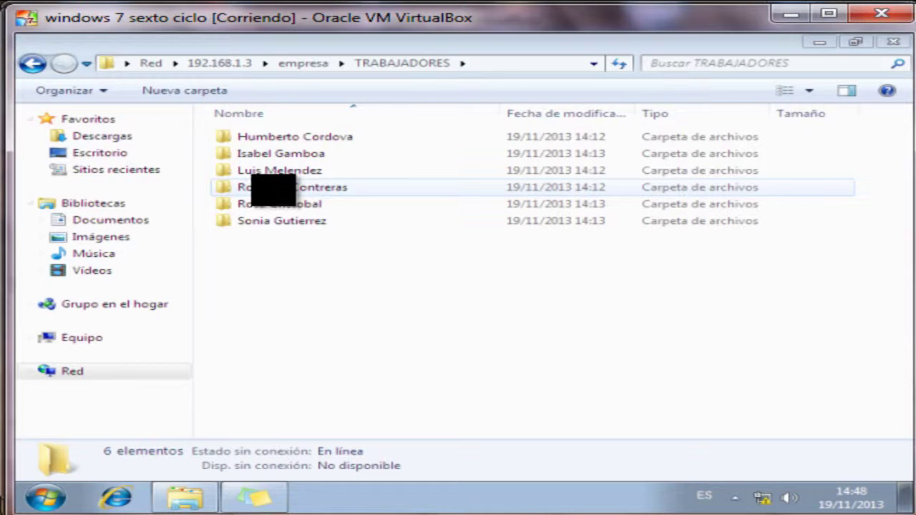
double_click(274, 187)
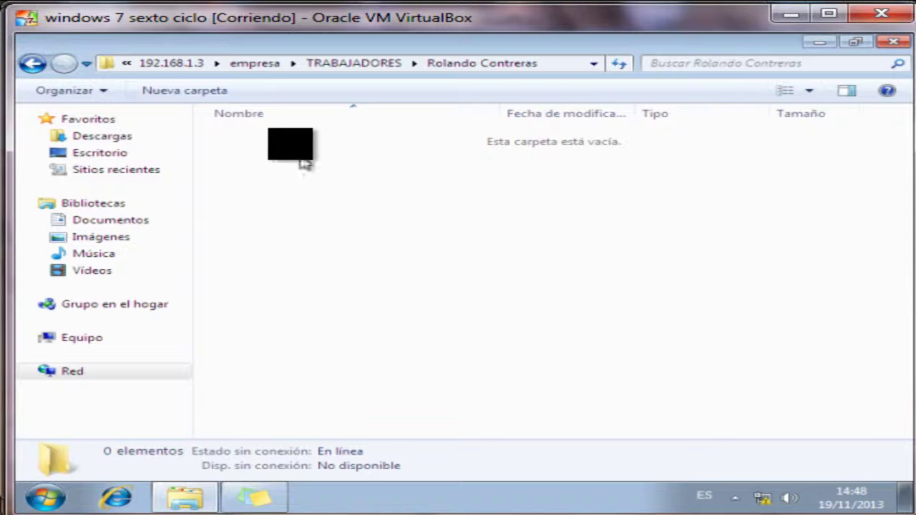
click(215, 90)
click(358, 280)
click(357, 279)
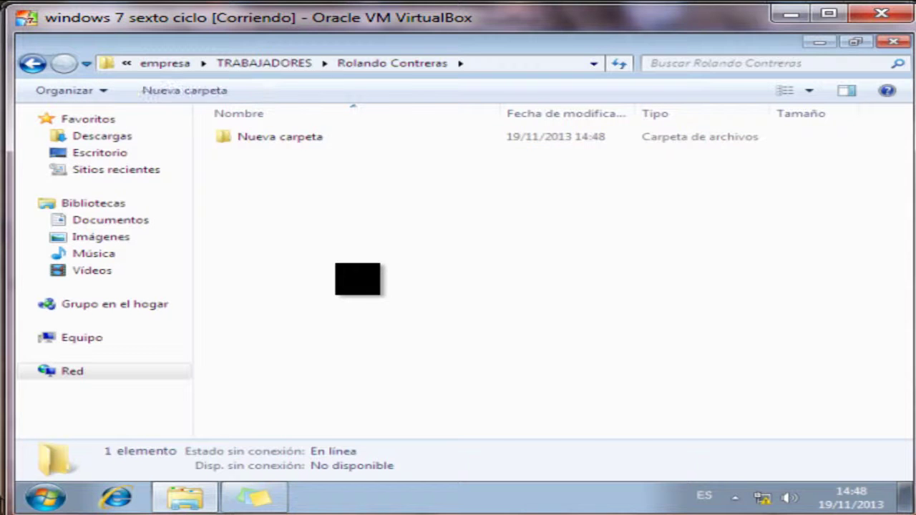
key(BackSpace)
Confirm creating a folder in another worker's folder is denied, then return to empresa.
double_click(287, 204)
click(184, 90)
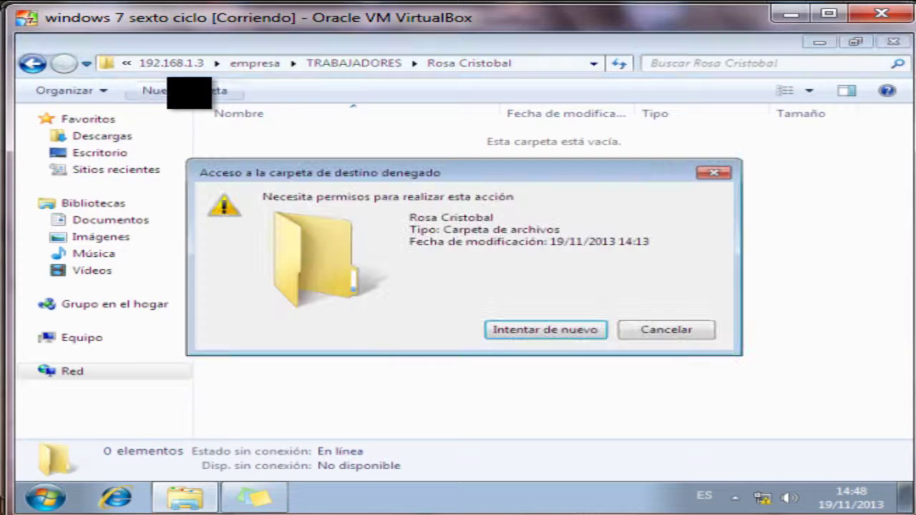
key(Escape)
key(BackSpace)
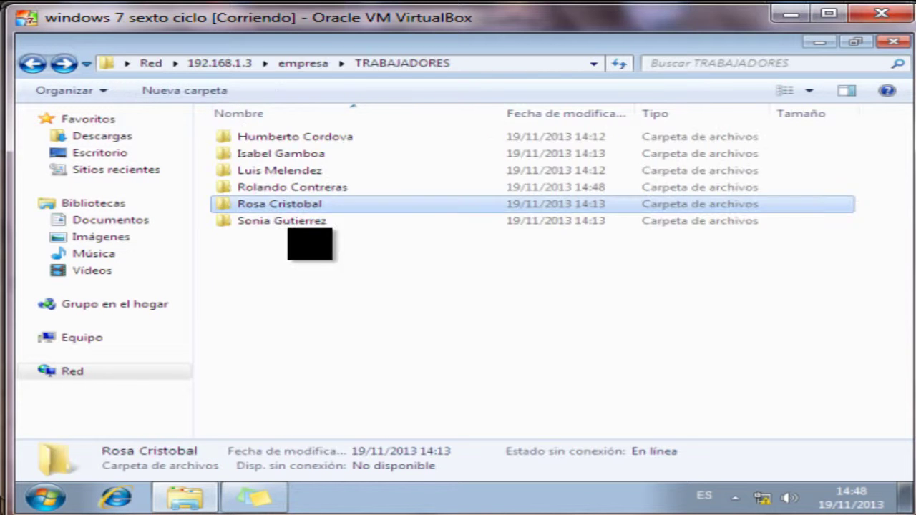
key(BackSpace)
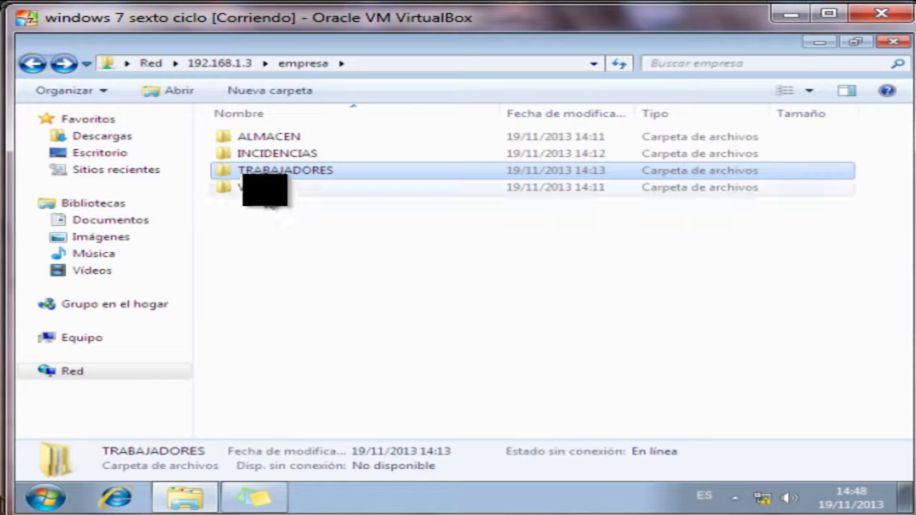
Create Nueva carpeta in INCIDENCIAS and confirm that deleting it is refused.
double_click(277, 153)
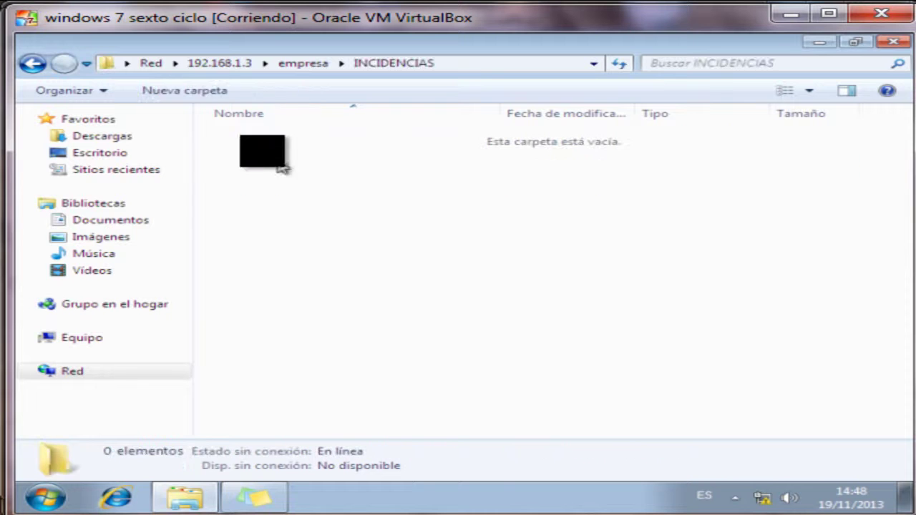
click(185, 90)
click(277, 195)
click(300, 137)
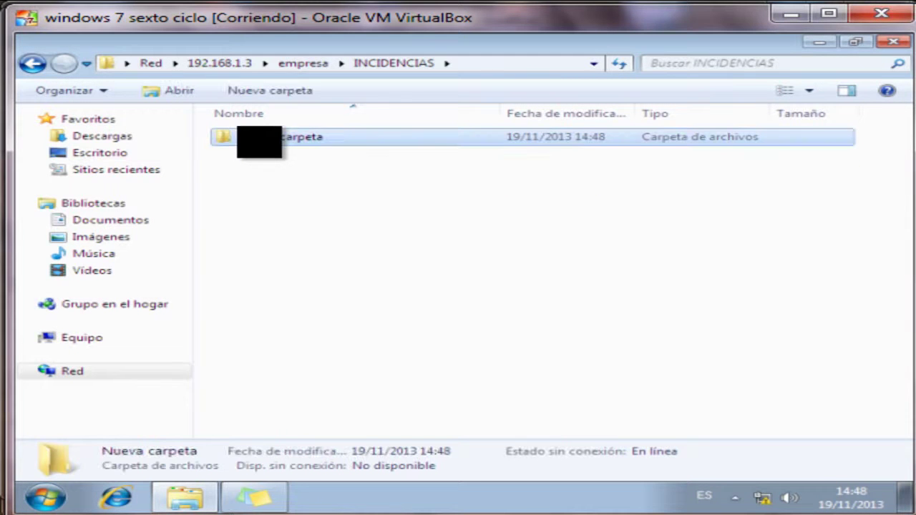
key(Delete)
key(Return)
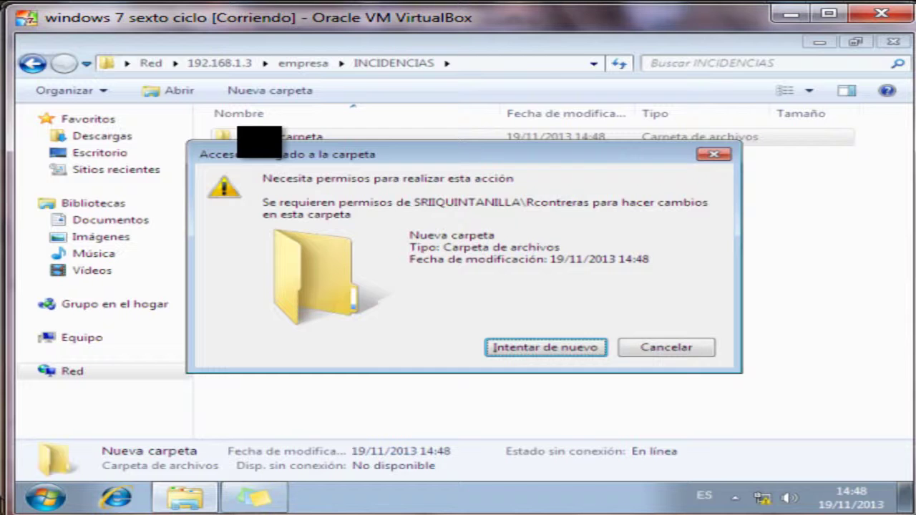
key(Escape)
key(BackSpace)
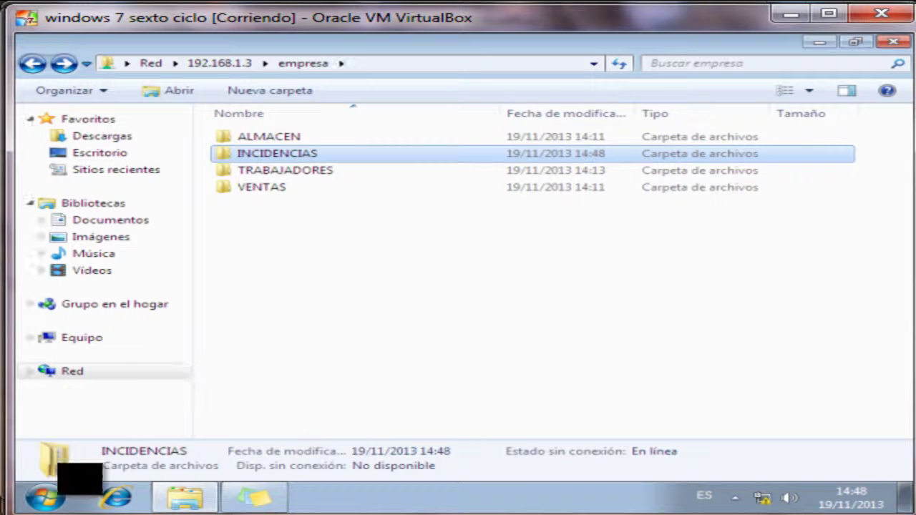
click(44, 498)
Sign out and sign in as another domain user through Otro usuario with their account name.
mouse_move(403, 456)
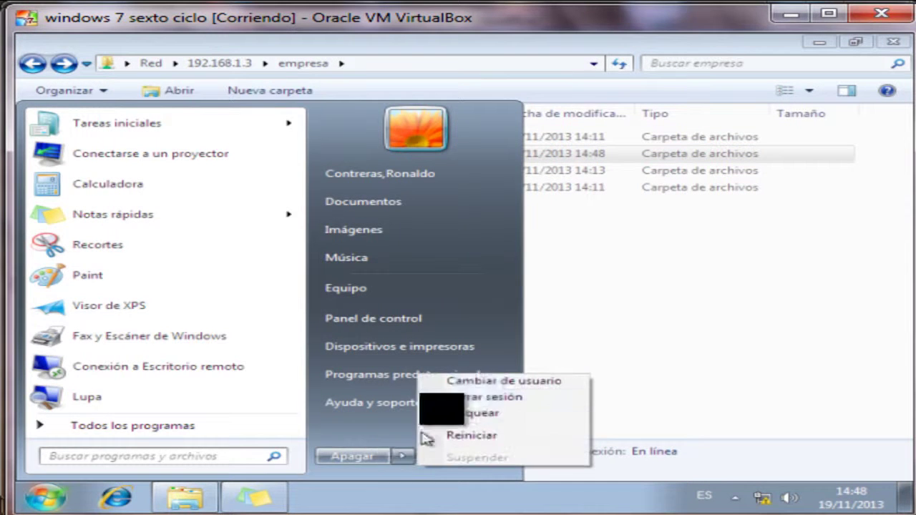
click(487, 398)
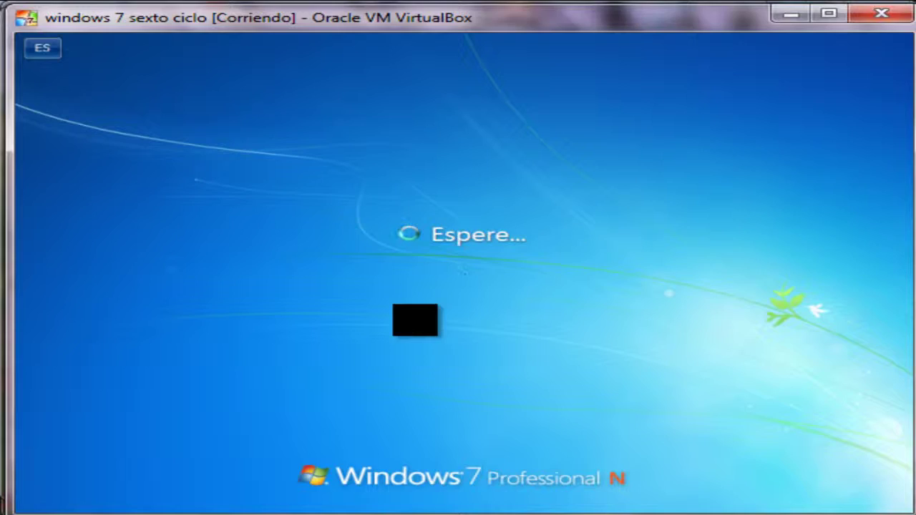
key(ctrl+alt+Delete)
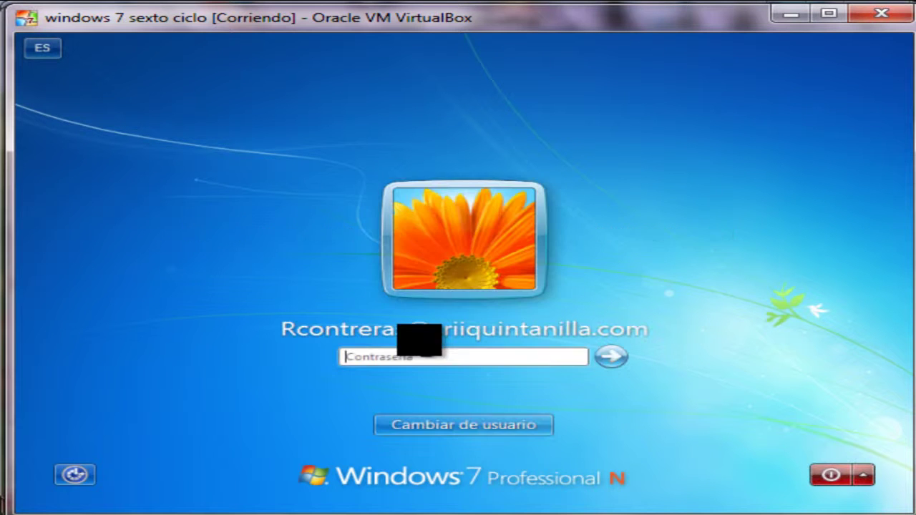
click(468, 425)
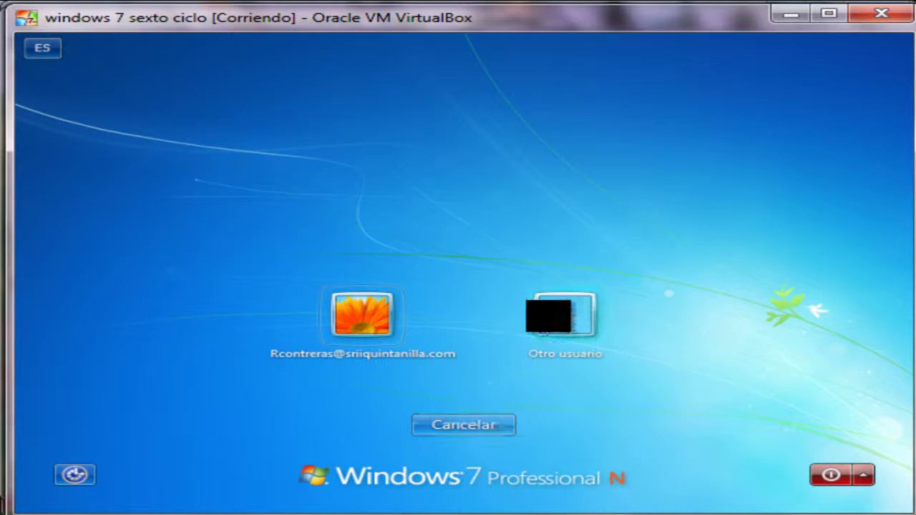
click(560, 314)
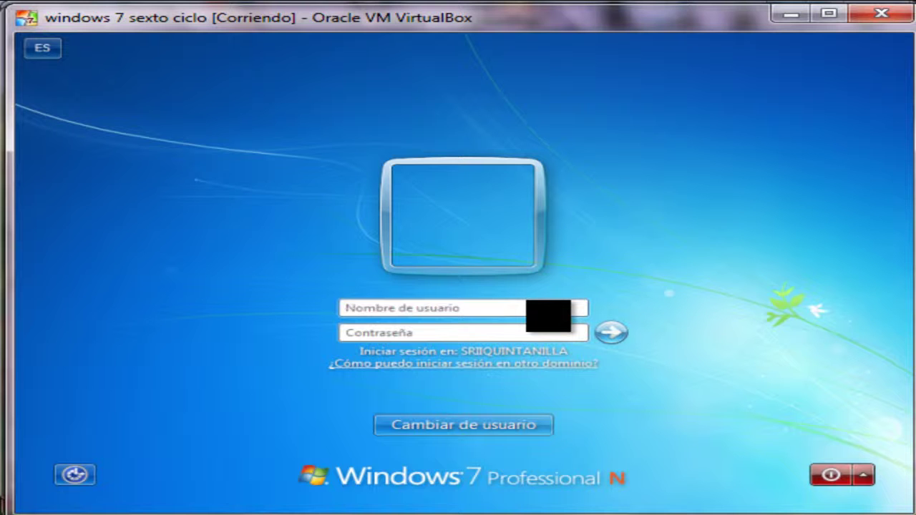
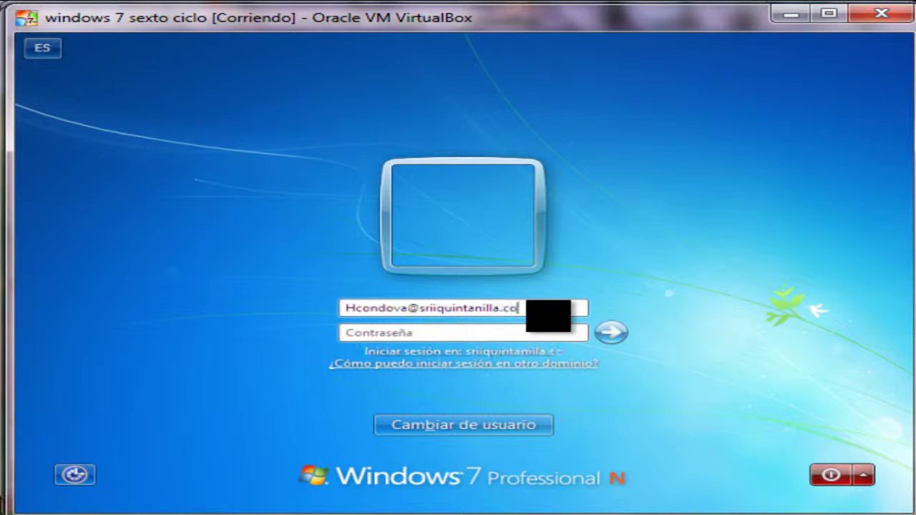
key(Return)
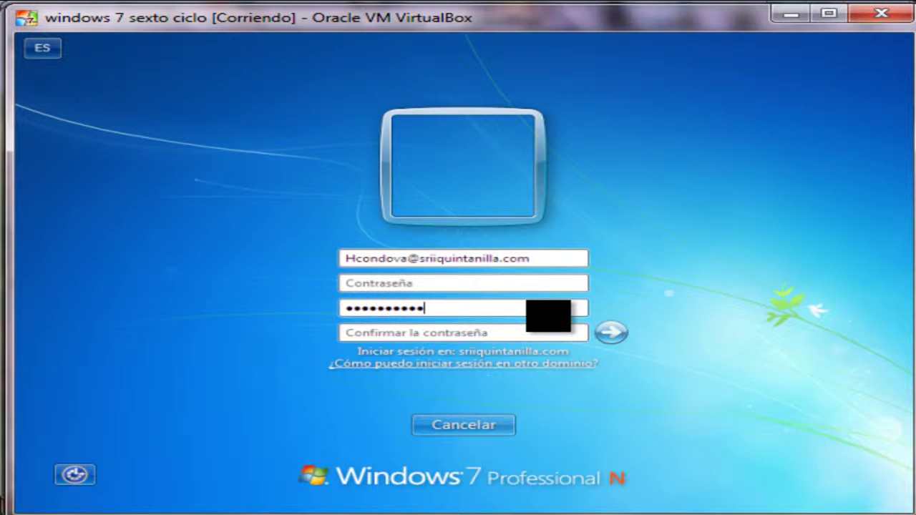
Set the user's required new password and open a blank Notas rápidas note.
text(*****)
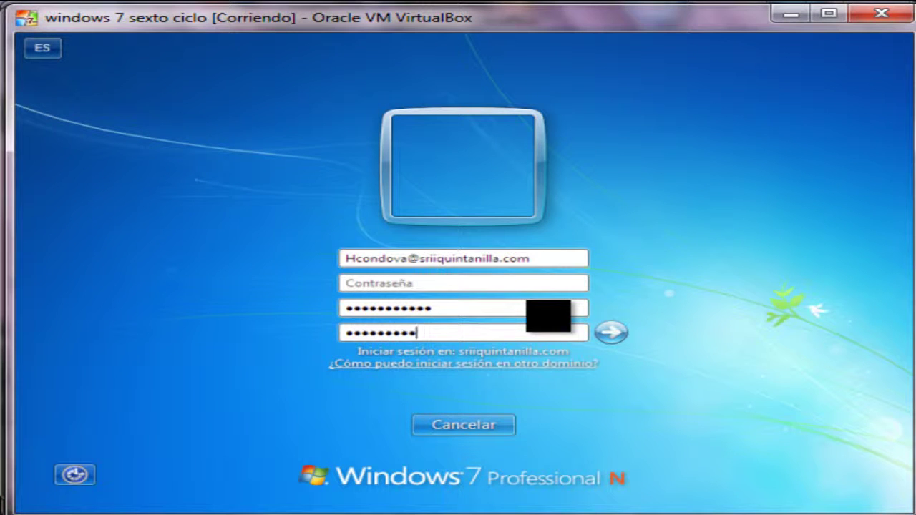
key(Return)
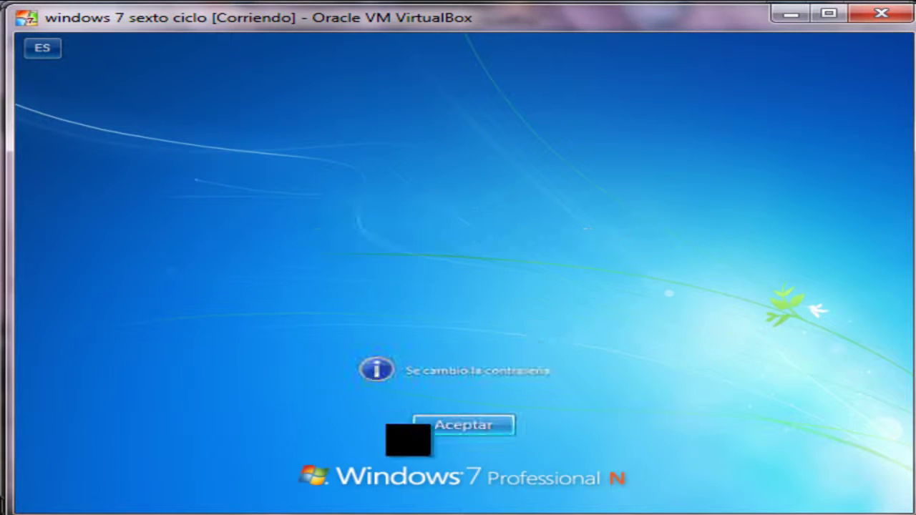
click(438, 429)
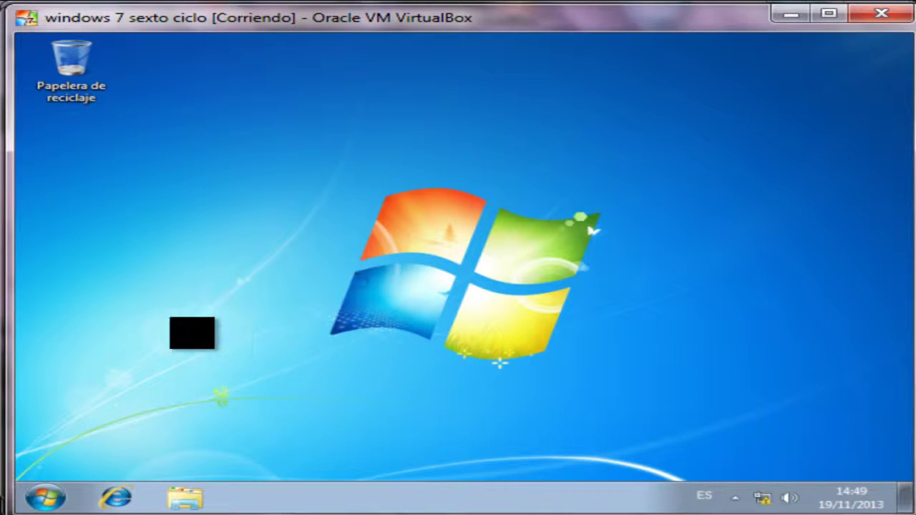
click(45, 497)
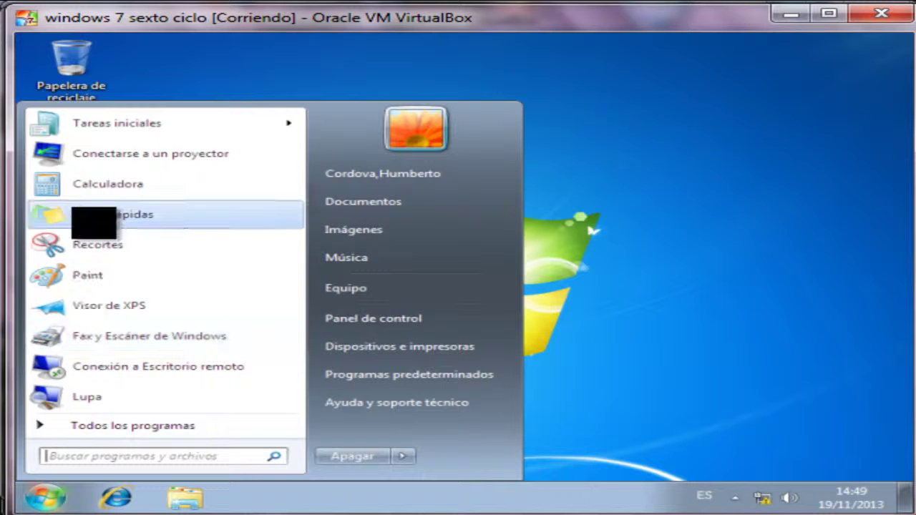
click(92, 214)
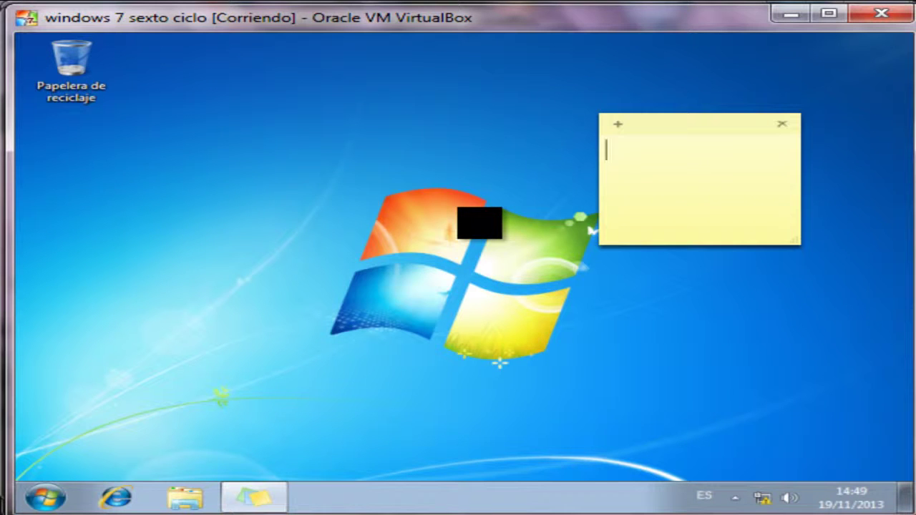
Open the empresa share on \\192.168.1.3 and confirm top-level folder creation is denied.
key(ctrl+a)
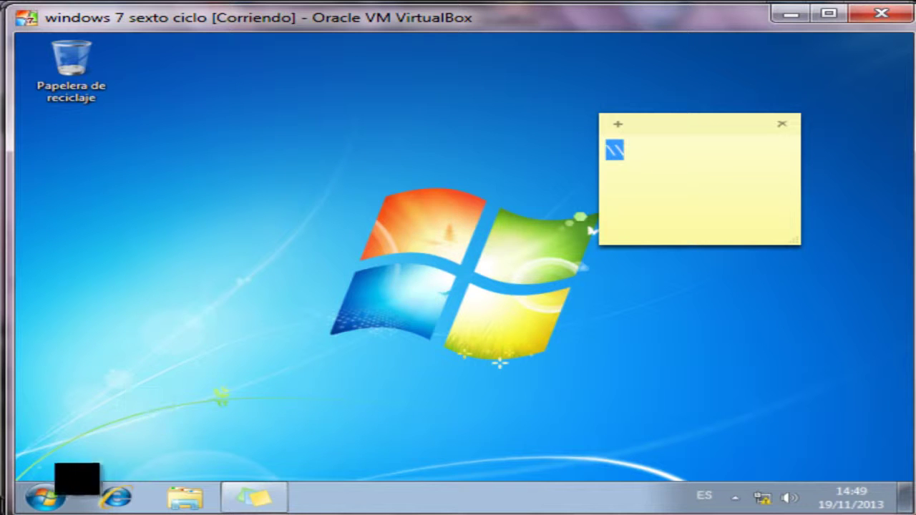
click(57, 494)
text(\\192.168.1.3)
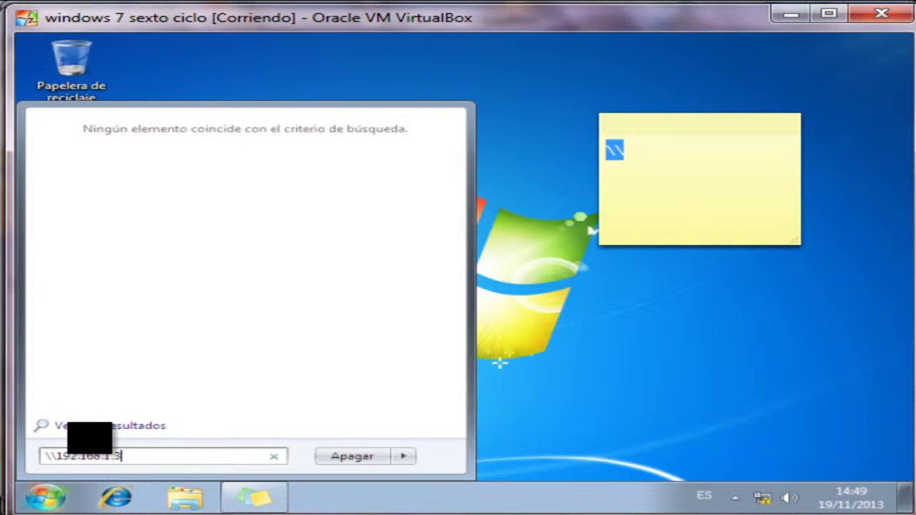
key(Return)
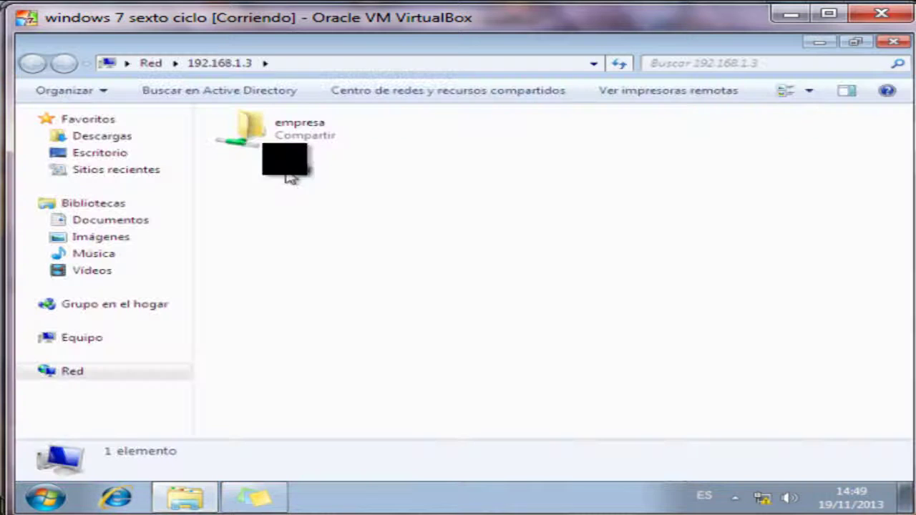
double_click(286, 140)
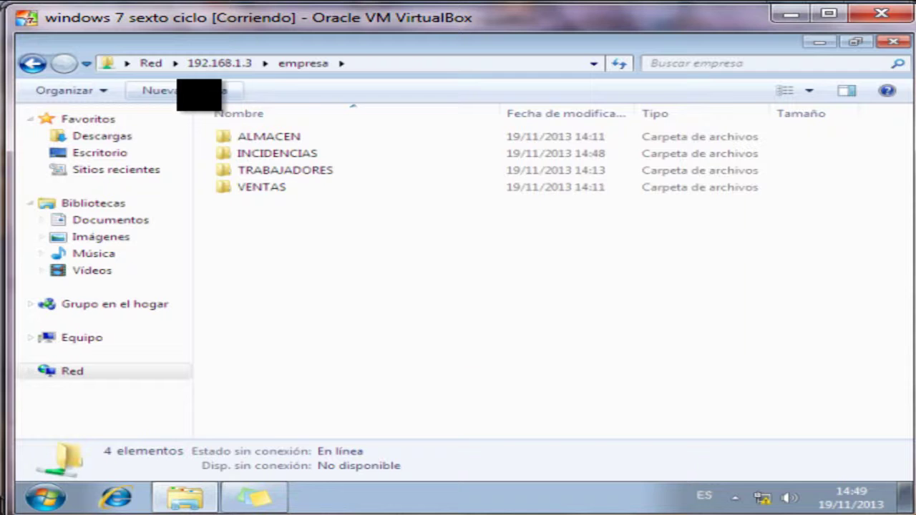
click(159, 90)
key(Escape)
Create a new folder in this user's own folder under TRABAJADORES.
double_click(293, 171)
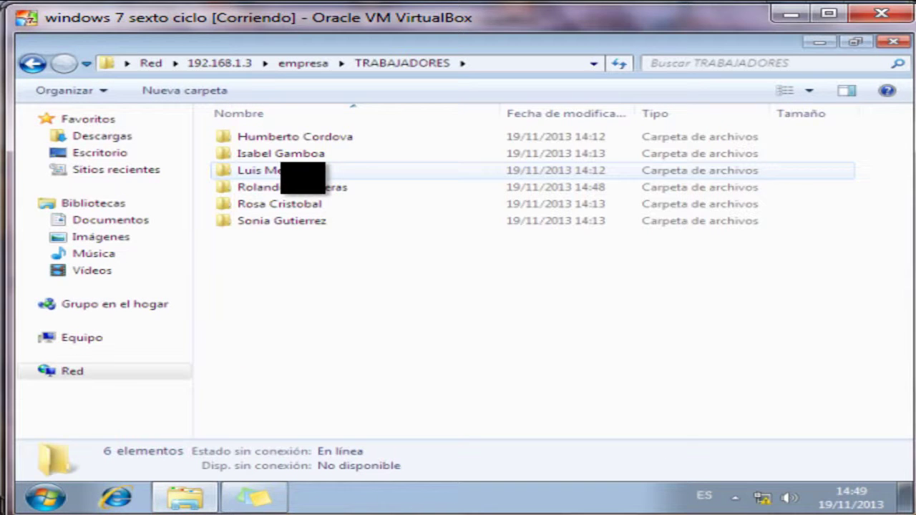
double_click(299, 137)
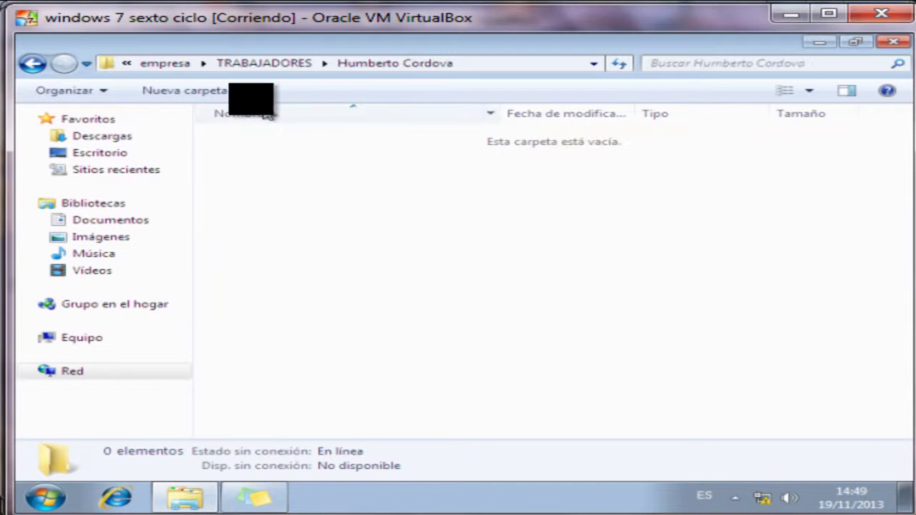
click(208, 91)
click(275, 180)
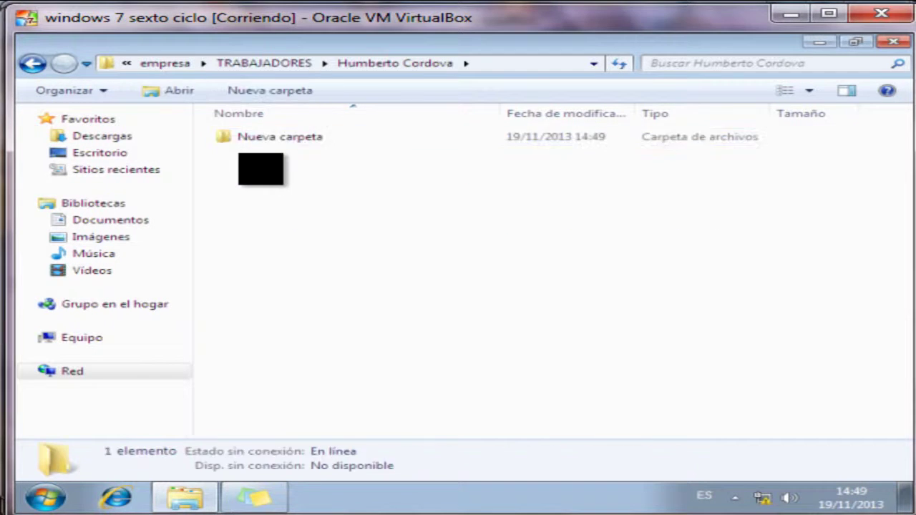
key(BackSpace)
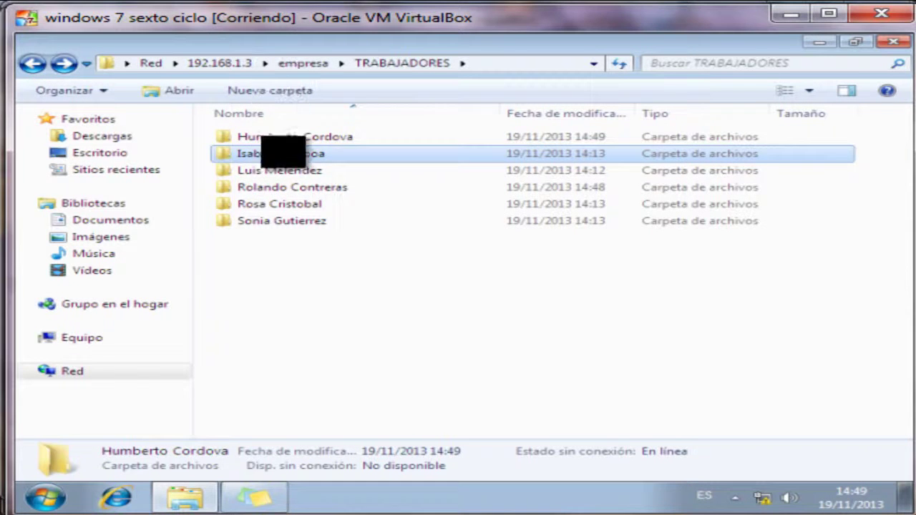
Confirm folder creation in another worker's folder is refused.
double_click(275, 153)
click(207, 97)
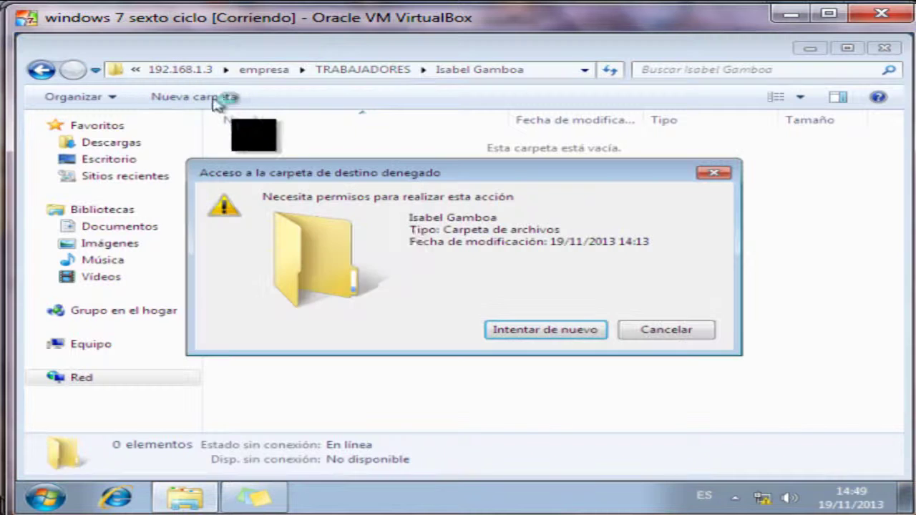
click(662, 331)
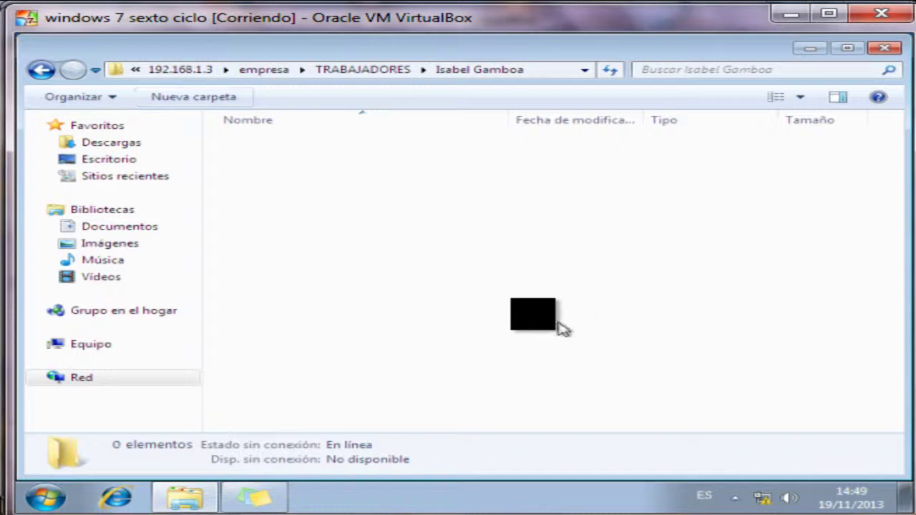
key(BackSpace)
key(BackSpace)
Create Nueva carpeta (2) in INCIDENCIAS, confirm deleting it is denied, and close Explorer.
double_click(290, 158)
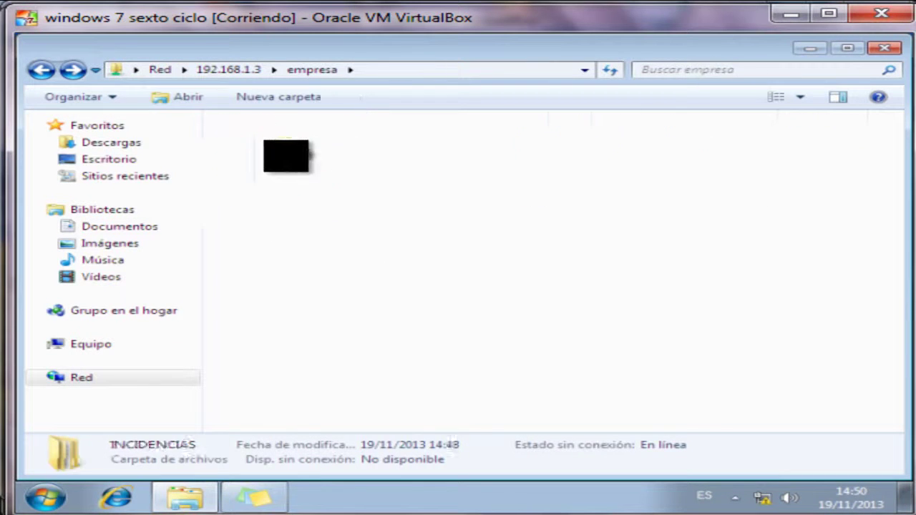
click(193, 97)
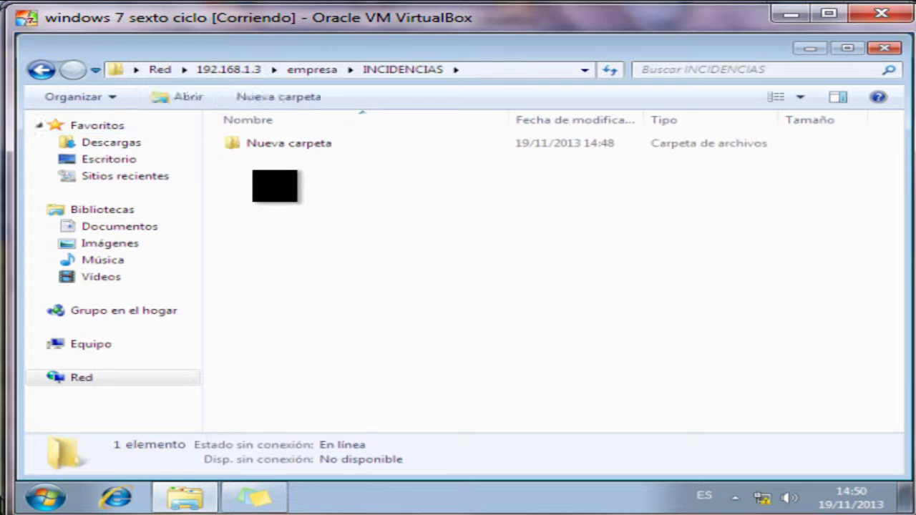
click(291, 222)
click(286, 161)
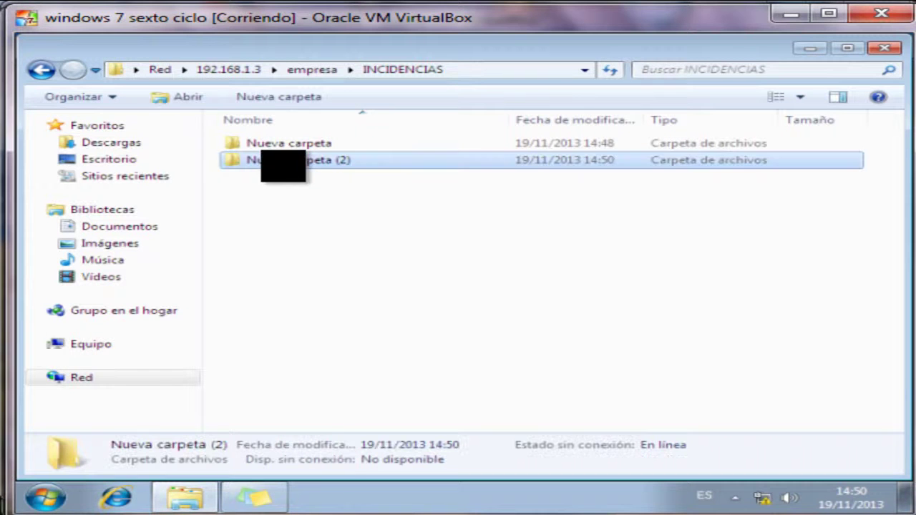
key(Delete)
key(Return)
key(Escape)
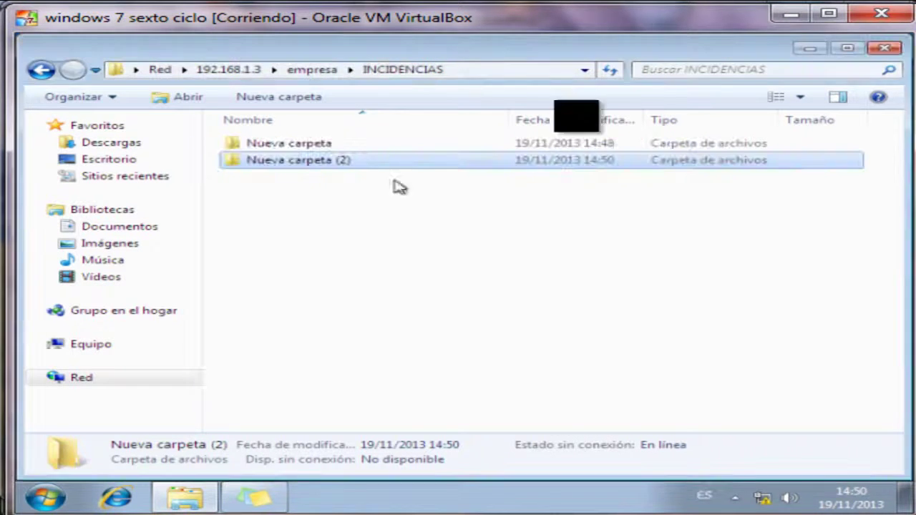
click(884, 48)
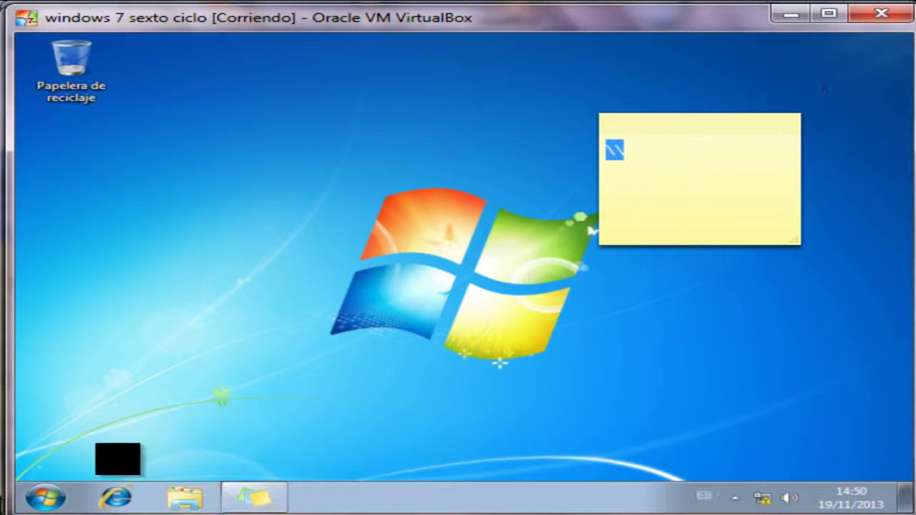
Log off the current user and choose Otro usuario at the logon screen.
click(48, 500)
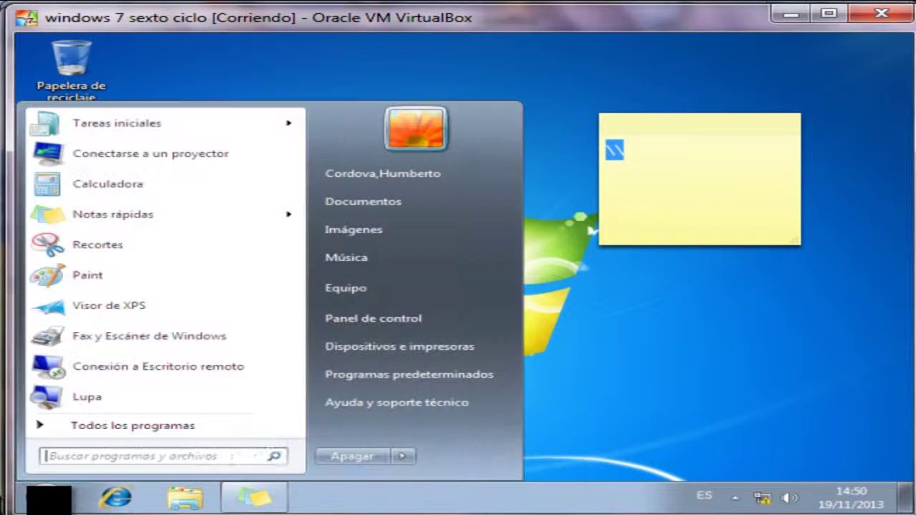
click(408, 455)
click(489, 397)
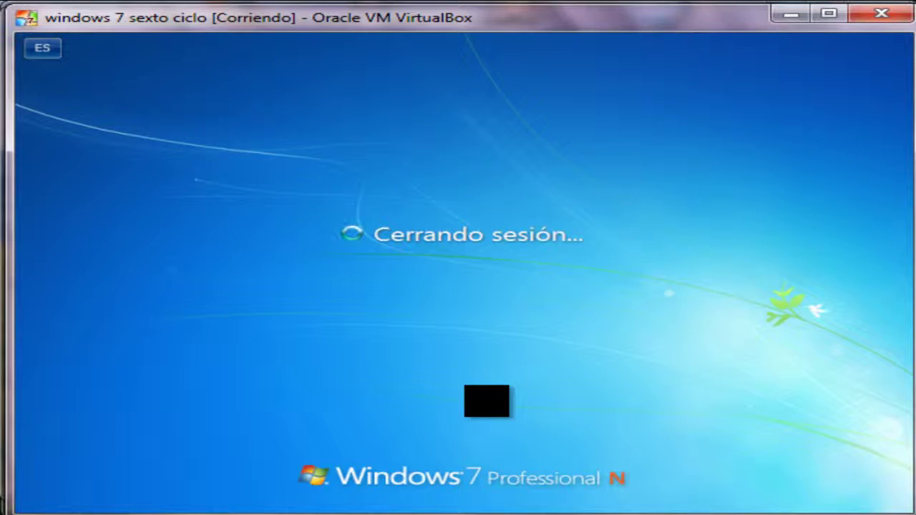
key(ctrl+alt+Delete)
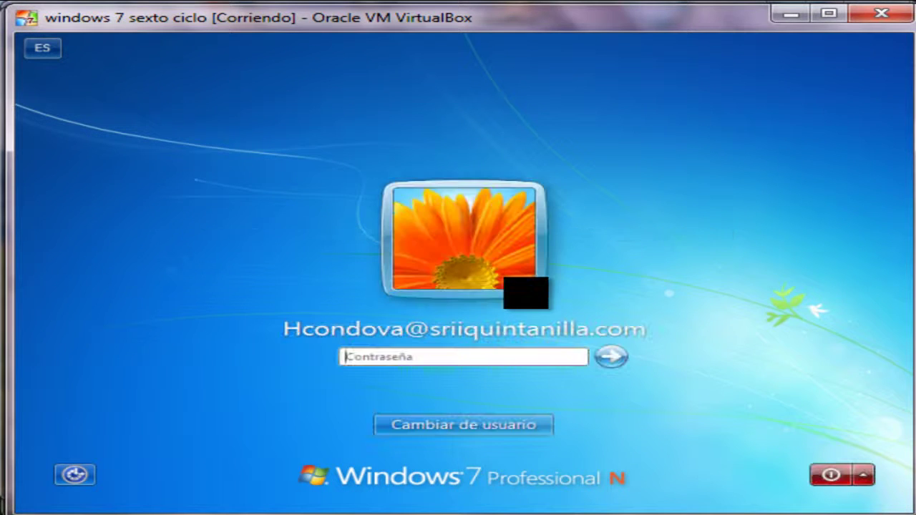
click(501, 426)
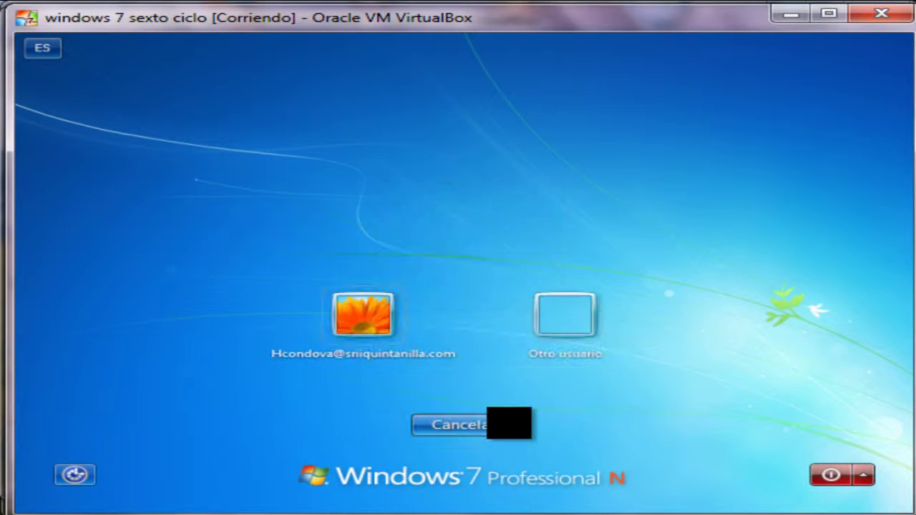
click(554, 310)
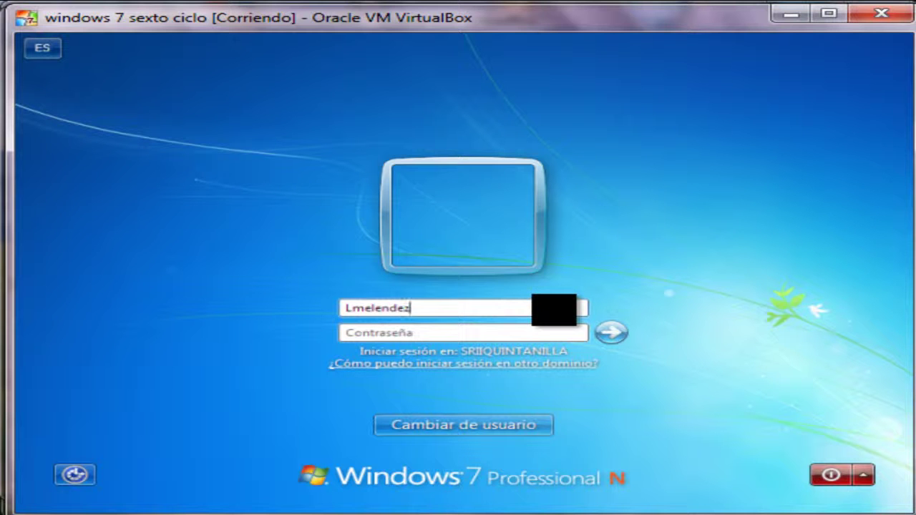
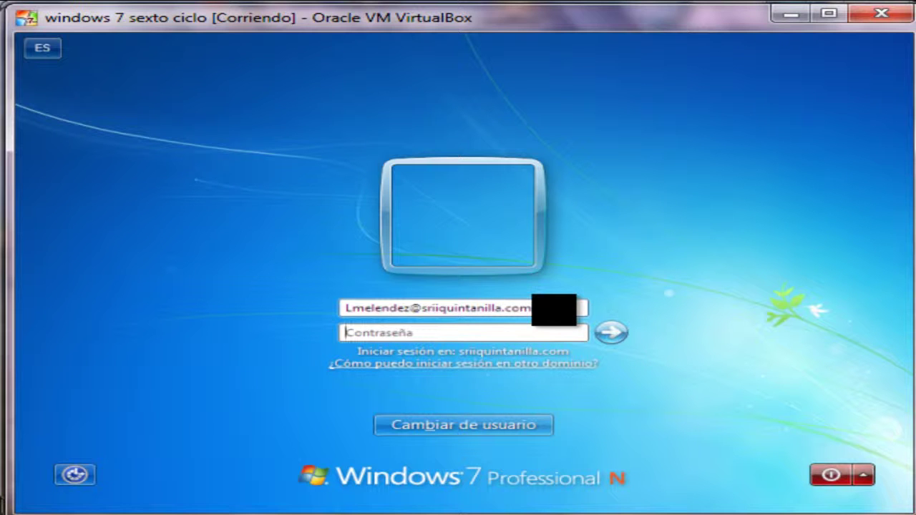
Sign in with another domain account's credentials and enter its new password twice.
key(Return)
key(Return)
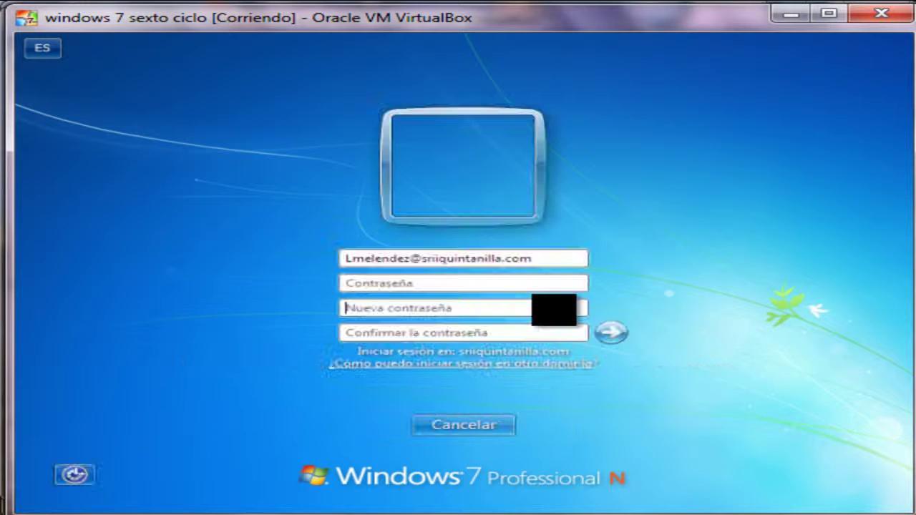
text(•)
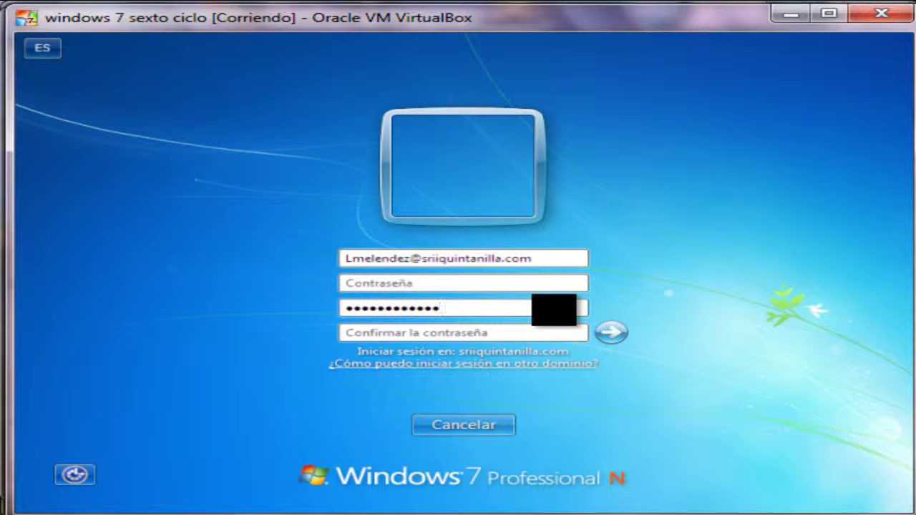
text(•)
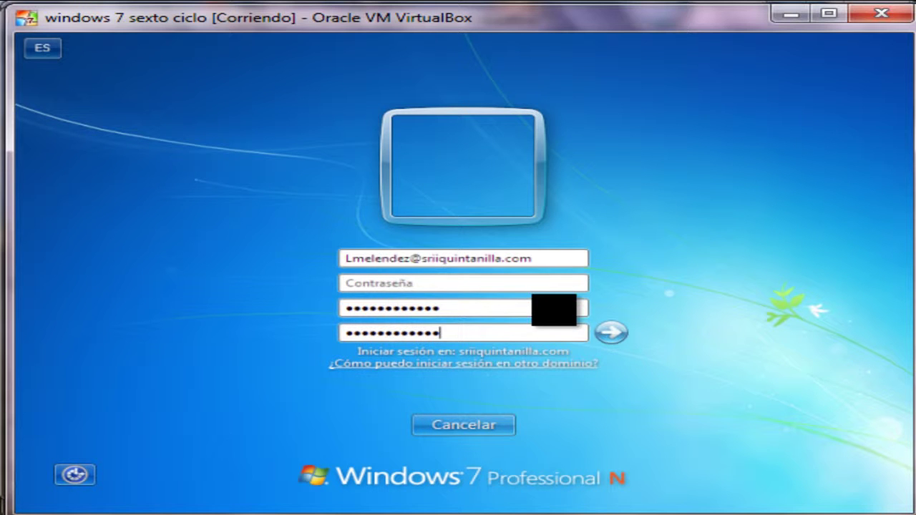
key(Return)
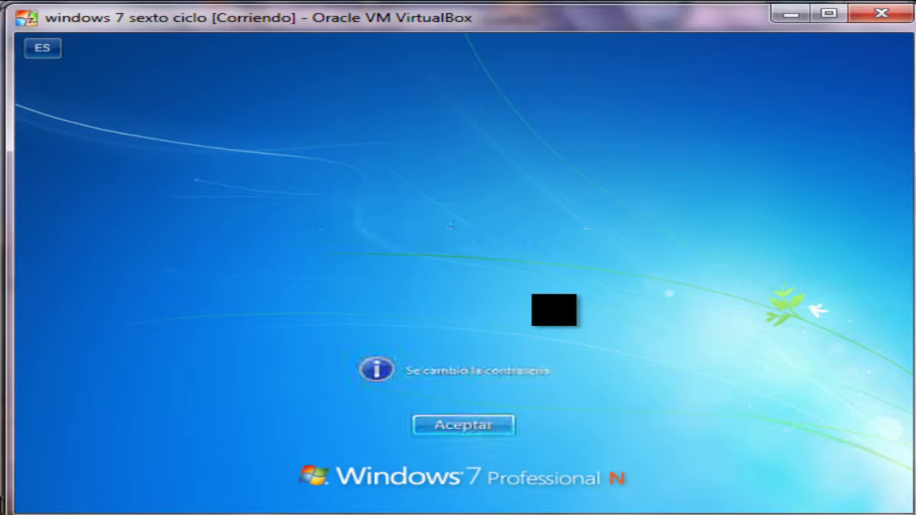
key(Return)
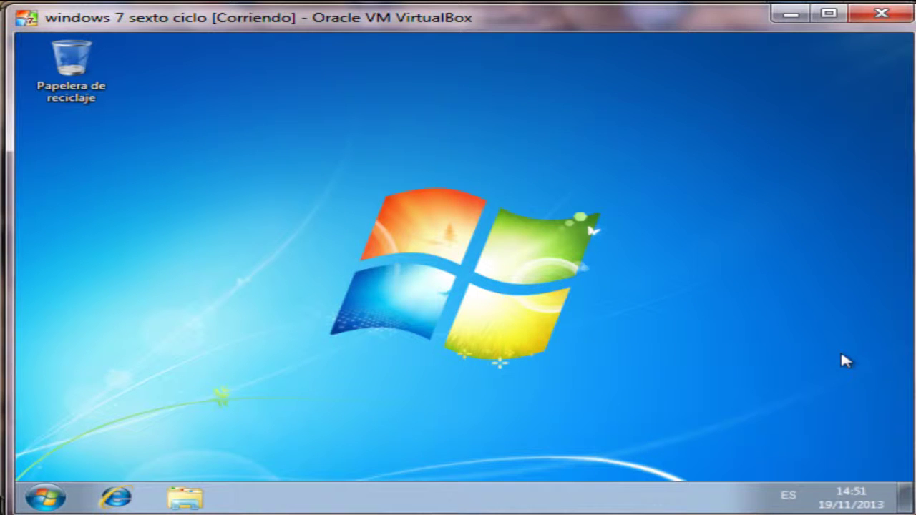
Open the \\192.168.1.3 network location from the Start menu search.
click(45, 498)
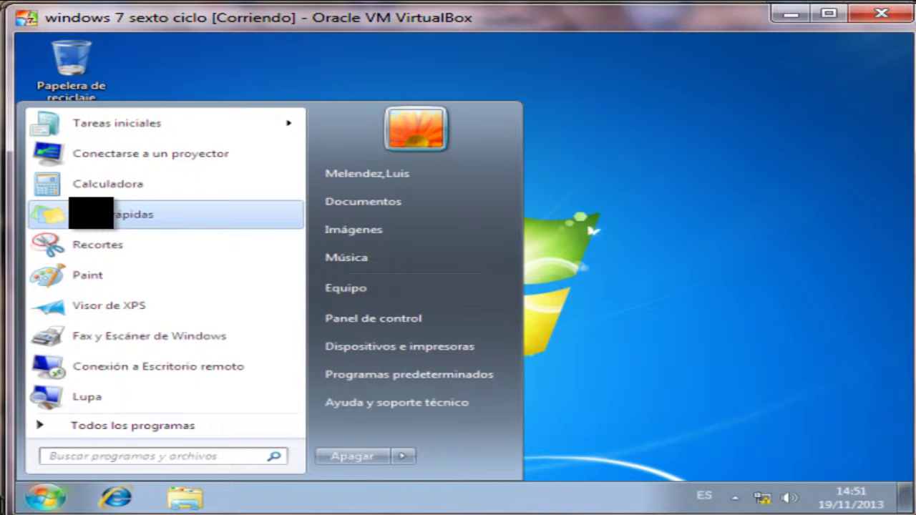
click(91, 213)
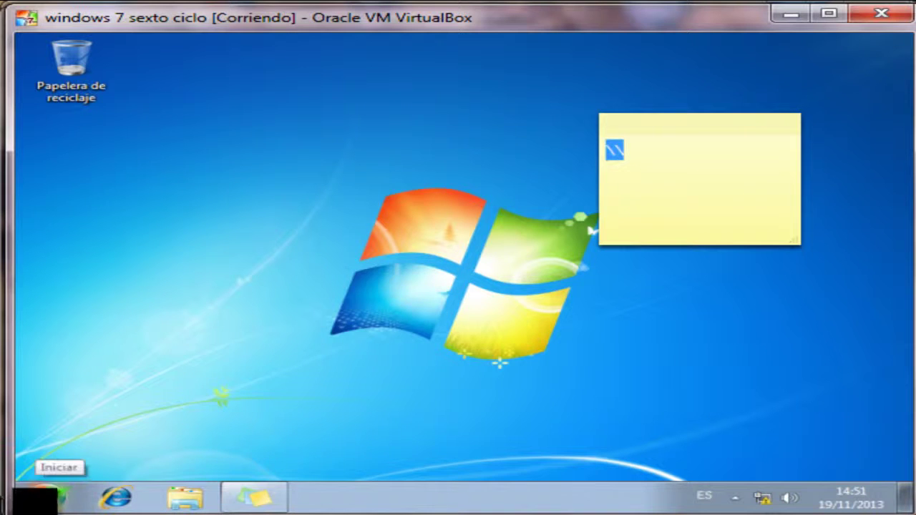
click(30, 507)
text(\\)
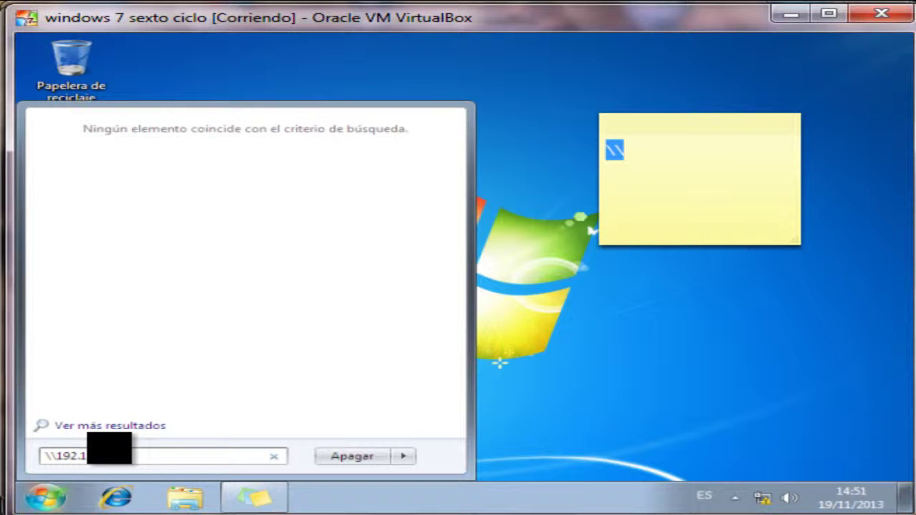
key(Return)
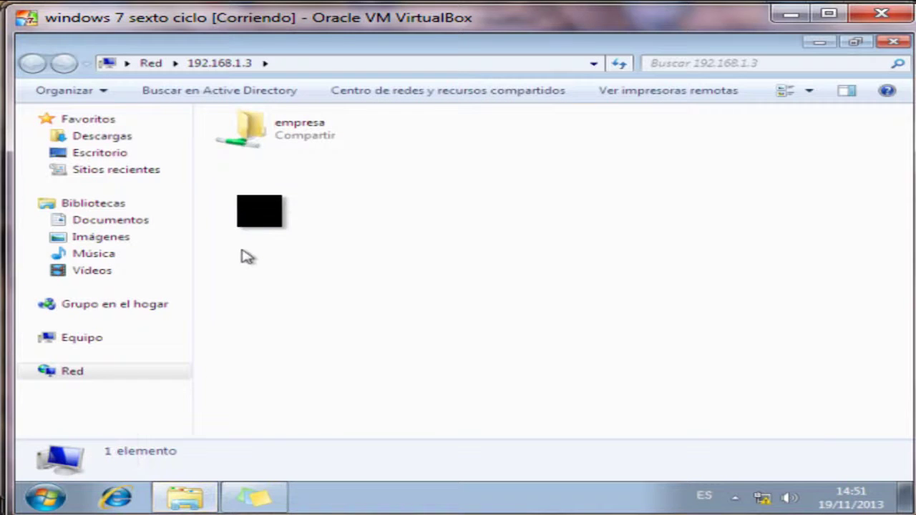
Open the empresa share and confirm that creating a folder at its root is denied.
double_click(293, 127)
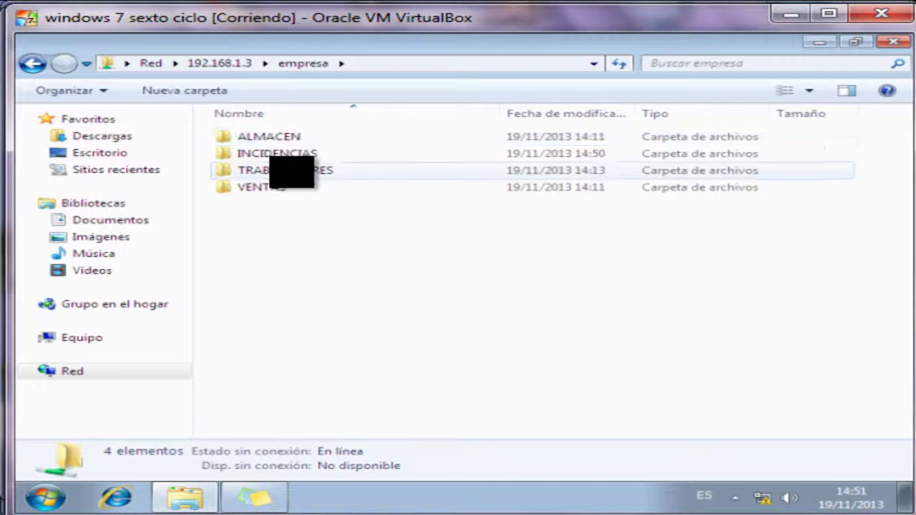
click(197, 91)
key(Escape)
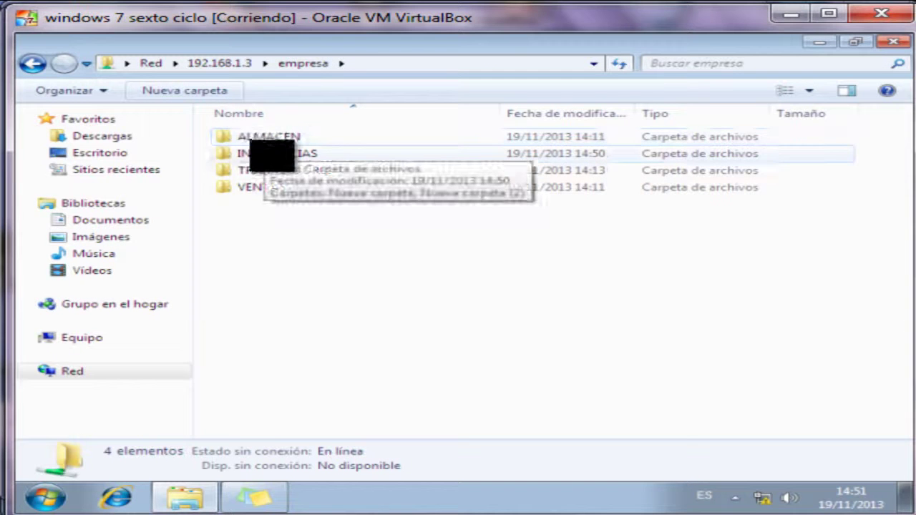
Create a default-named new folder inside the user's own folder under TRABAJADORES.
double_click(286, 169)
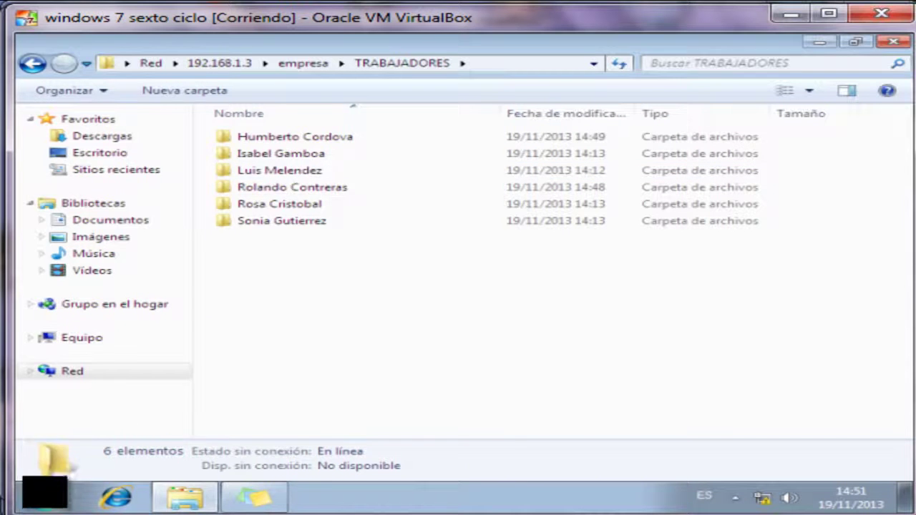
click(46, 497)
click(45, 496)
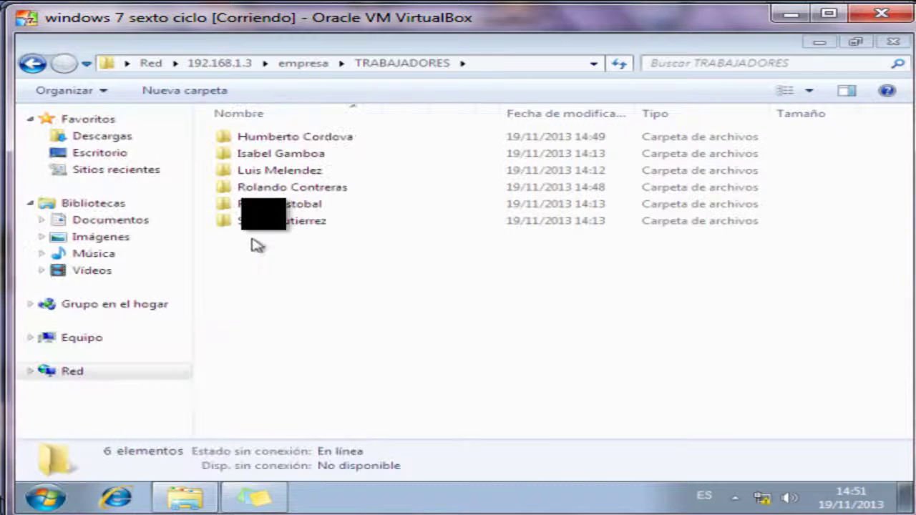
double_click(272, 170)
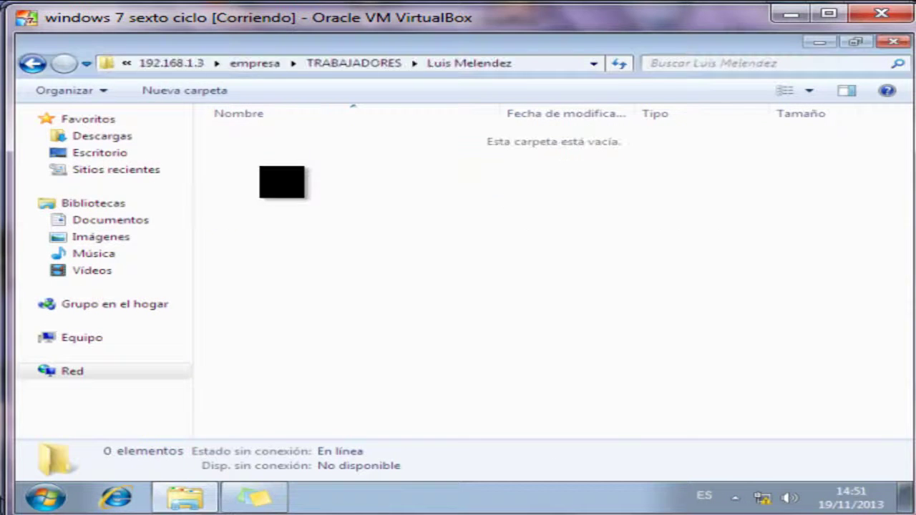
click(184, 90)
click(264, 204)
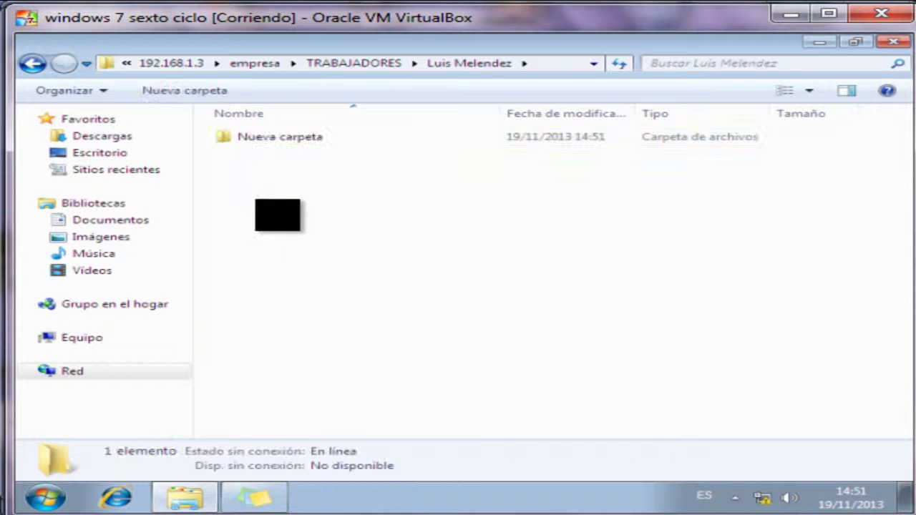
Verify that creating a folder in another worker's TRABAJADORES folder is denied.
key(BackSpace)
click(273, 153)
double_click(273, 153)
click(189, 90)
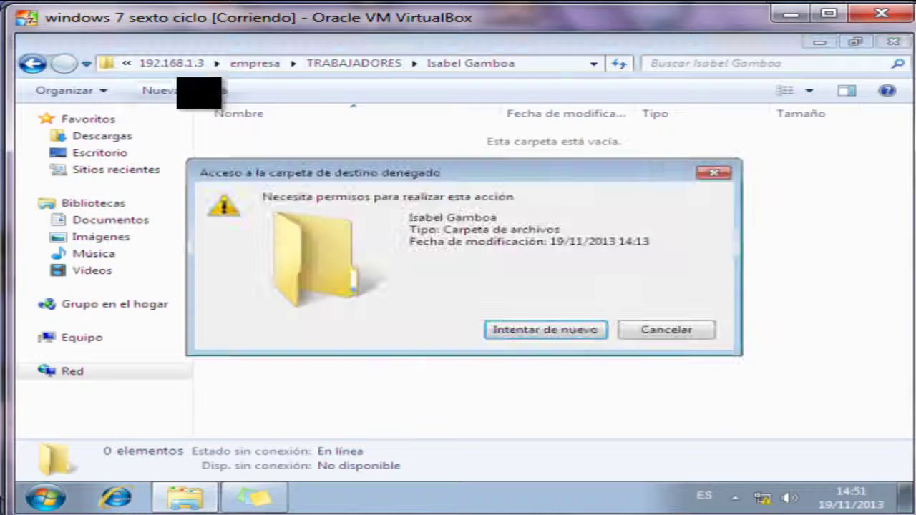
key(Escape)
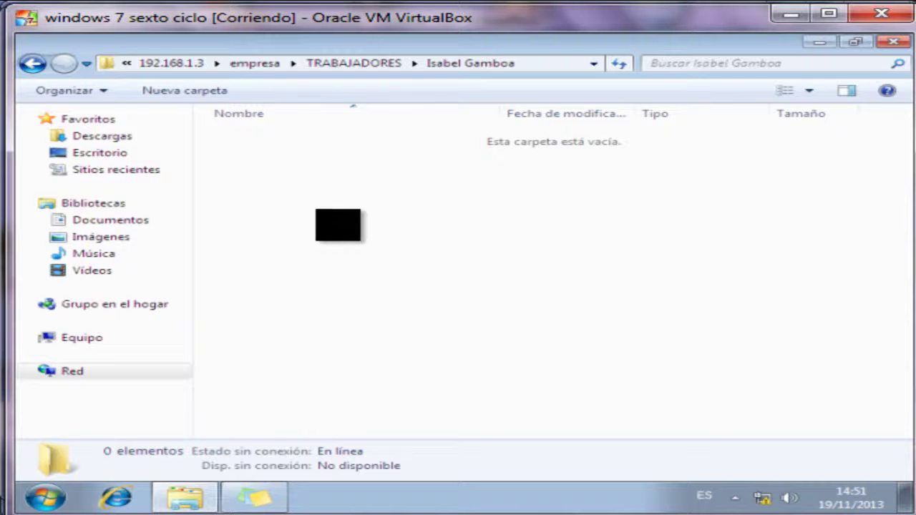
Create 'Nueva carpeta (3)' in INCIDENCIAS and close the Explorer window.
key(BackSpace)
key(BackSpace)
key(BackSpace)
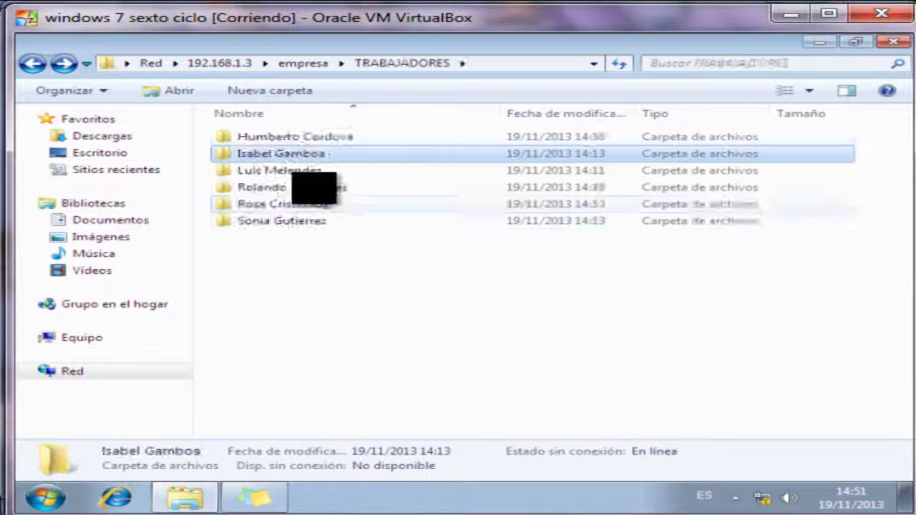
click(301, 219)
click(190, 90)
click(297, 204)
click(893, 41)
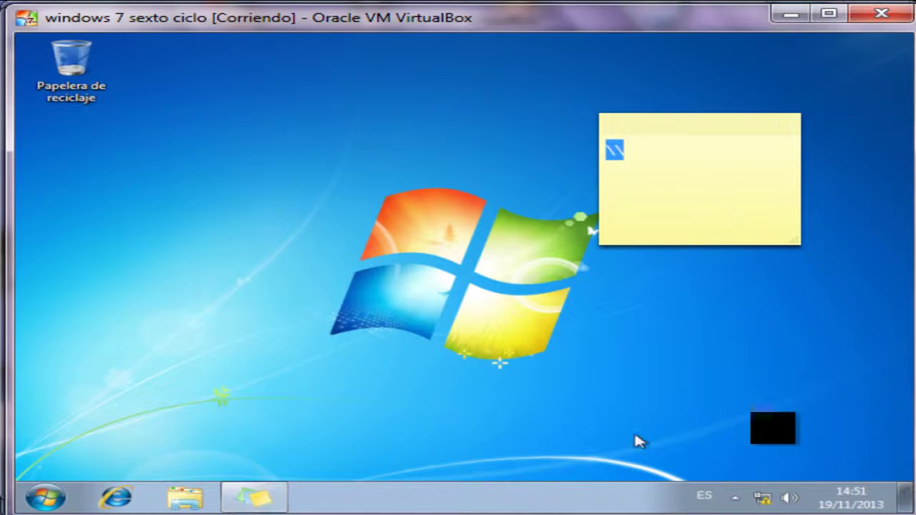